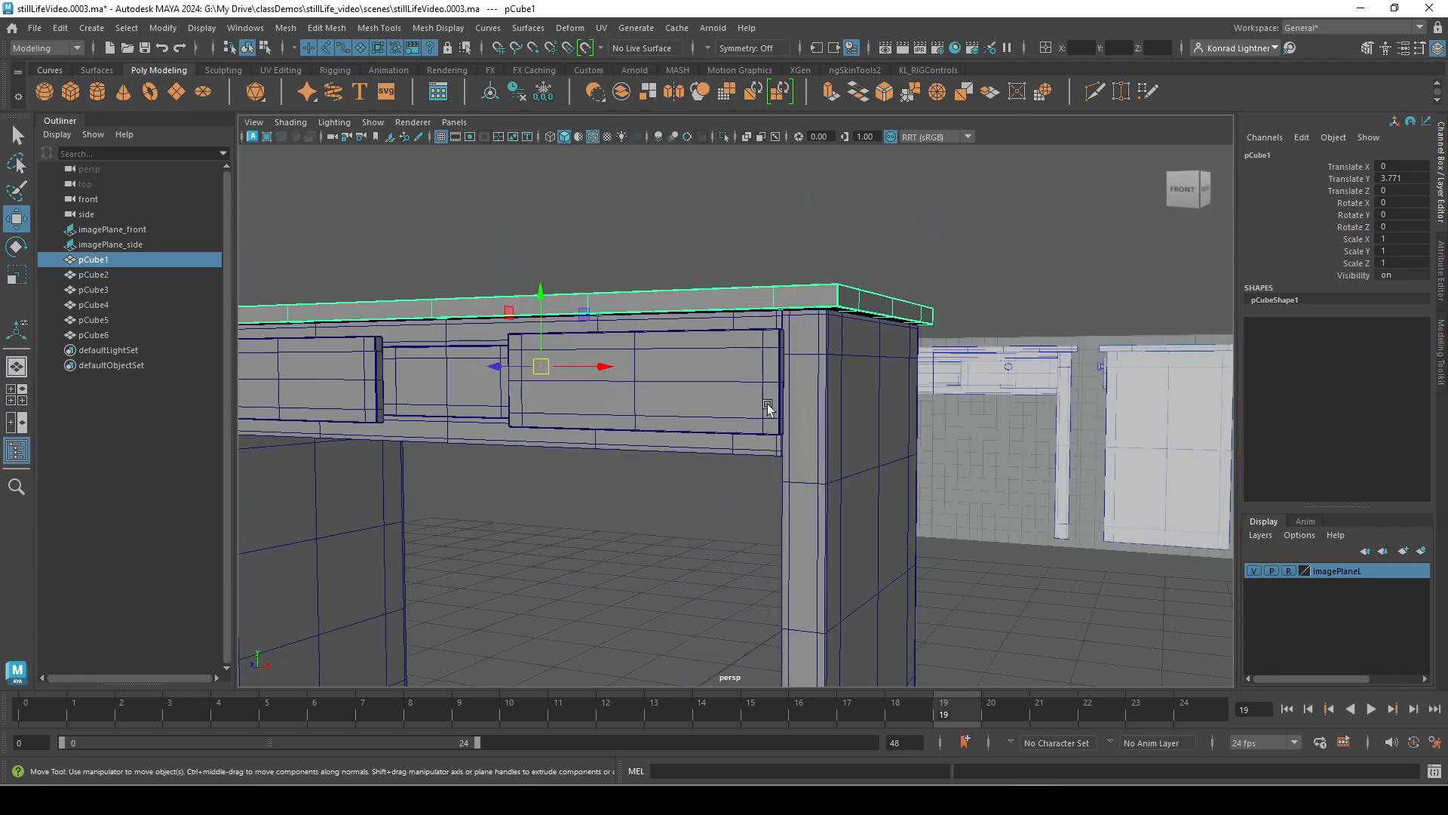
# Examine the desk's tabletop corner, side legs and open back for missing parts.
pyautogui.keyDown('alt'); pyautogui.moveTo(850, 397); pyautogui.dragTo(677, 455); pyautogui.keyUp('alt')
pyautogui.keyDown('alt'); pyautogui.moveTo(677, 455); pyautogui.dragTo(1053, 468, button='right'); pyautogui.keyUp('alt')
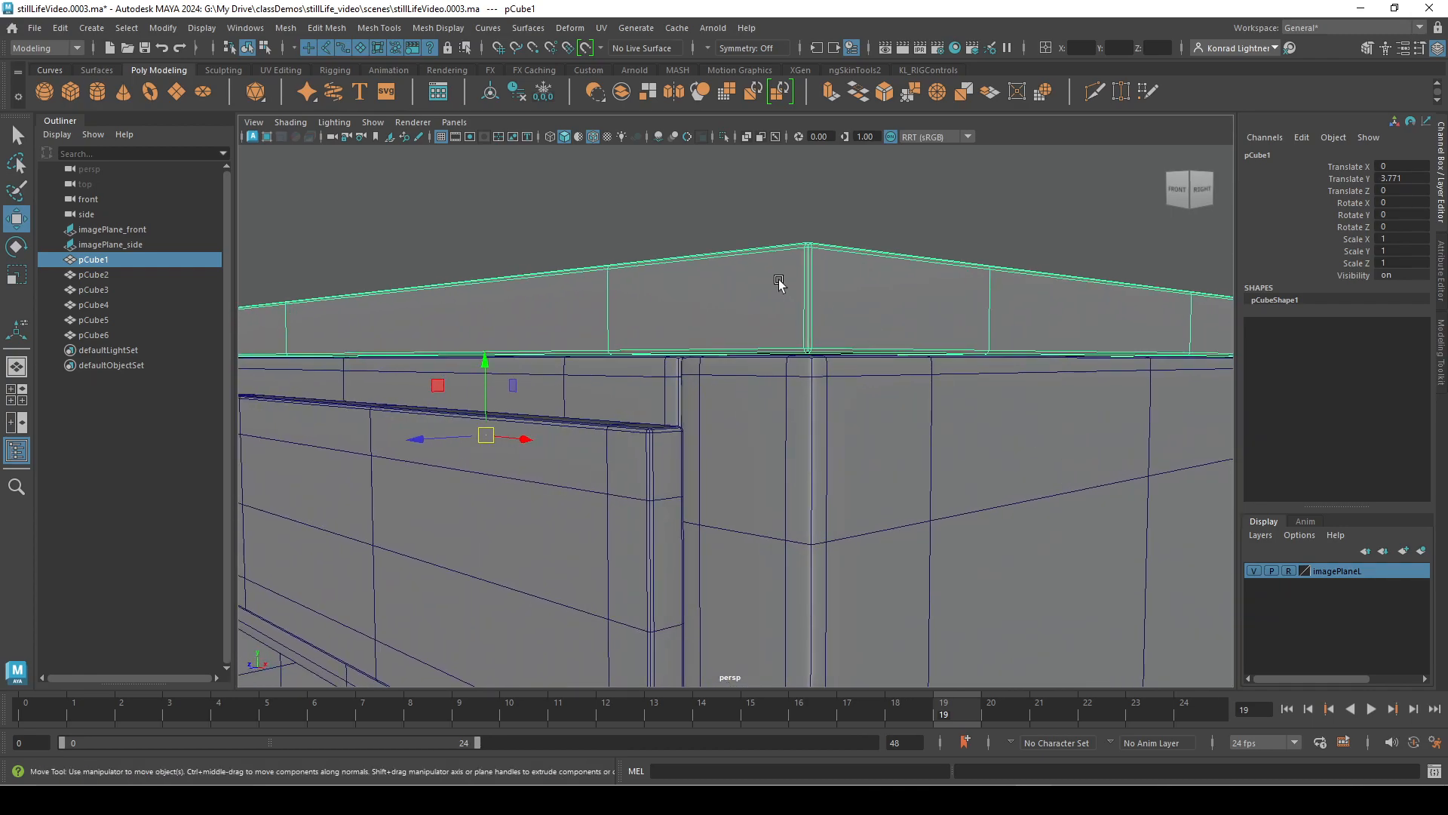
pyautogui.keyDown('alt'); pyautogui.moveTo(879, 437); pyautogui.dragTo(809, 433, button='right'); pyautogui.keyUp('alt')
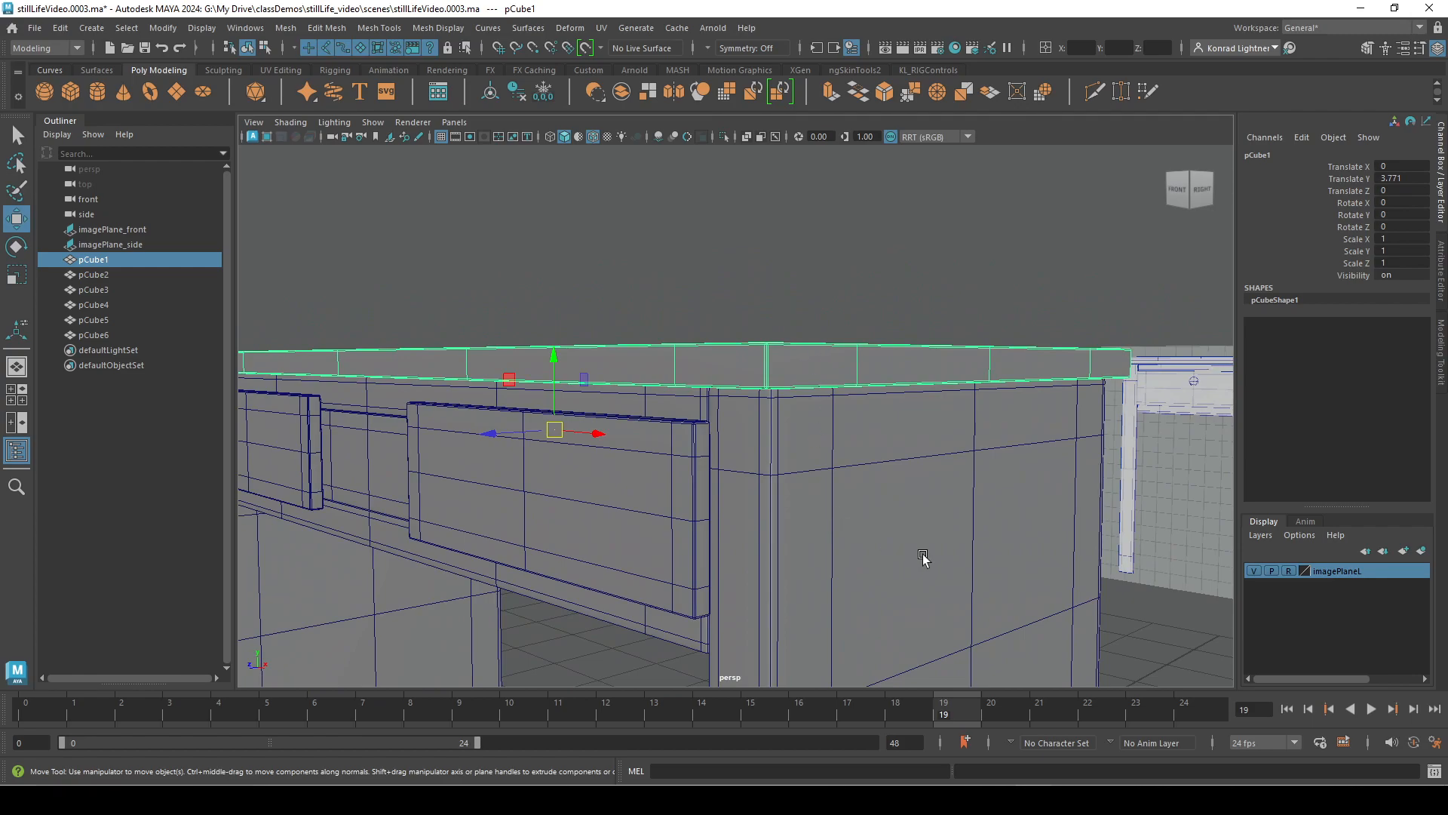
pyautogui.keyDown('alt'); pyautogui.moveTo(923, 561); pyautogui.dragTo(767, 410, button='right'); pyautogui.keyUp('alt')
pyautogui.keyDown('alt'); pyautogui.moveTo(766, 411); pyautogui.dragTo(848, 456); pyautogui.keyUp('alt')
pyautogui.click(847, 455)
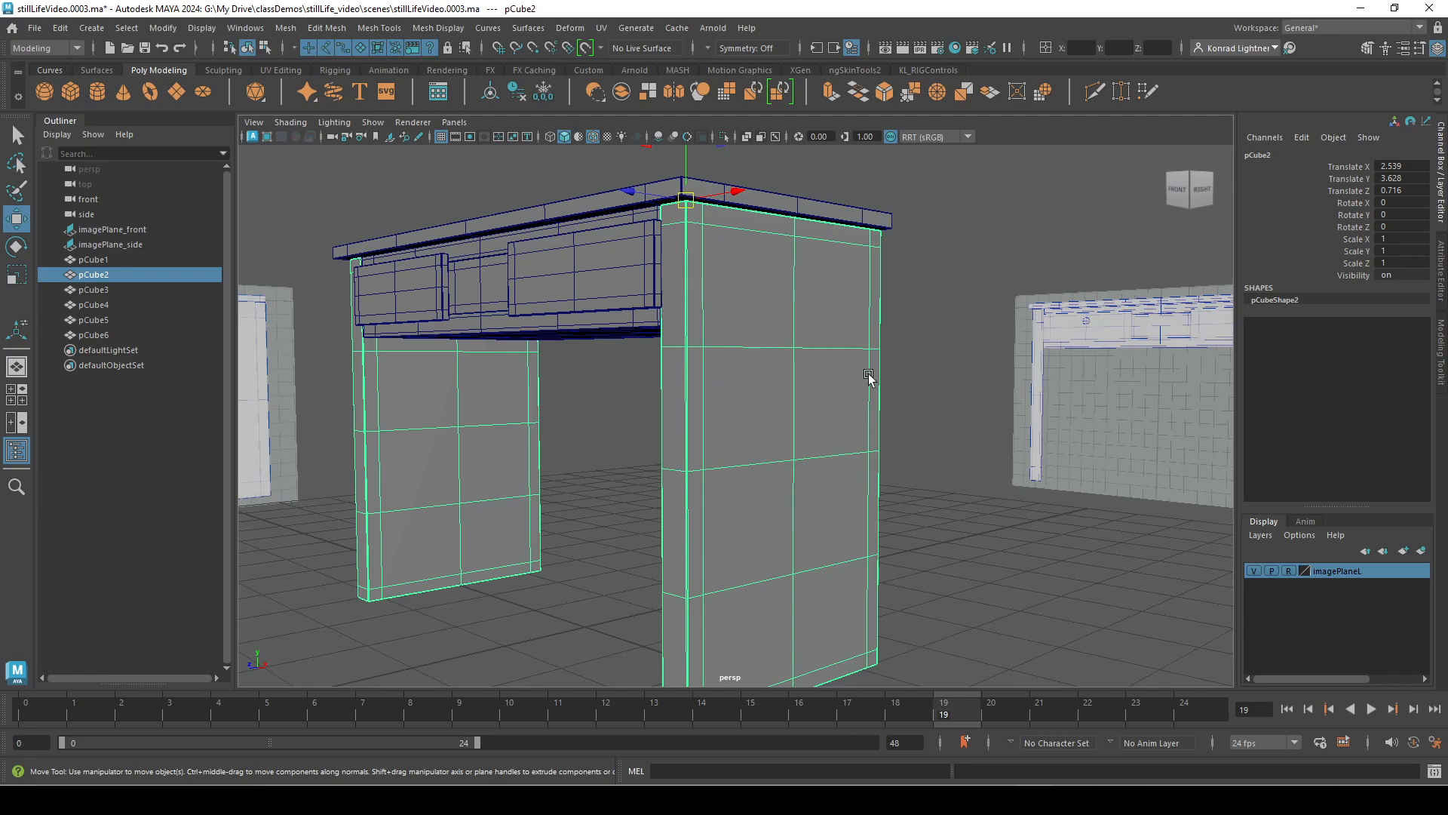
pyautogui.click(579, 421)
pyautogui.keyDown('alt'); pyautogui.moveTo(579, 421); pyautogui.dragTo(573, 576); pyautogui.keyUp('alt')
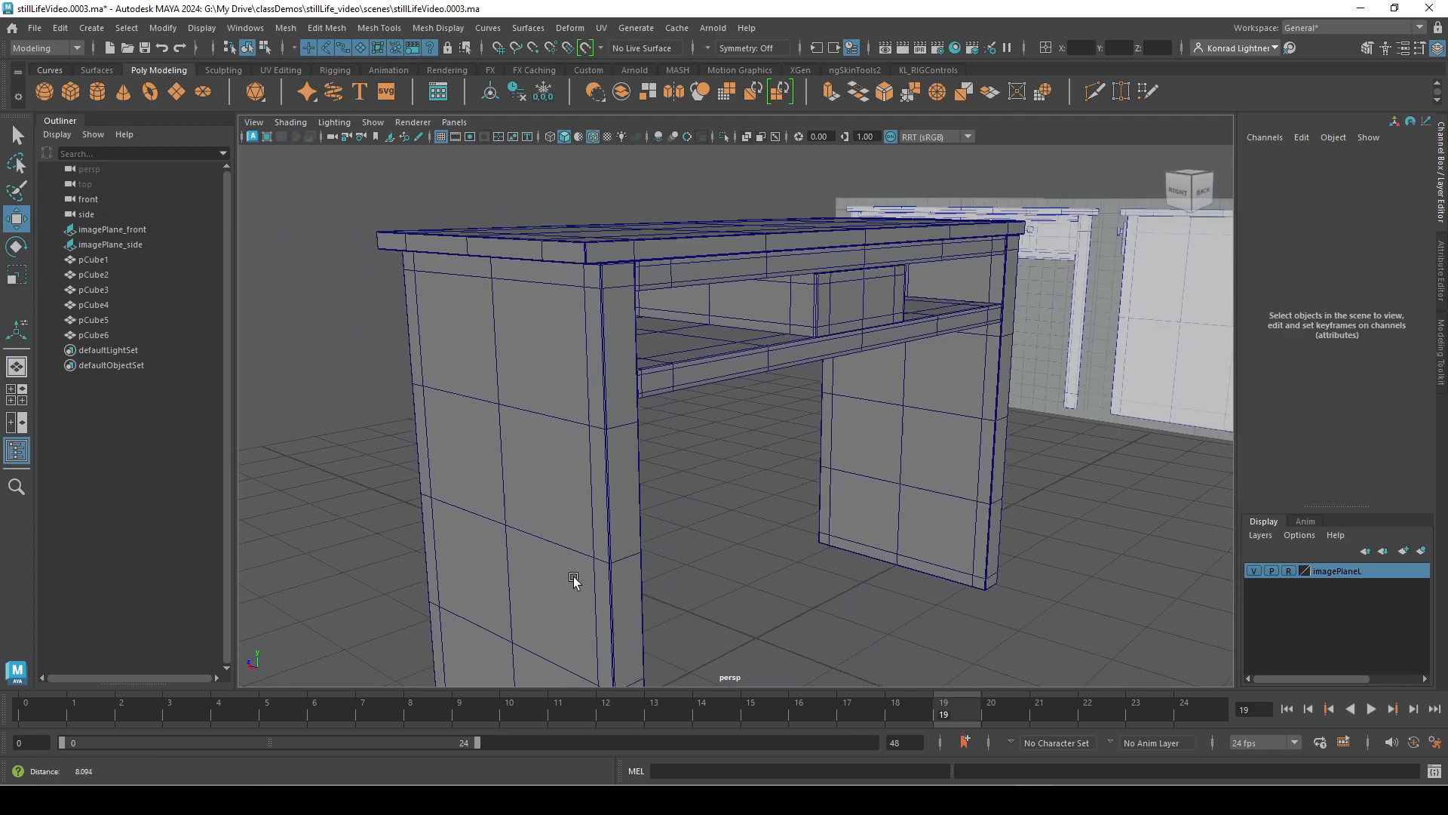
# Create a polygon cube at the origin beneath the desk.
pyautogui.click(70, 90)
pyautogui.keyDown('alt'); pyautogui.moveTo(833, 501); pyautogui.dragTo(770, 510); pyautogui.keyUp('alt')
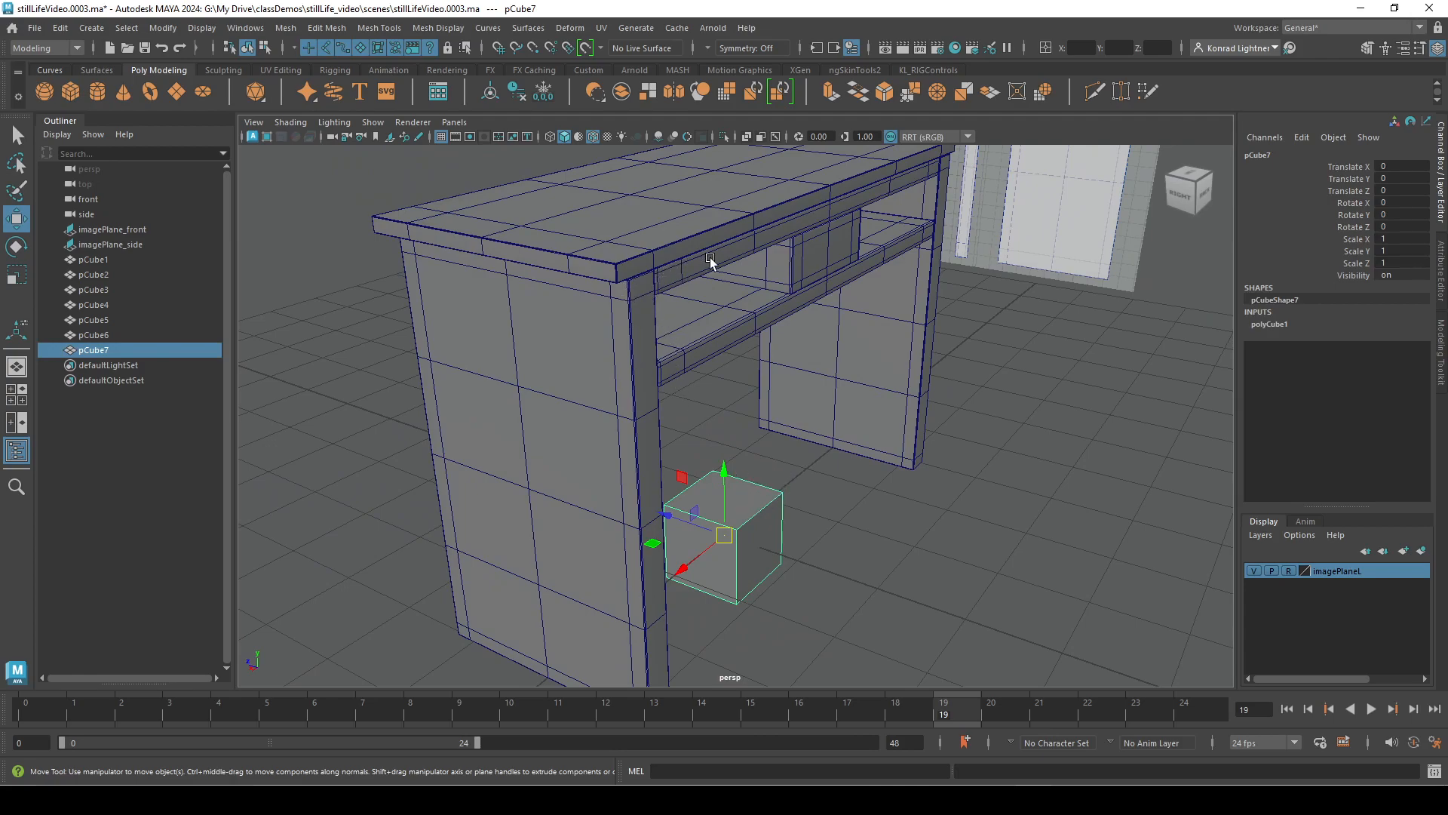
pyautogui.keyDown('alt'); pyautogui.moveTo(861, 419); pyautogui.dragTo(682, 576); pyautogui.keyUp('alt')
pyautogui.keyDown('alt'); pyautogui.moveTo(1134, 586); pyautogui.dragTo(1090, 624); pyautogui.keyUp('alt')
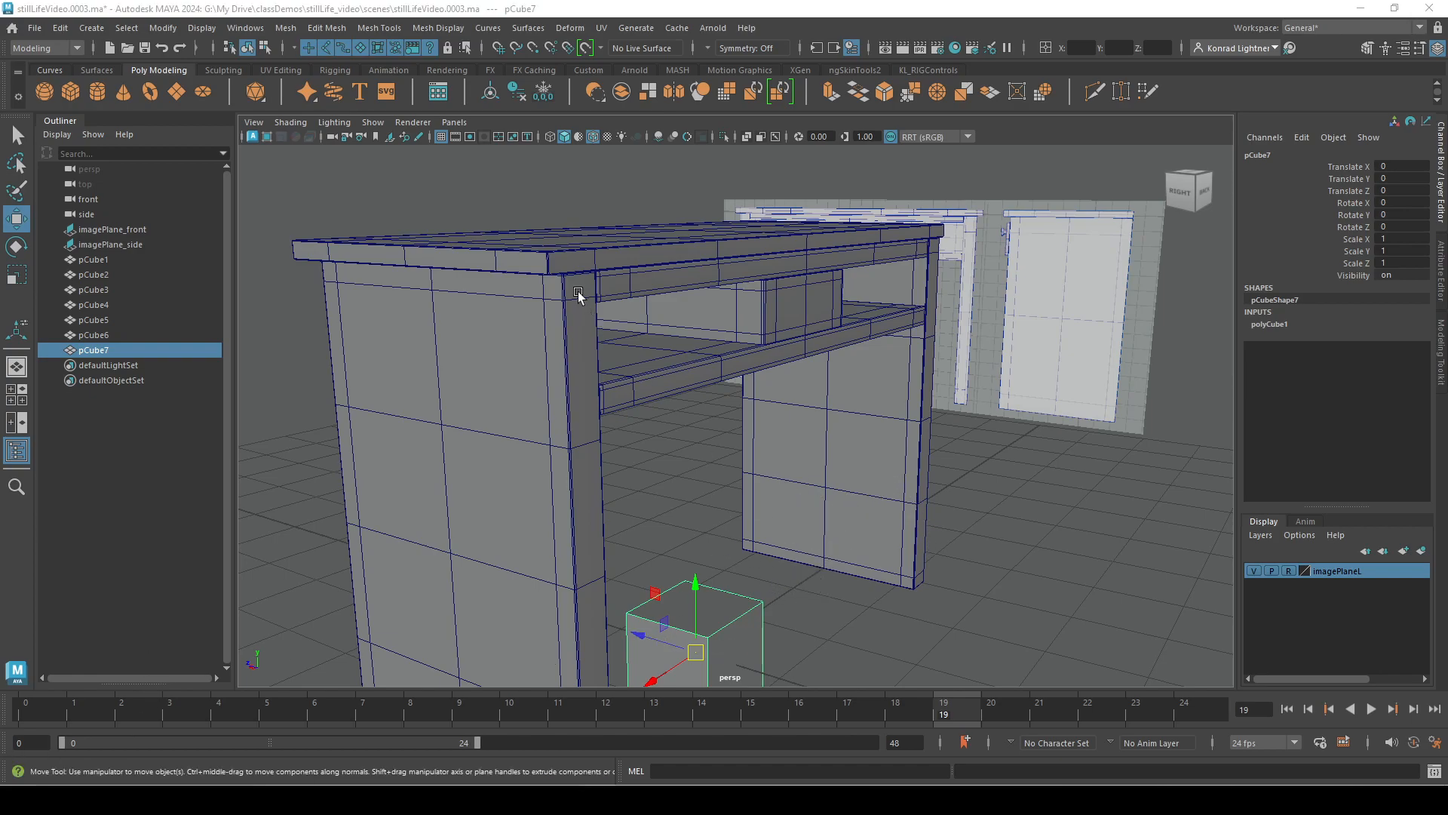
pyautogui.keyDown('alt'); pyautogui.moveTo(731, 531); pyautogui.dragTo(632, 523); pyautogui.keyUp('alt')
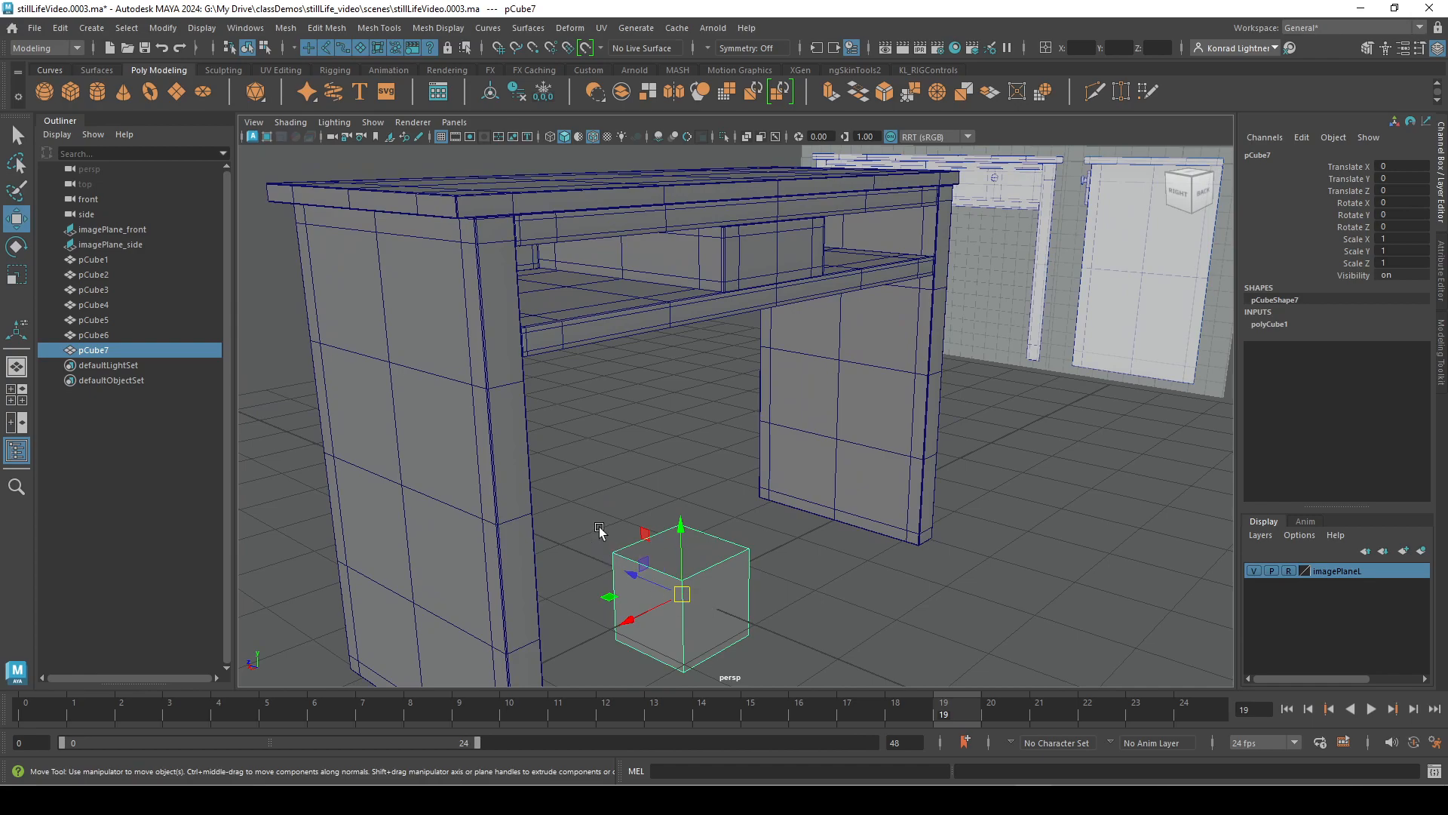
# Try to vertex-snap the cube by its centre pivot to the leg's upper back corner, then undo the move.
pyautogui.press('v')
pyautogui.moveTo(484, 250); pyautogui.dragTo(477, 215, button='middle')
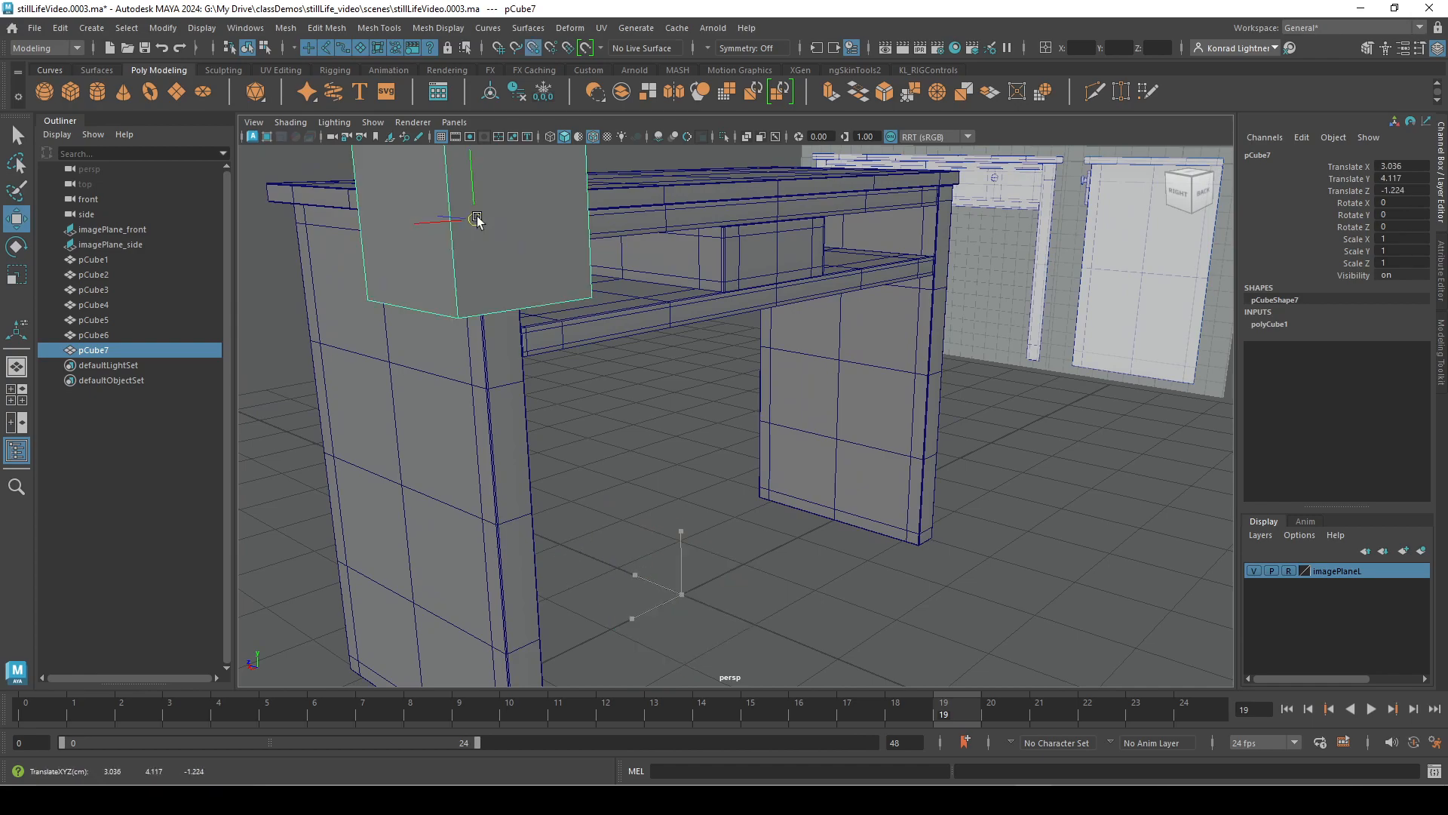
pyautogui.keyDown('alt'); pyautogui.moveTo(508, 392); pyautogui.dragTo(623, 406); pyautogui.keyUp('alt')
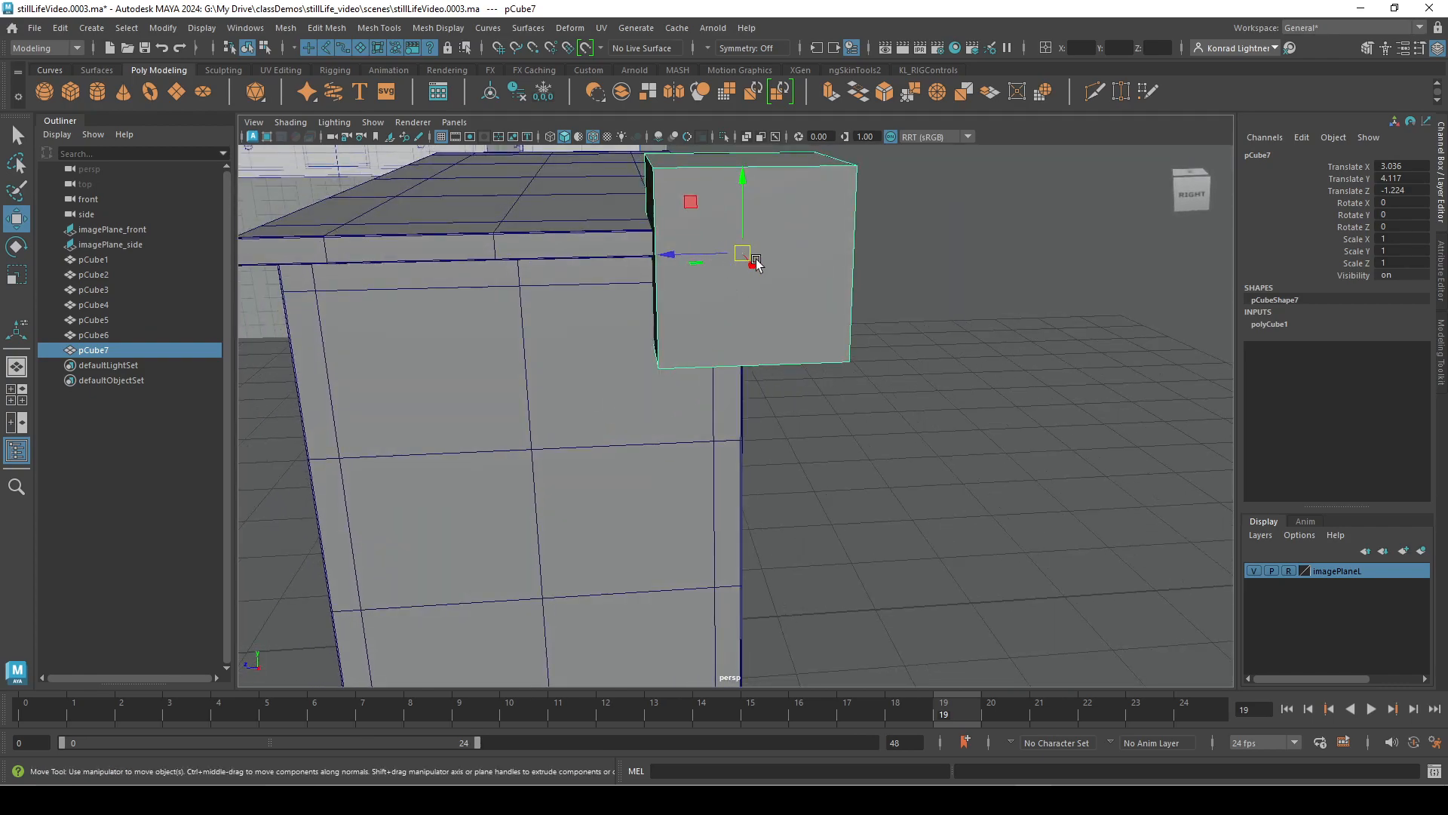
pyautogui.keyDown('alt'); pyautogui.moveTo(756, 262); pyautogui.dragTo(614, 569); pyautogui.keyUp('alt')
pyautogui.hotkey('ctrl', 'z')
# Move the cube's pivot to its upper outer corner vertex with vertex snapping.
pyautogui.keyDown('alt'); pyautogui.moveTo(614, 568); pyautogui.dragTo(619, 445, button='middle'); pyautogui.keyUp('alt')
pyautogui.keyDown('alt'); pyautogui.moveTo(619, 445); pyautogui.dragTo(560, 458, button='right'); pyautogui.keyUp('alt')
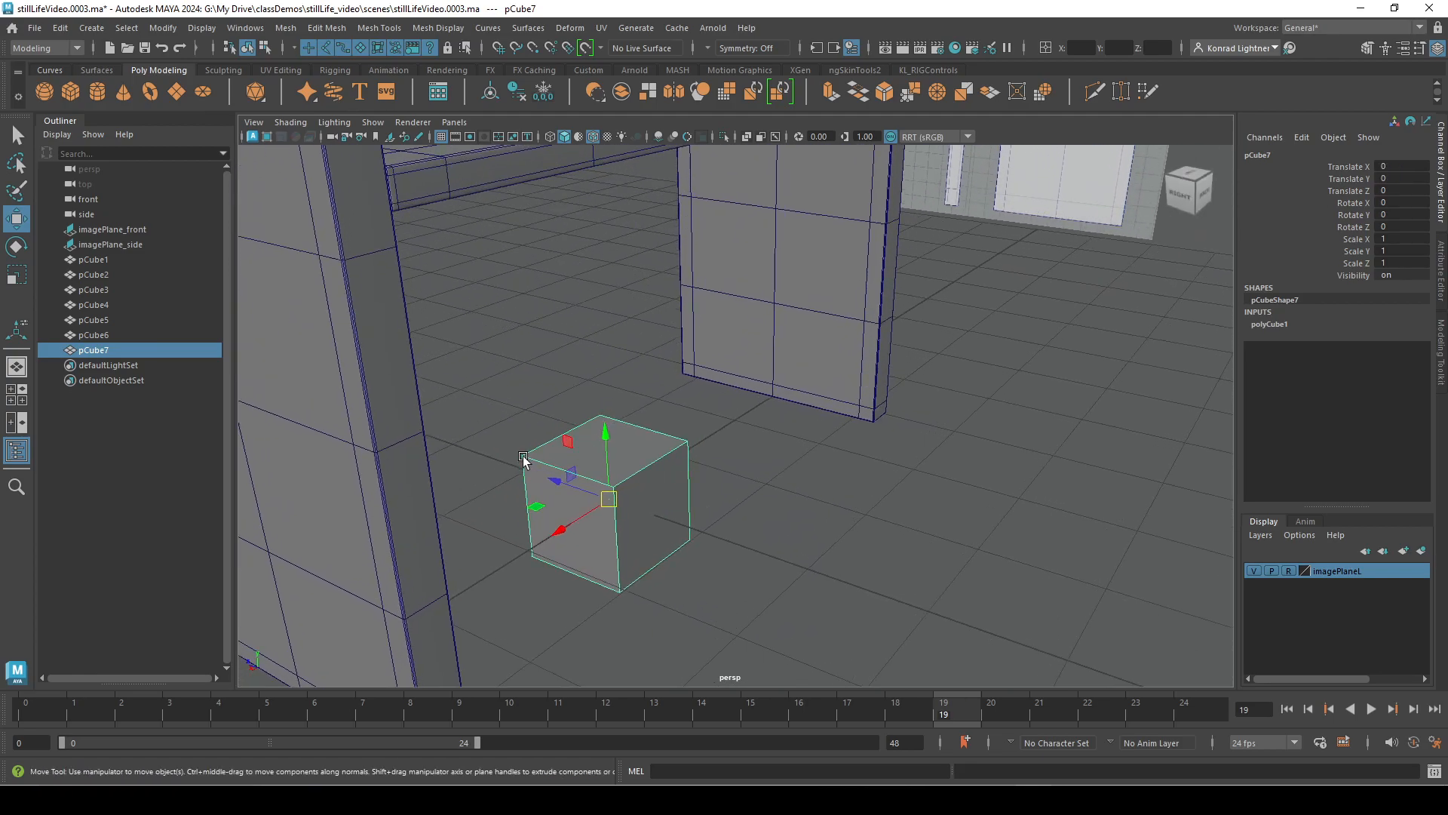
pyautogui.press('d')
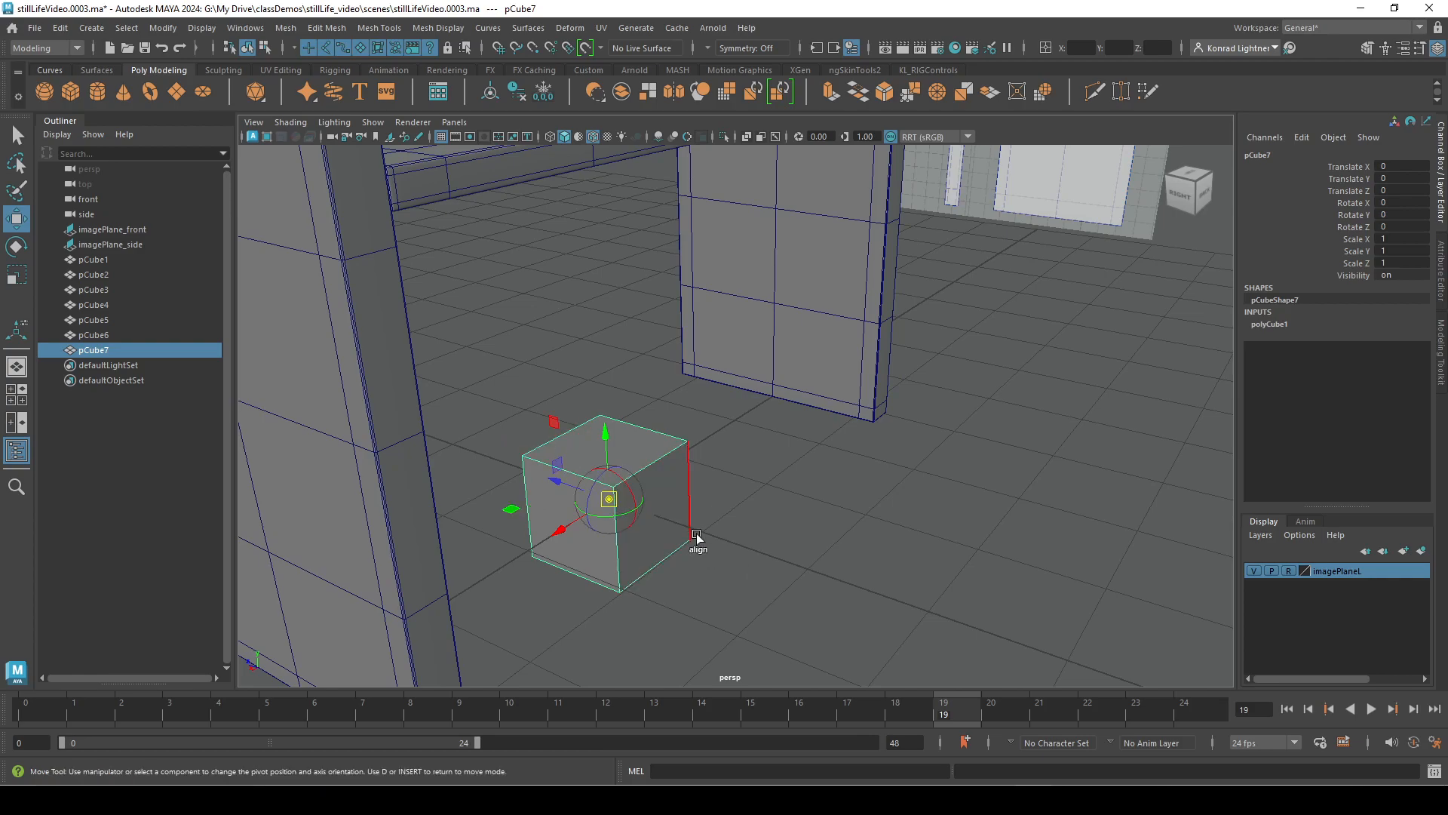
pyautogui.press('v')
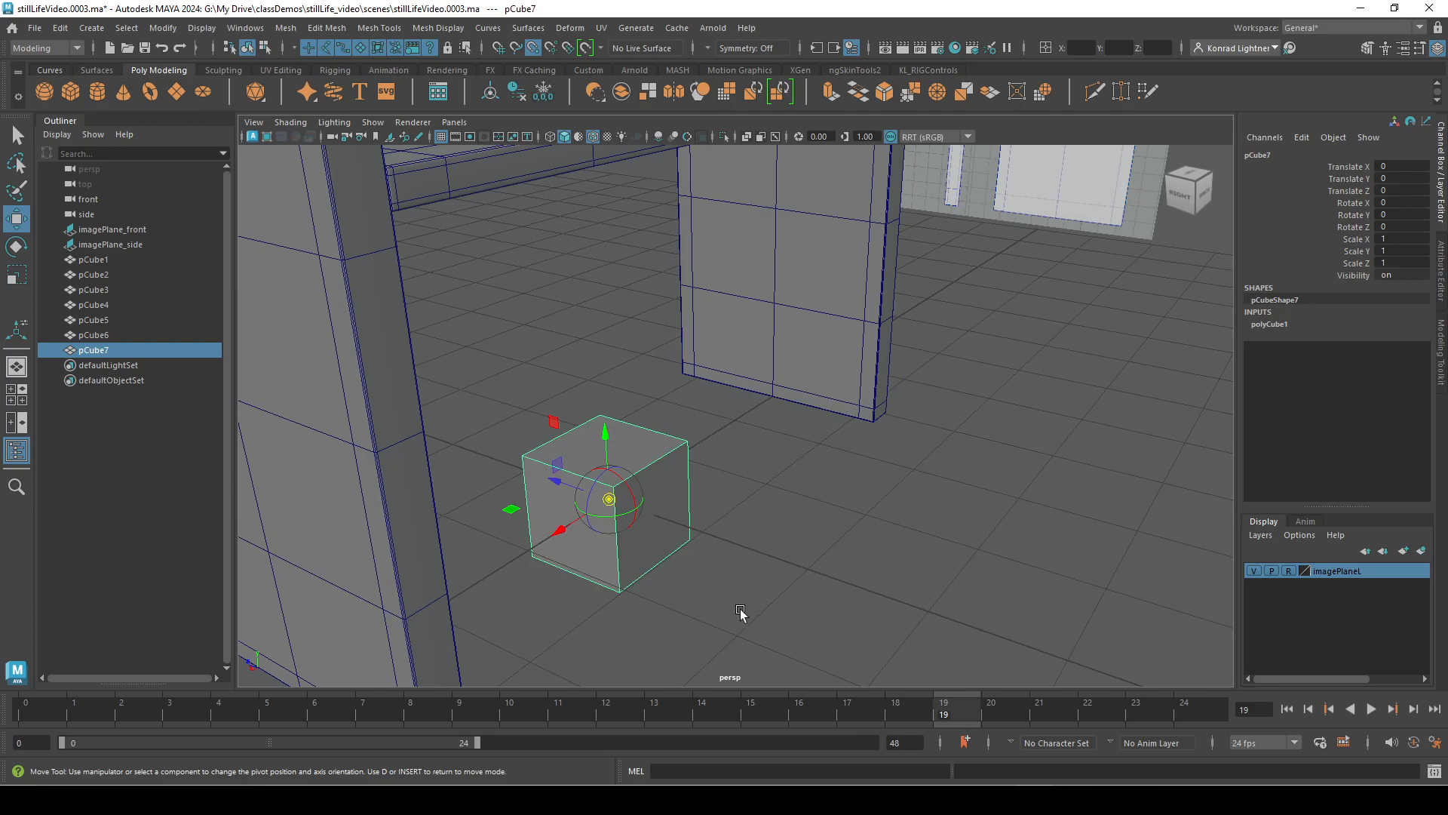
pyautogui.moveTo(549, 508); pyautogui.dragTo(522, 454, button='middle')
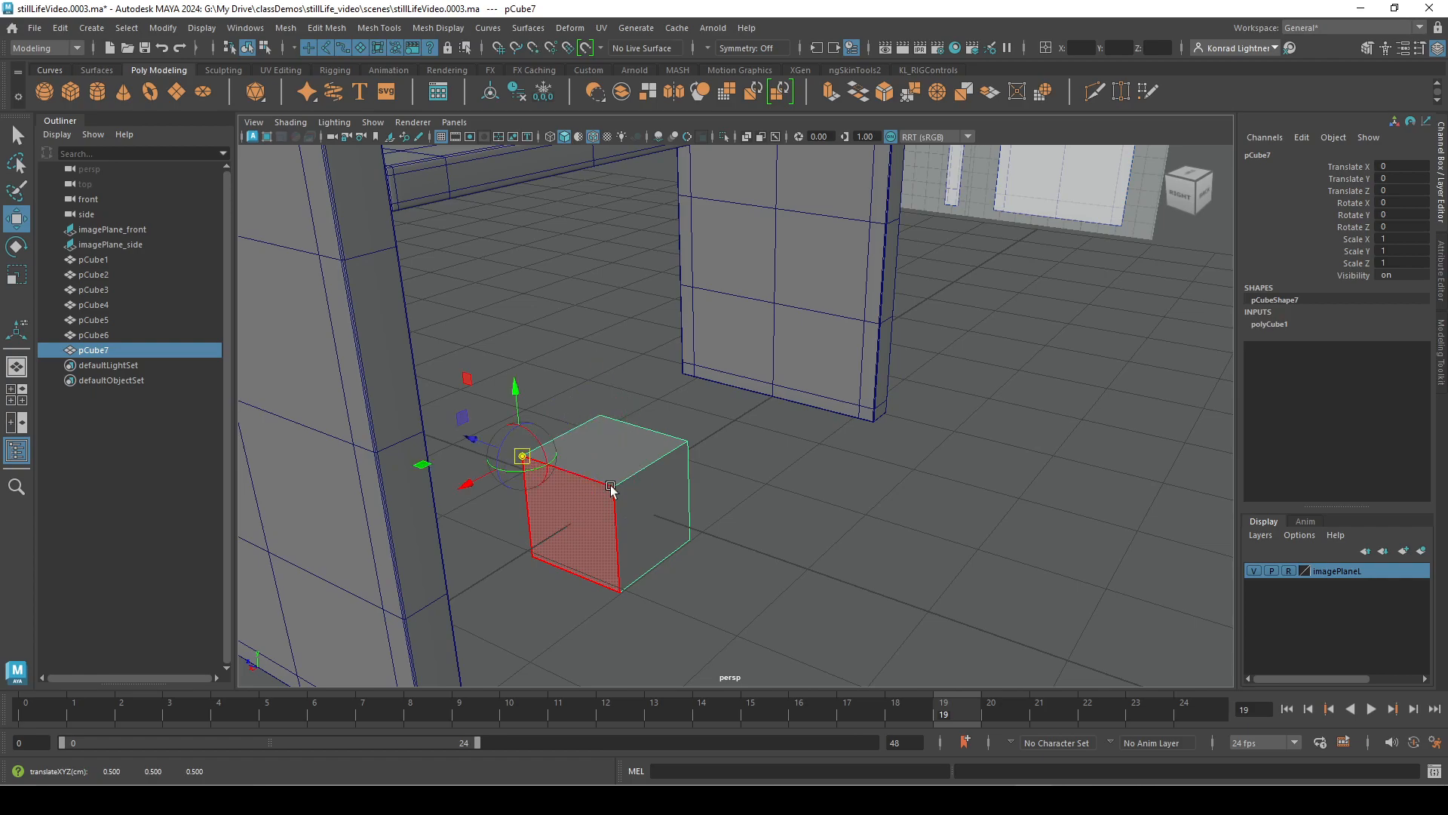
# Vertex-snap the cube by its corner pivot to the leg's upper back corner beneath the tabletop.
pyautogui.keyDown('alt'); pyautogui.moveTo(819, 502); pyautogui.dragTo(637, 472, button='right'); pyautogui.keyUp('alt')
pyautogui.keyDown('alt'); pyautogui.moveTo(637, 472); pyautogui.dragTo(682, 499, button='middle'); pyautogui.keyUp('alt')
pyautogui.keyDown('alt'); pyautogui.moveTo(594, 468); pyautogui.dragTo(693, 553, button='middle'); pyautogui.keyUp('alt')
pyautogui.keyDown('alt'); pyautogui.moveTo(533, 495); pyautogui.dragTo(825, 452, button='right'); pyautogui.keyUp('alt')
pyautogui.keyDown('alt'); pyautogui.moveTo(657, 374); pyautogui.dragTo(692, 464, button='middle'); pyautogui.keyUp('alt')
pyautogui.keyDown('alt'); pyautogui.moveTo(407, 445); pyautogui.dragTo(658, 412, button='right'); pyautogui.keyUp('alt')
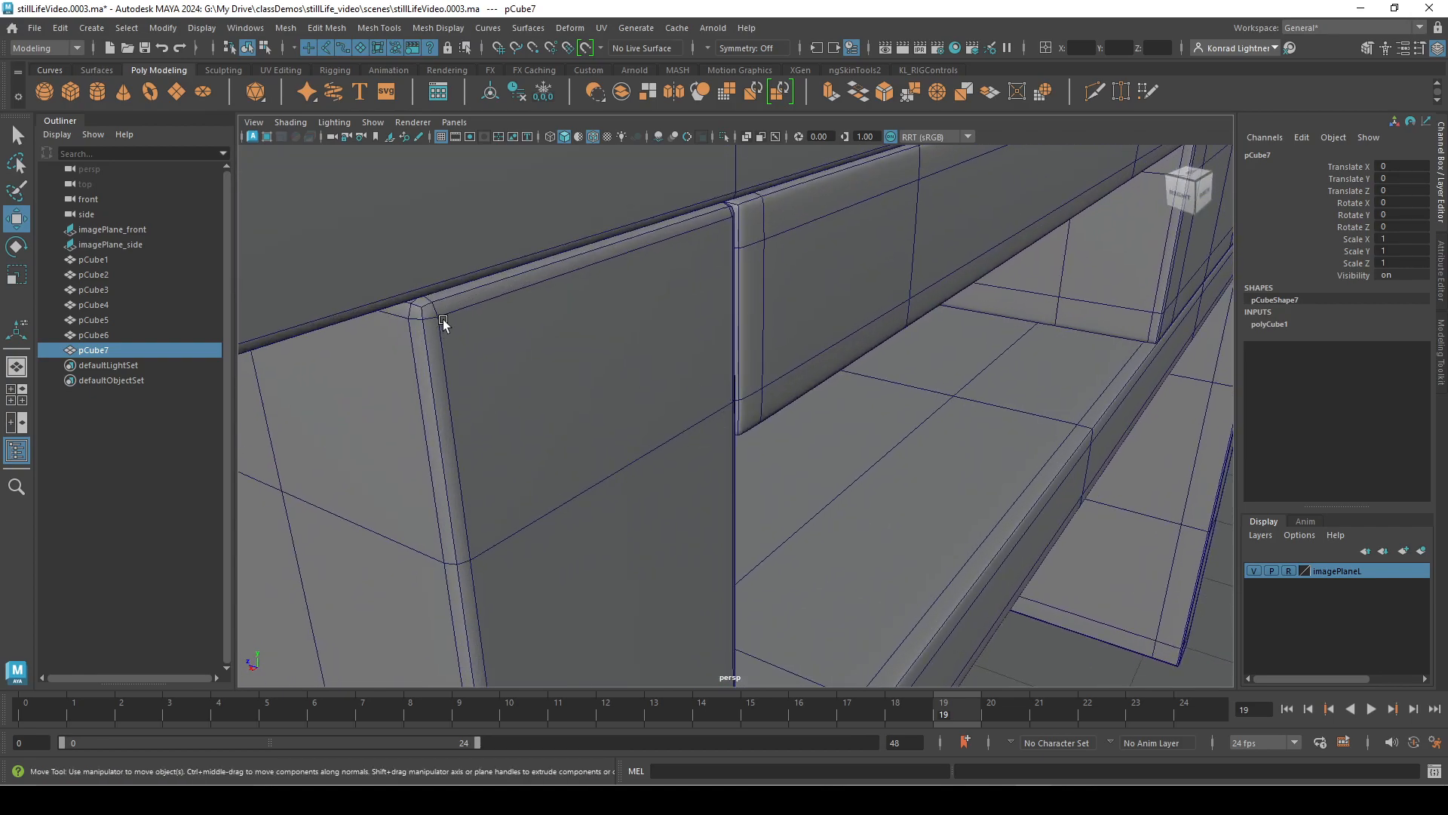
pyautogui.press('v')
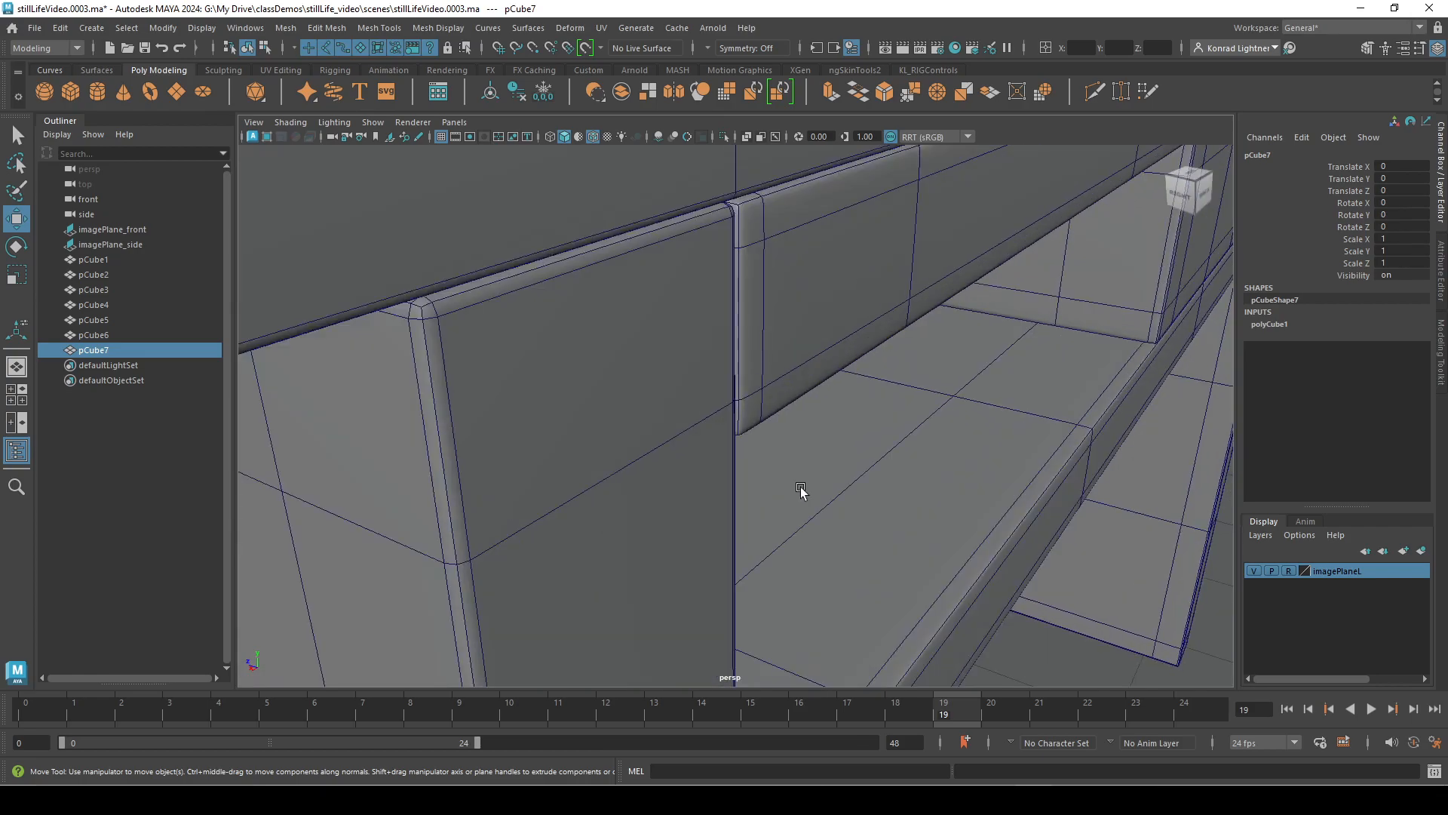
pyautogui.scroll(-5, 800, 487)
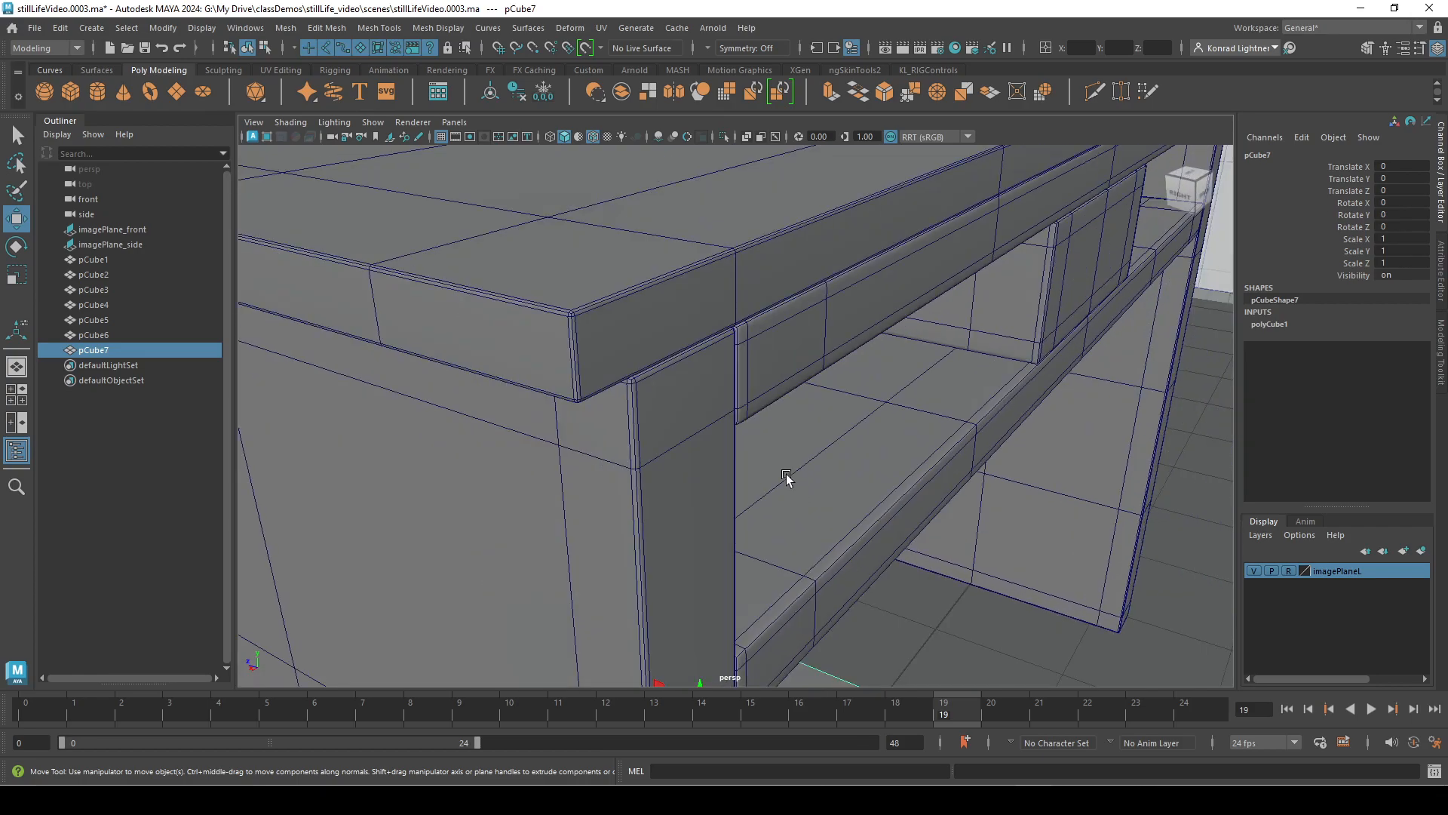
pyautogui.scroll(-3, 786, 477)
pyautogui.press('v')
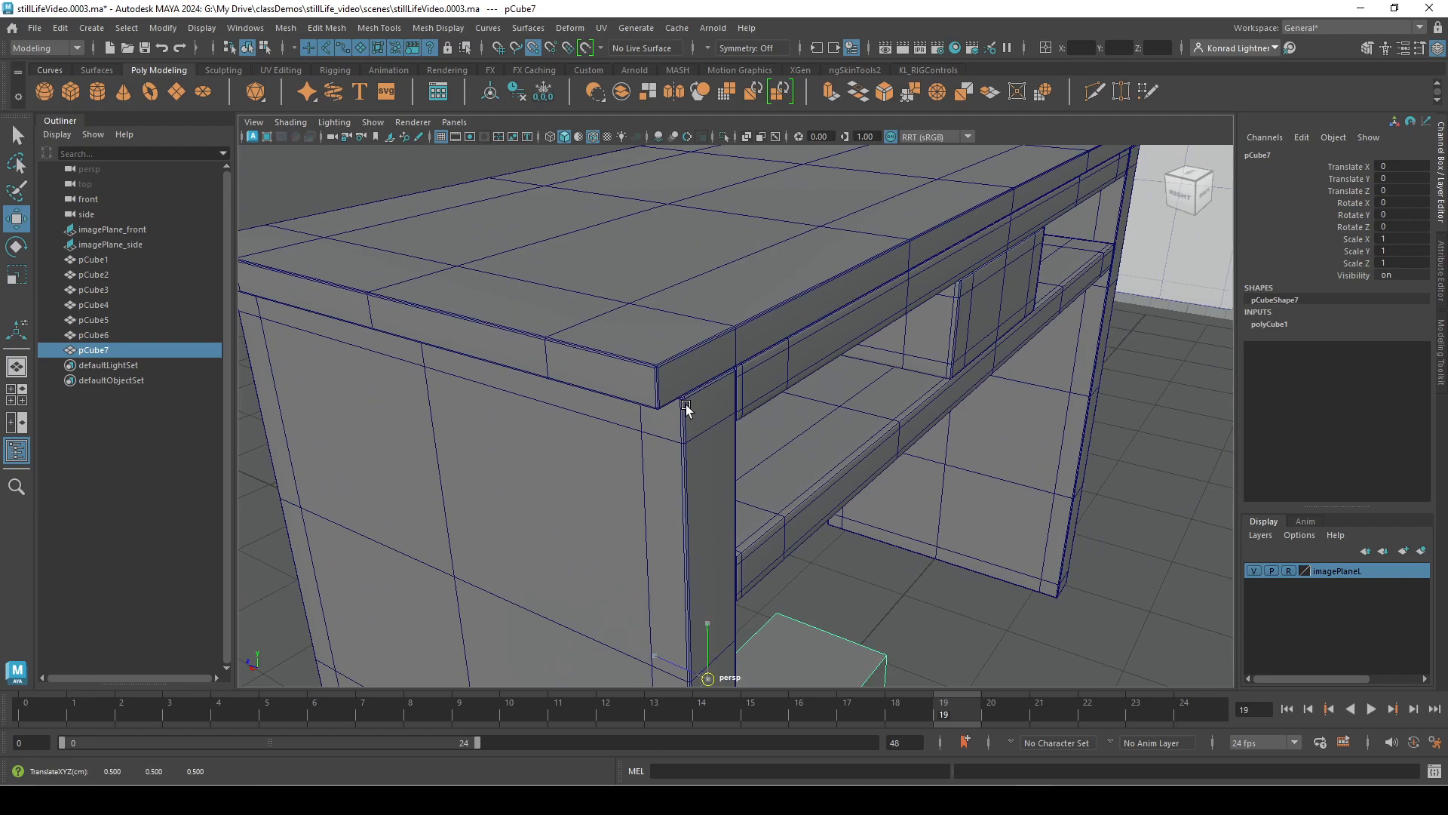
pyautogui.moveTo(686, 404); pyautogui.dragTo(685, 401, button='middle')
# Refine the cube's placement by snapping its corner to the bevel vertex on the back face of the leg.
pyautogui.scroll(8, 517, 420)
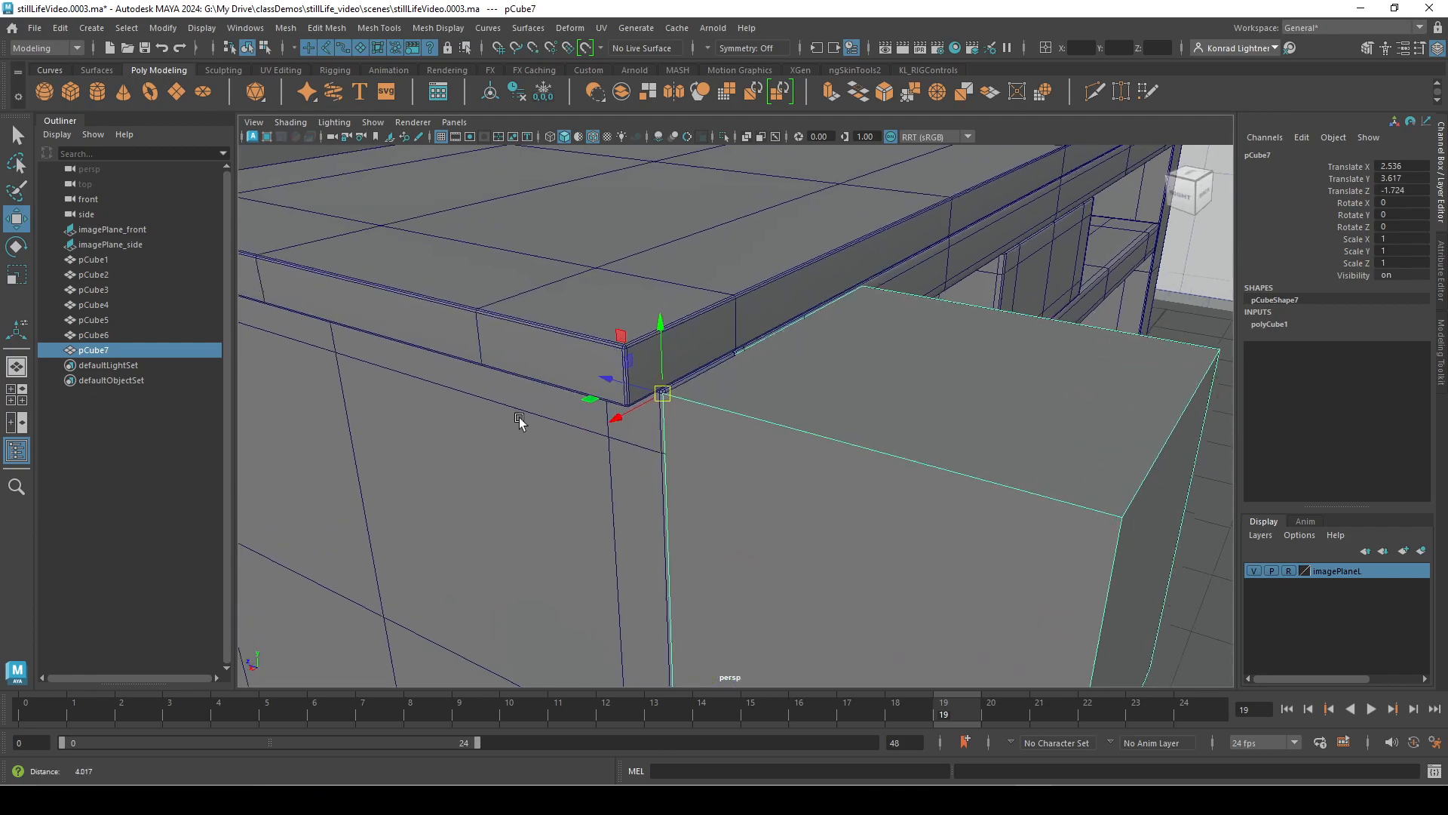
pyautogui.scroll(1, 671, 423)
pyautogui.press('v')
pyautogui.moveTo(462, 365); pyautogui.dragTo(479, 339, button='middle')
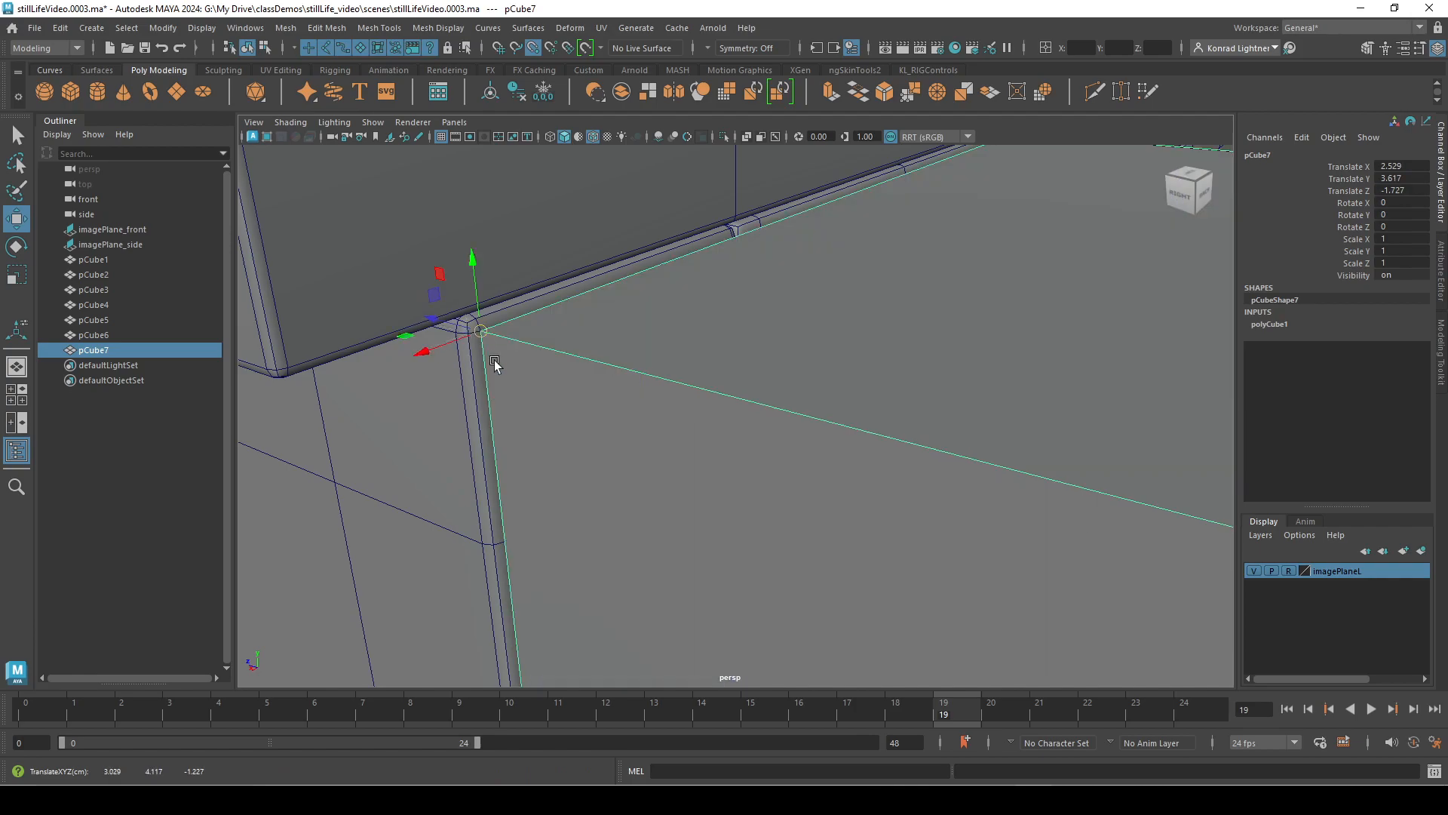
# Scale the cube along its depth into a thin panel lying against the back of the leg.
pyautogui.keyDown('alt'); pyautogui.moveTo(613, 463); pyautogui.dragTo(383, 456, button='right'); pyautogui.keyUp('alt')
pyautogui.keyDown('alt'); pyautogui.moveTo(385, 458); pyautogui.dragTo(595, 475); pyautogui.keyUp('alt')
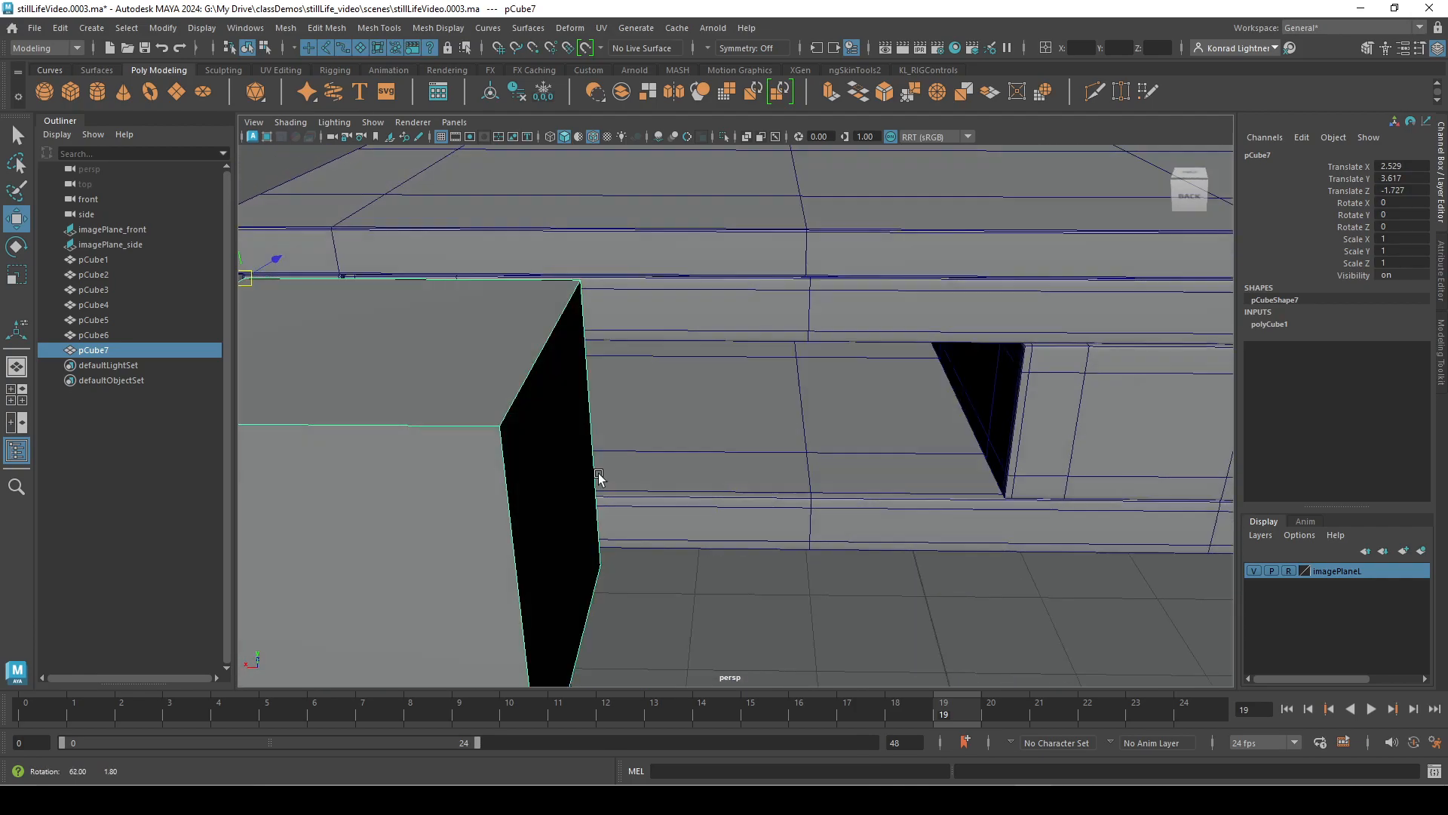
pyautogui.keyDown('alt'); pyautogui.moveTo(594, 476); pyautogui.dragTo(332, 451, button='right'); pyautogui.keyUp('alt')
pyautogui.keyDown('alt'); pyautogui.moveTo(332, 451); pyautogui.dragTo(605, 531); pyautogui.keyUp('alt')
pyautogui.press('e')
pyautogui.press('r')
pyautogui.moveTo(599, 436); pyautogui.dragTo(610, 500)
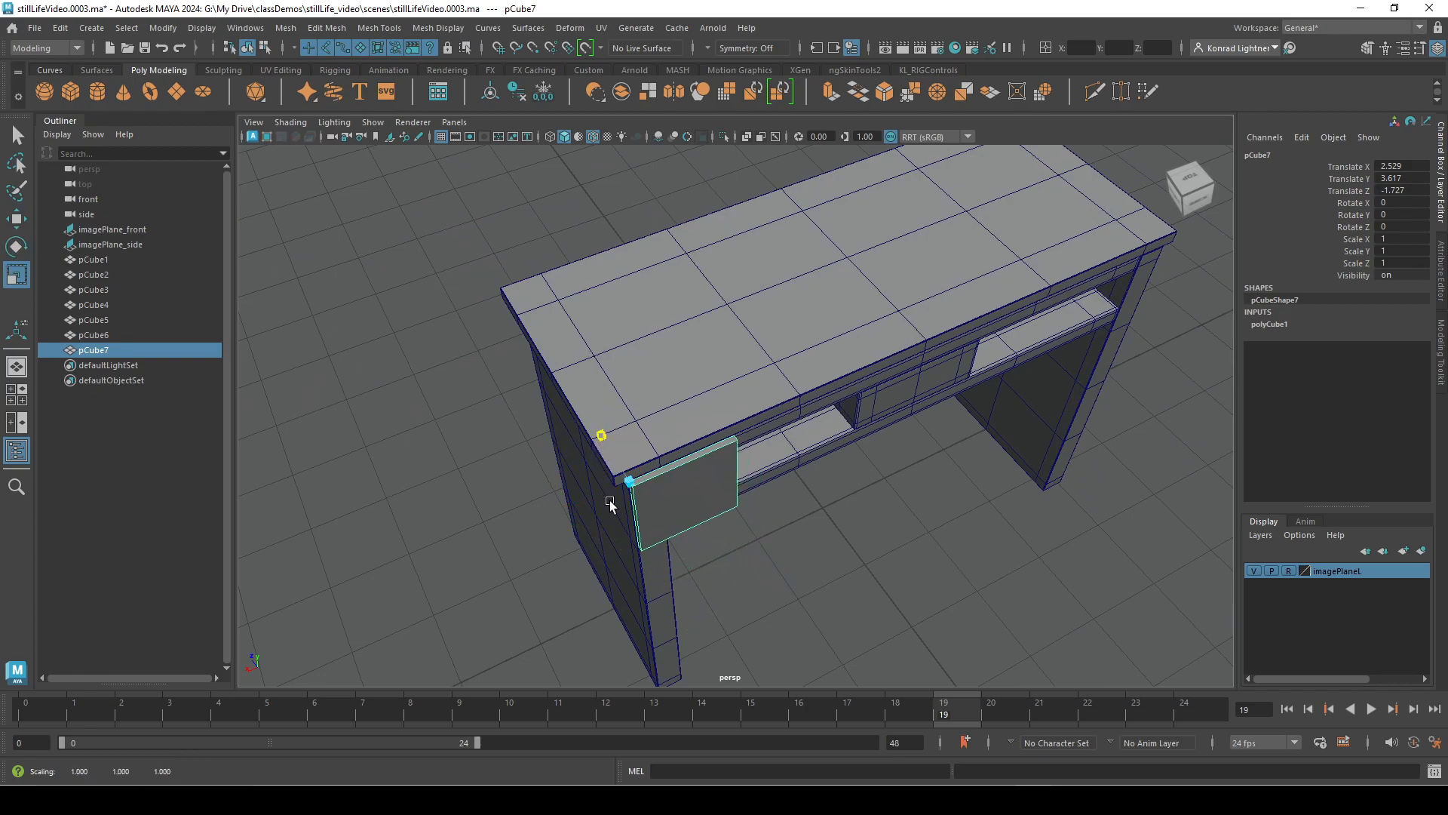
pyautogui.keyDown('alt'); pyautogui.moveTo(547, 515); pyautogui.dragTo(752, 537, button='right'); pyautogui.keyUp('alt')
pyautogui.keyDown('alt'); pyautogui.moveTo(752, 538); pyautogui.dragTo(787, 483); pyautogui.keyUp('alt')
pyautogui.moveTo(764, 413); pyautogui.dragTo(709, 443)
# Refine the panel's thickness by scaling its depth in the wireframe side view.
pyautogui.click(462, 125)
pyautogui.moveTo(525, 170)
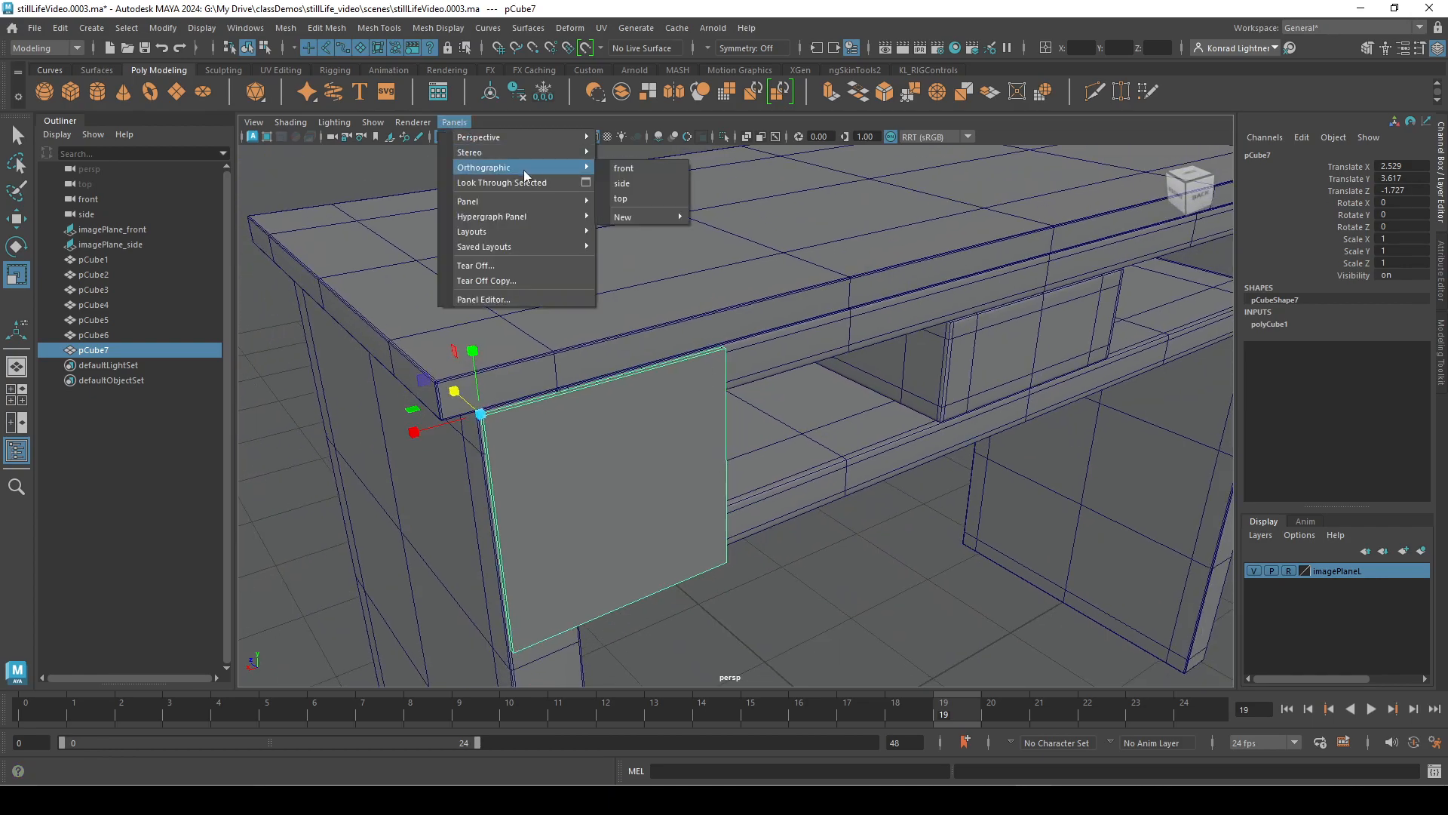
pyautogui.click(637, 186)
pyautogui.keyDown('alt'); pyautogui.moveTo(873, 471); pyautogui.dragTo(834, 487, button='right'); pyautogui.keyUp('alt')
pyautogui.keyDown('alt'); pyautogui.moveTo(834, 487); pyautogui.dragTo(698, 471, button='middle'); pyautogui.keyUp('alt')
pyautogui.keyDown('alt'); pyautogui.moveTo(799, 520); pyautogui.dragTo(854, 499, button='right'); pyautogui.keyUp('alt')
pyautogui.press('4')
pyautogui.keyDown('alt'); pyautogui.moveTo(873, 430); pyautogui.dragTo(1008, 478, button='right'); pyautogui.keyUp('alt')
pyautogui.keyDown('alt'); pyautogui.moveTo(1009, 478); pyautogui.dragTo(708, 158, button='middle'); pyautogui.keyUp('alt')
pyautogui.keyDown('alt'); pyautogui.moveTo(743, 320); pyautogui.dragTo(720, 622, button='middle'); pyautogui.keyUp('alt')
pyautogui.keyDown('alt'); pyautogui.moveTo(576, 541); pyautogui.dragTo(896, 578, button='right'); pyautogui.keyUp('alt')
pyautogui.keyDown('alt'); pyautogui.moveTo(756, 432); pyautogui.dragTo(912, 584, button='middle'); pyautogui.keyUp('alt')
pyautogui.press('r')
pyautogui.moveTo(731, 245); pyautogui.dragTo(771, 244)
pyautogui.keyDown('alt'); pyautogui.moveTo(771, 244); pyautogui.dragTo(862, 507, button='right'); pyautogui.keyUp('alt')
pyautogui.keyDown('alt'); pyautogui.moveTo(862, 507); pyautogui.dragTo(832, 503, button='middle'); pyautogui.keyUp('alt')
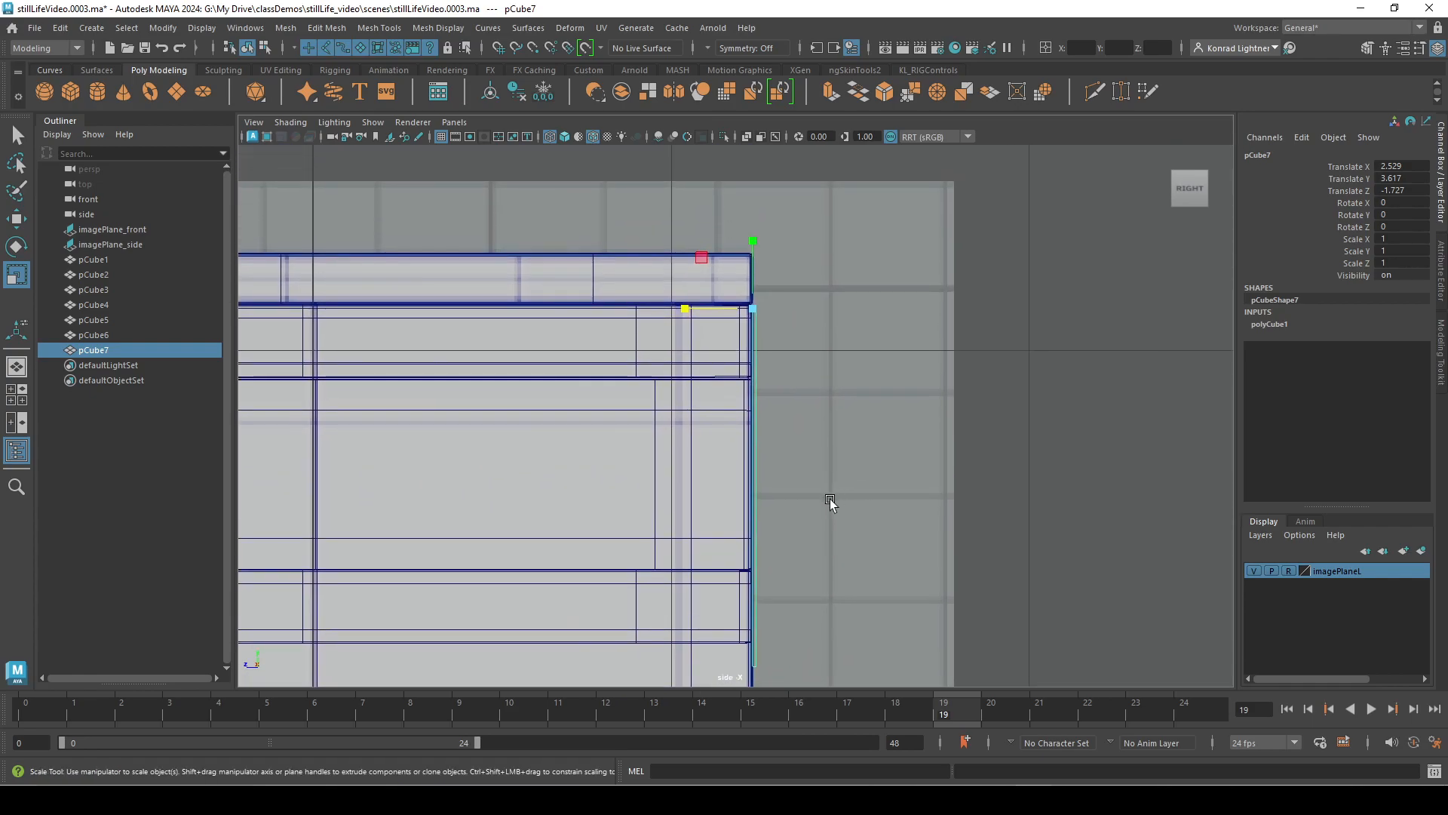
# Return to the shaded perspective view facing the back of the desk.
pyautogui.click(454, 121)
pyautogui.moveTo(569, 138)
pyautogui.click(626, 139)
pyautogui.keyDown('alt'); pyautogui.moveTo(898, 350); pyautogui.dragTo(709, 355); pyautogui.keyUp('alt')
pyautogui.press('4')
pyautogui.press('5')
pyautogui.moveTo(754, 430)
pyautogui.keyDown('alt'); pyautogui.mouseDown()
pyautogui.moveTo(614, 524)
pyautogui.moveTo(789, 495)
pyautogui.mouseUp(); pyautogui.keyUp('alt')
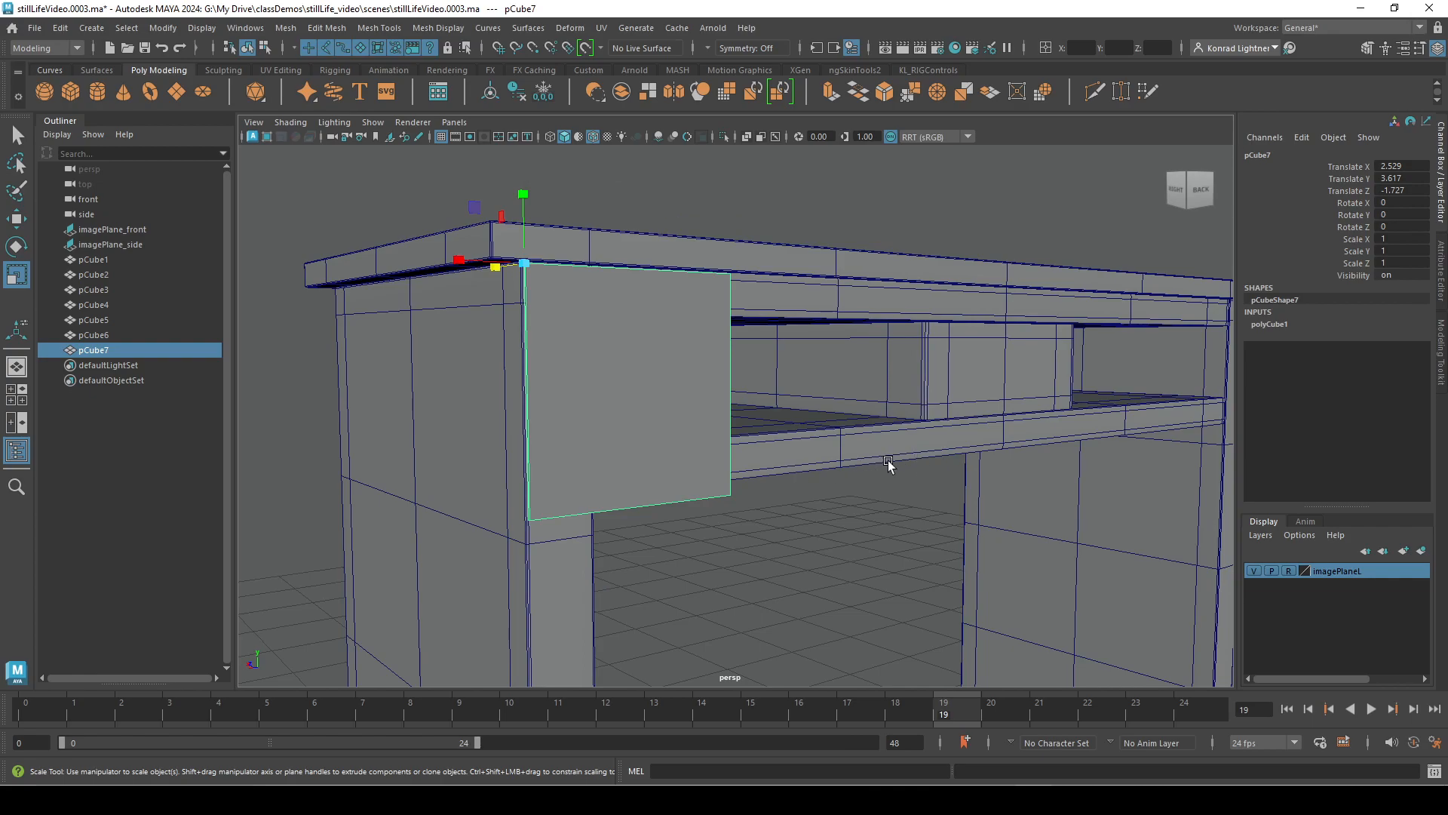
# Select the back panel's bottom vertices and prepare to move them.
pyautogui.rightClick(732, 413)
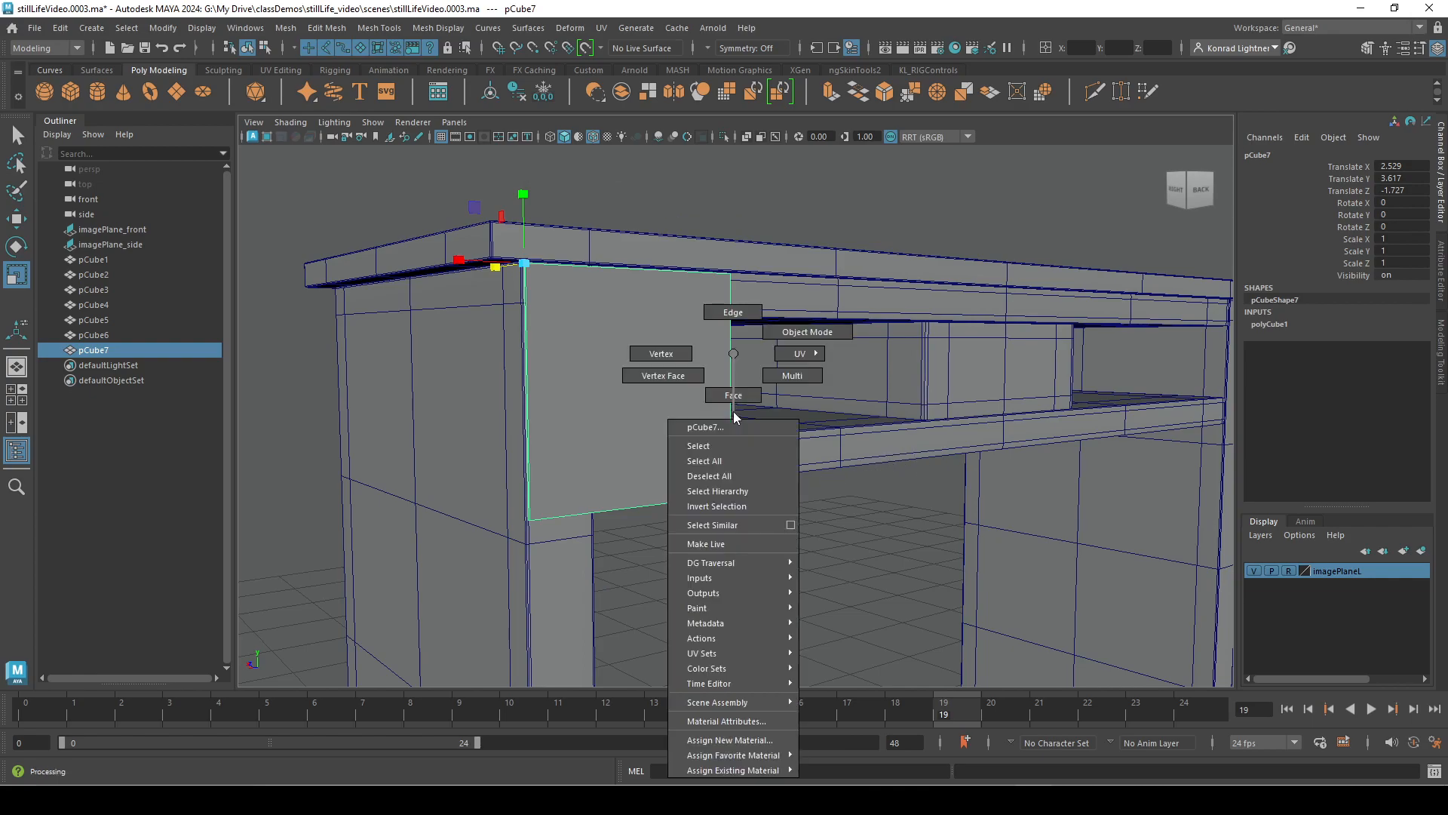
pyautogui.click(672, 381)
pyautogui.moveTo(383, 387); pyautogui.dragTo(960, 640)
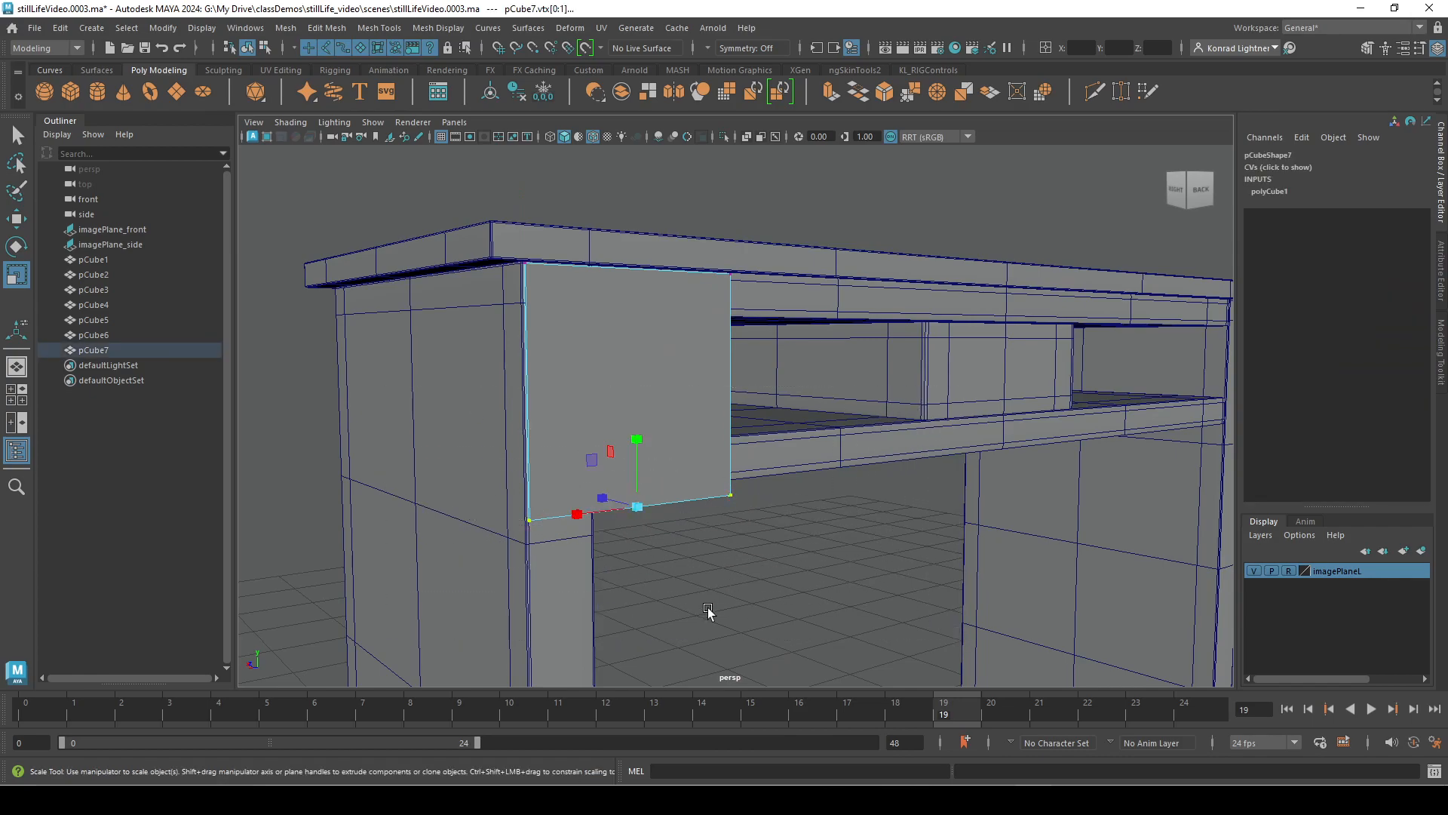
pyautogui.press('w')
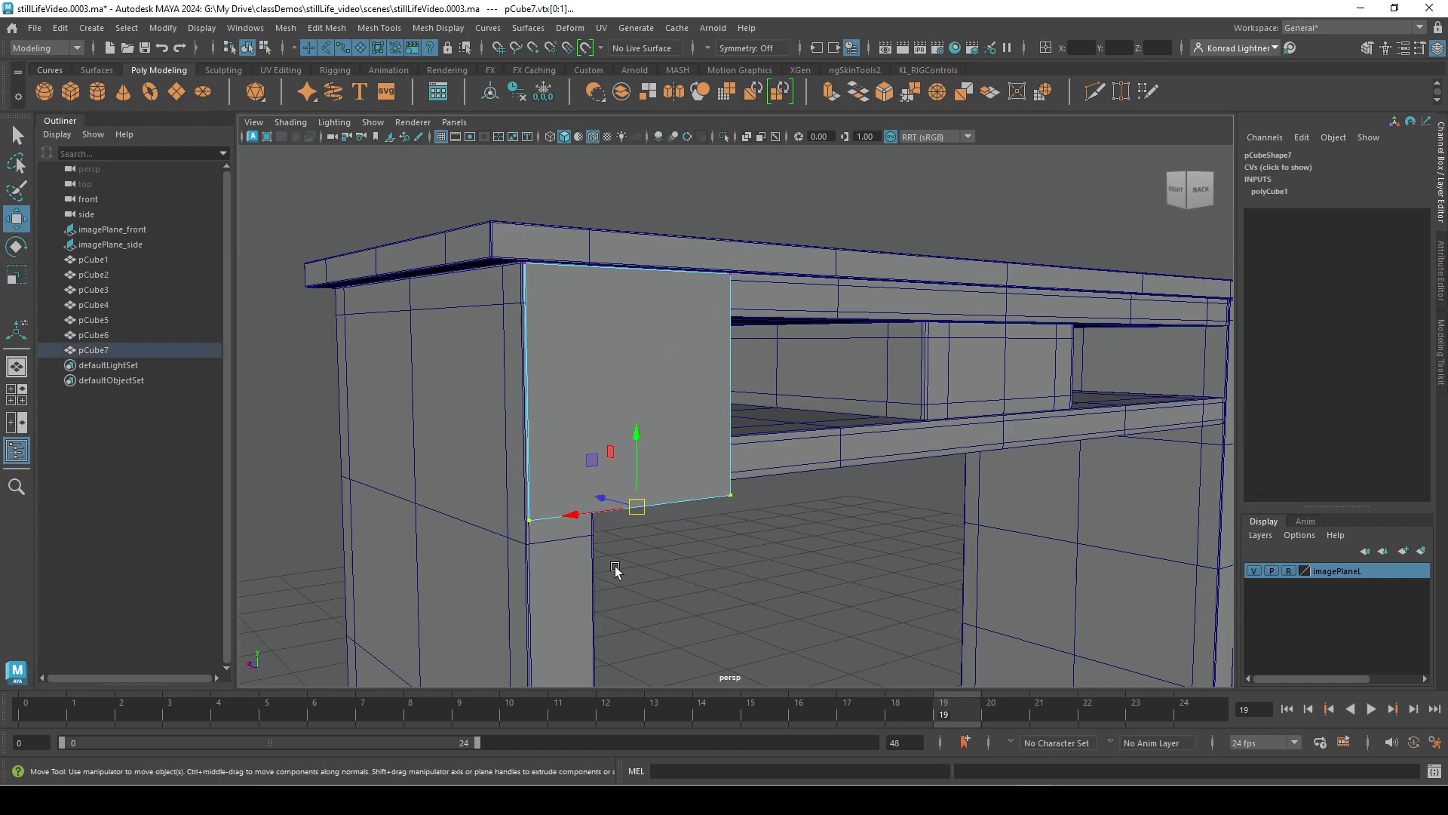
pyautogui.scroll(4, 624, 570)
pyautogui.keyDown('alt'); pyautogui.moveTo(799, 463); pyautogui.dragTo(875, 414); pyautogui.keyUp('alt')
pyautogui.keyDown('alt'); pyautogui.moveTo(907, 467); pyautogui.dragTo(852, 539); pyautogui.keyUp('alt')
pyautogui.keyDown('alt'); pyautogui.moveTo(665, 474); pyautogui.dragTo(667, 553); pyautogui.keyUp('alt')
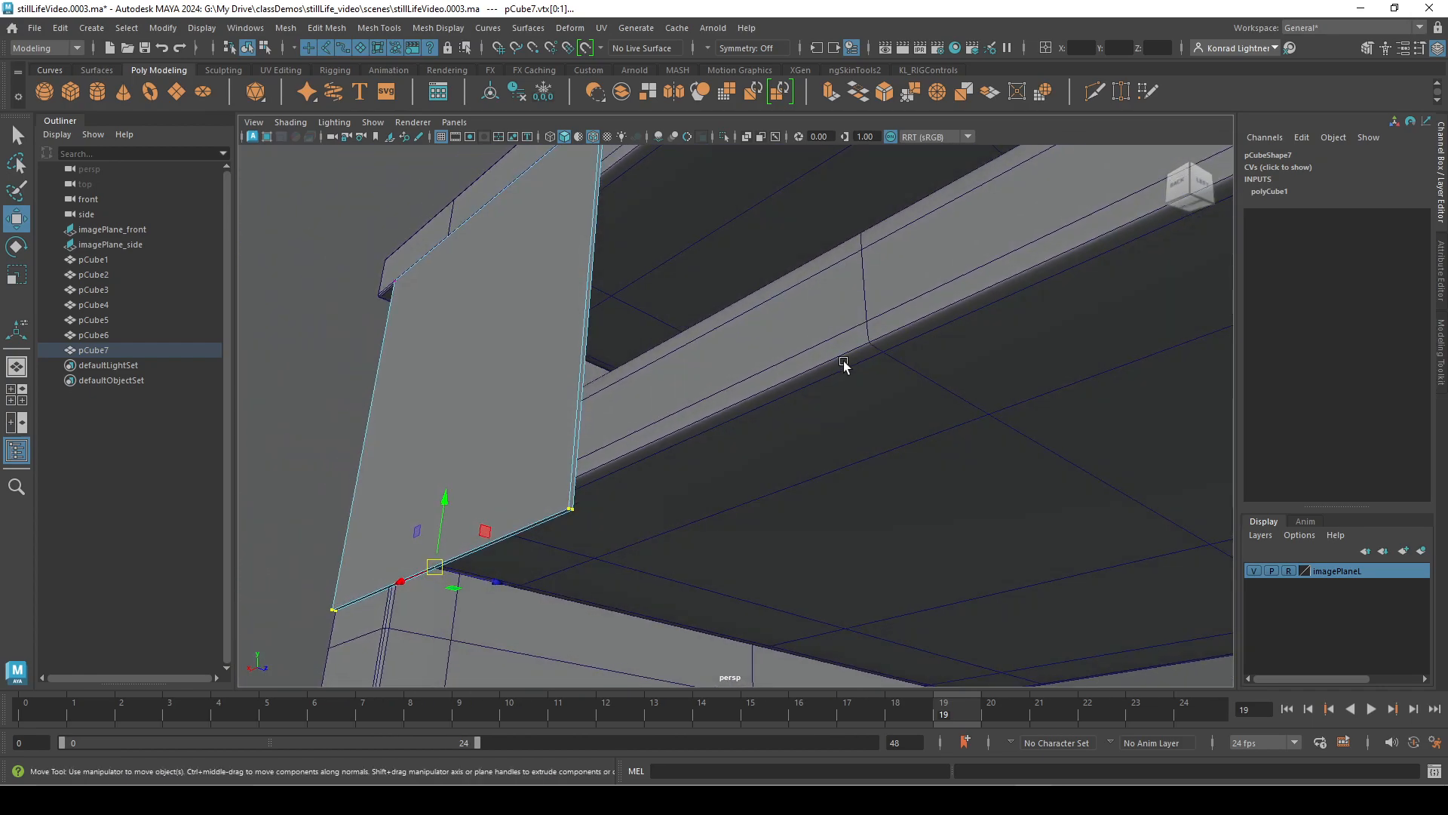
# Try to snap the panel's bottom vertices freely to the underside of the lower rail, then undo it.
pyautogui.press('v')
pyautogui.middleClick(872, 348)
pyautogui.keyDown('alt'); pyautogui.moveTo(980, 453); pyautogui.dragTo(749, 425); pyautogui.keyUp('alt')
pyautogui.hotkey('ctrl', 'z')
pyautogui.keyDown('alt'); pyautogui.moveTo(665, 551); pyautogui.dragTo(592, 518); pyautogui.keyUp('alt')
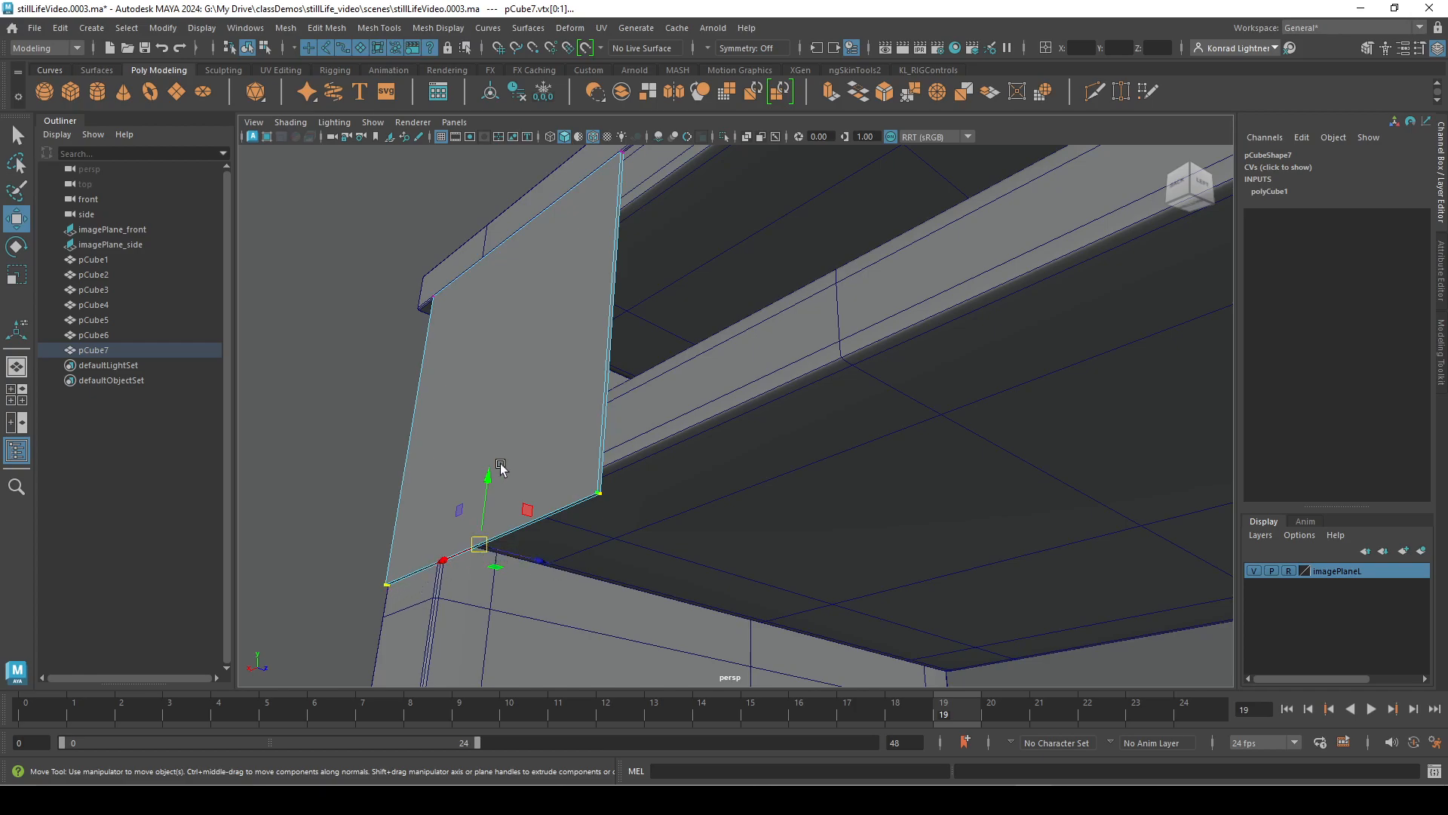
# Snap the panel's bottom vertices vertically to the underside of the desk's lower rail.
pyautogui.click(486, 480)
pyautogui.press('v')
pyautogui.moveTo(842, 355); pyautogui.dragTo(838, 362, button='middle')
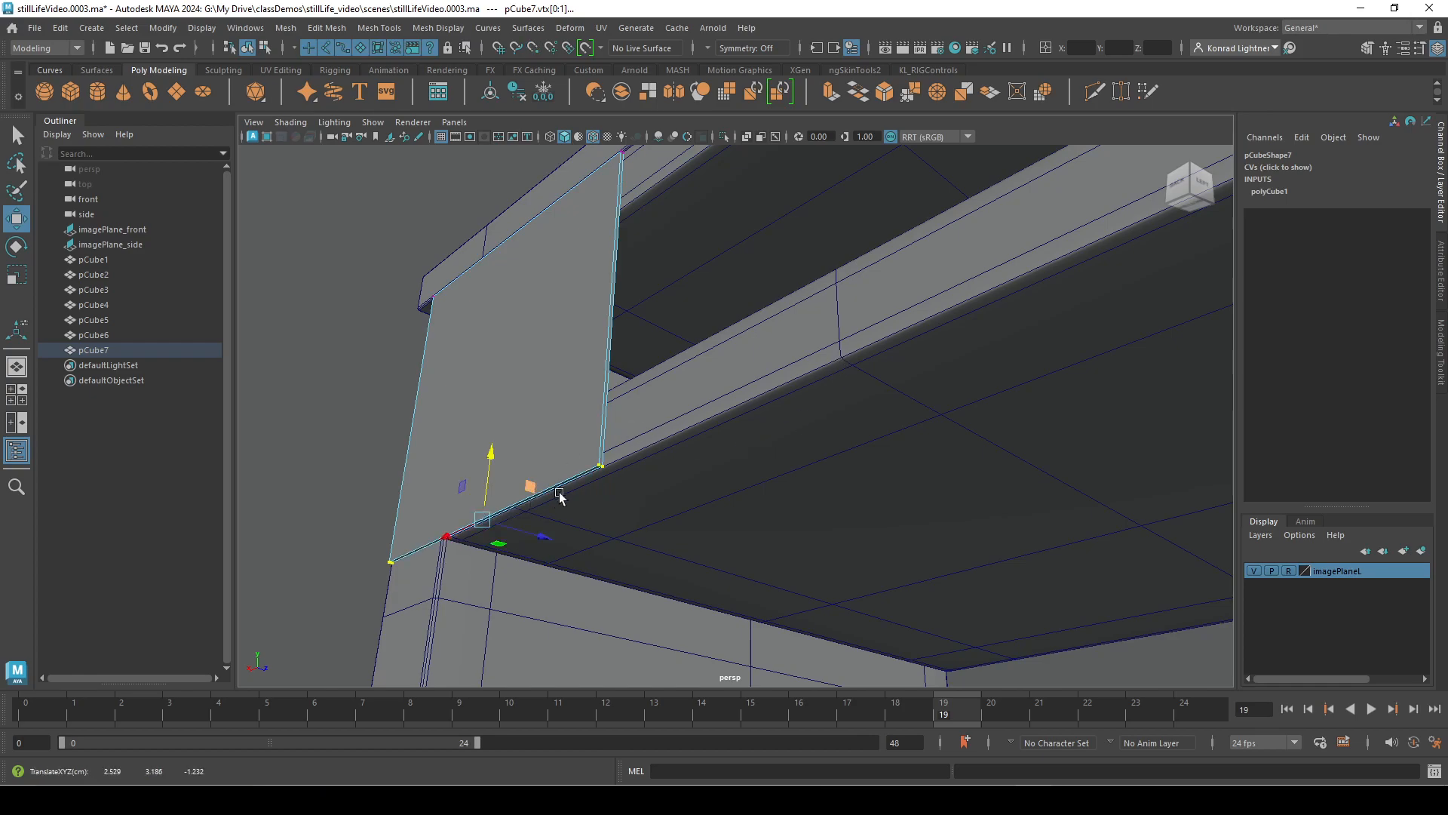
# Extend the panel across the desk by snapping its inner side vertices along X to the opposite leg's outer back edge.
pyautogui.keyDown('alt'); pyautogui.moveTo(550, 498); pyautogui.dragTo(523, 440); pyautogui.keyUp('alt')
pyautogui.scroll(5, 523, 440)
pyautogui.keyDown('alt'); pyautogui.moveTo(640, 391); pyautogui.dragTo(633, 363); pyautogui.keyUp('alt')
pyautogui.keyDown('alt'); pyautogui.moveTo(634, 362); pyautogui.dragTo(781, 455, button='right'); pyautogui.keyUp('alt')
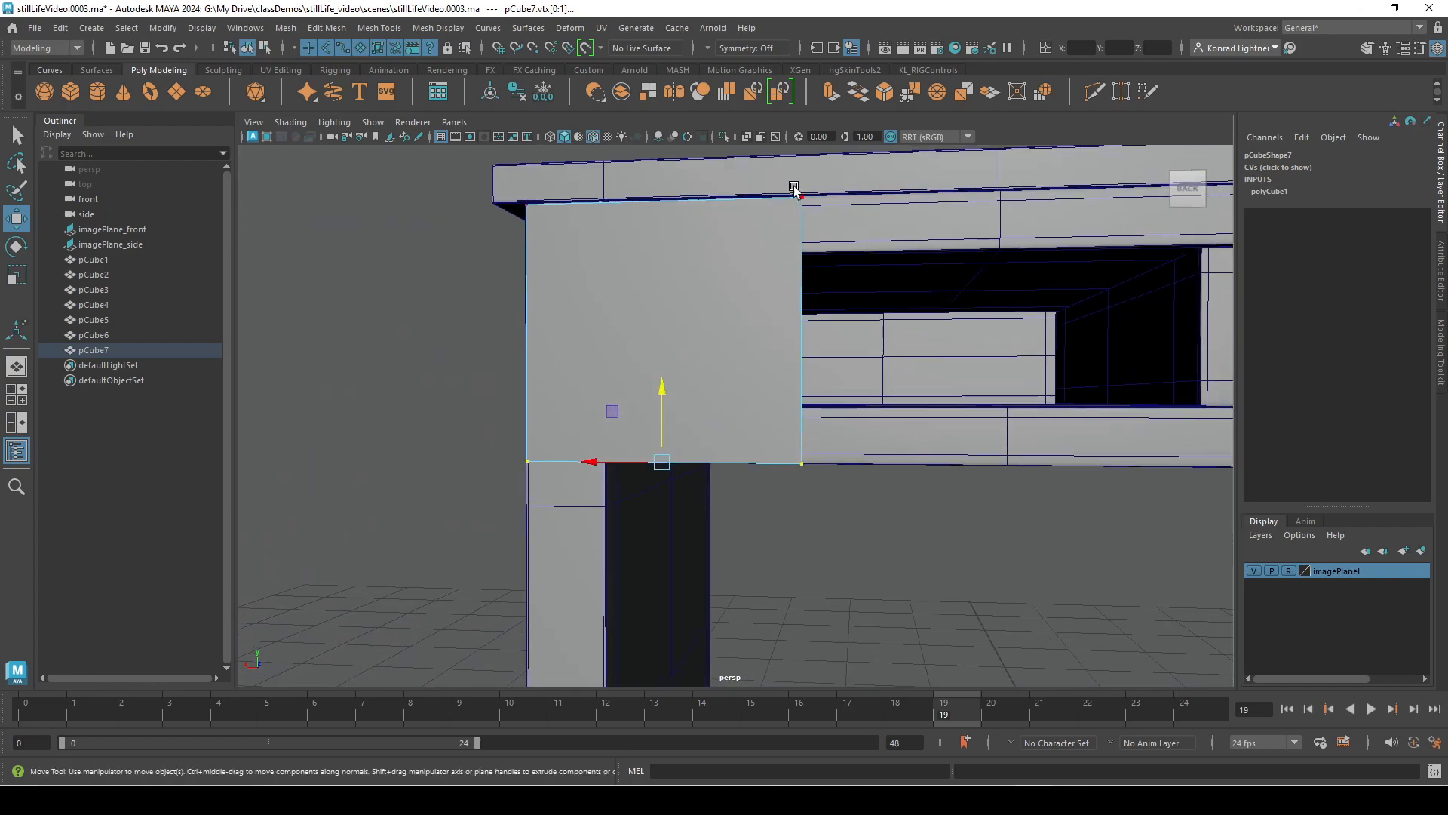
pyautogui.moveTo(780, 187); pyautogui.dragTo(925, 492)
pyautogui.keyDown('alt'); pyautogui.moveTo(925, 492); pyautogui.dragTo(568, 394, button='right'); pyautogui.keyUp('alt')
pyautogui.keyDown('alt'); pyautogui.moveTo(569, 394); pyautogui.dragTo(620, 445); pyautogui.keyUp('alt')
pyautogui.keyDown('alt'); pyautogui.moveTo(770, 404); pyautogui.dragTo(736, 459); pyautogui.keyUp('alt')
pyautogui.keyDown('alt'); pyautogui.moveTo(736, 458); pyautogui.dragTo(750, 459, button='right'); pyautogui.keyUp('alt')
pyautogui.keyDown('alt'); pyautogui.moveTo(750, 459); pyautogui.dragTo(623, 432, button='middle'); pyautogui.keyUp('alt')
pyautogui.keyDown('alt'); pyautogui.moveTo(624, 432); pyautogui.dragTo(822, 445, button='right'); pyautogui.keyUp('alt')
pyautogui.keyDown('alt'); pyautogui.moveTo(601, 423); pyautogui.dragTo(772, 337, button='middle'); pyautogui.keyUp('alt')
pyautogui.keyDown('alt'); pyautogui.moveTo(773, 337); pyautogui.dragTo(807, 349); pyautogui.keyUp('alt')
pyautogui.click(255, 287)
pyautogui.keyDown('alt'); pyautogui.moveTo(686, 377); pyautogui.dragTo(388, 355, button='middle'); pyautogui.keyUp('alt')
pyautogui.keyDown('alt'); pyautogui.moveTo(388, 355); pyautogui.dragTo(799, 392, button='right'); pyautogui.keyUp('alt')
pyautogui.moveTo(651, 298)
pyautogui.keyDown('alt'); pyautogui.mouseDown(button='middle')
pyautogui.moveTo(679, 345)
pyautogui.moveTo(654, 321)
pyautogui.mouseUp(button='middle'); pyautogui.keyUp('alt')
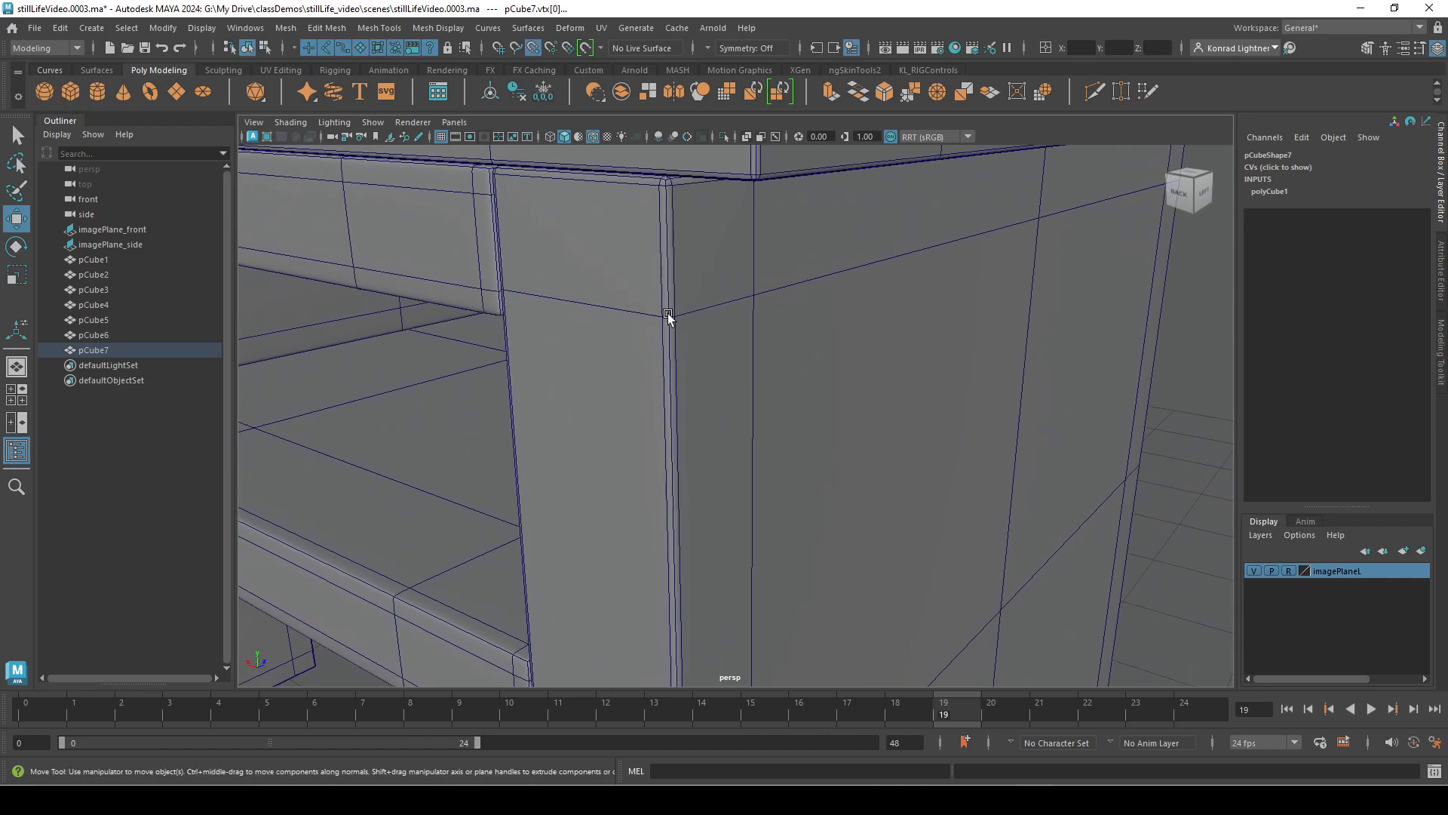
pyautogui.moveTo(672, 315); pyautogui.dragTo(667, 323, button='middle')
# Return the panel to object mode and scale it slightly thicker along its depth.
pyautogui.keyDown('alt'); pyautogui.moveTo(877, 349); pyautogui.dragTo(715, 332, button='right'); pyautogui.keyUp('alt')
pyautogui.keyDown('alt'); pyautogui.moveTo(715, 332); pyautogui.dragTo(792, 310); pyautogui.keyUp('alt')
pyautogui.moveTo(791, 304); pyautogui.dragTo(830, 282, button='right')
pyautogui.keyDown('alt'); pyautogui.moveTo(830, 283); pyautogui.dragTo(736, 446); pyautogui.keyUp('alt')
pyautogui.keyDown('alt'); pyautogui.moveTo(735, 446); pyautogui.dragTo(792, 495, button='right'); pyautogui.keyUp('alt')
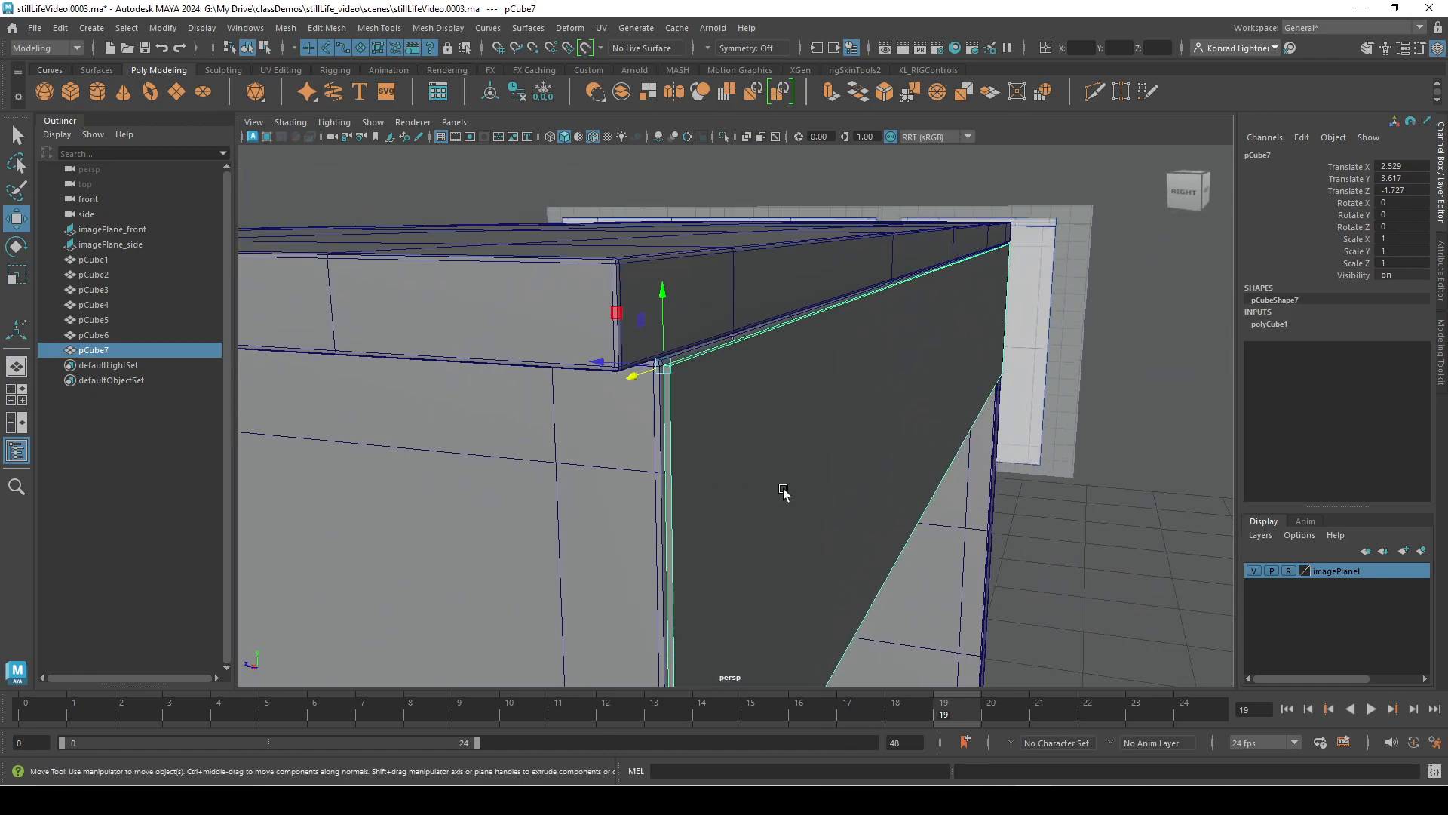
pyautogui.press('r')
pyautogui.moveTo(603, 363); pyautogui.dragTo(824, 400)
pyautogui.rightClick(823, 396)
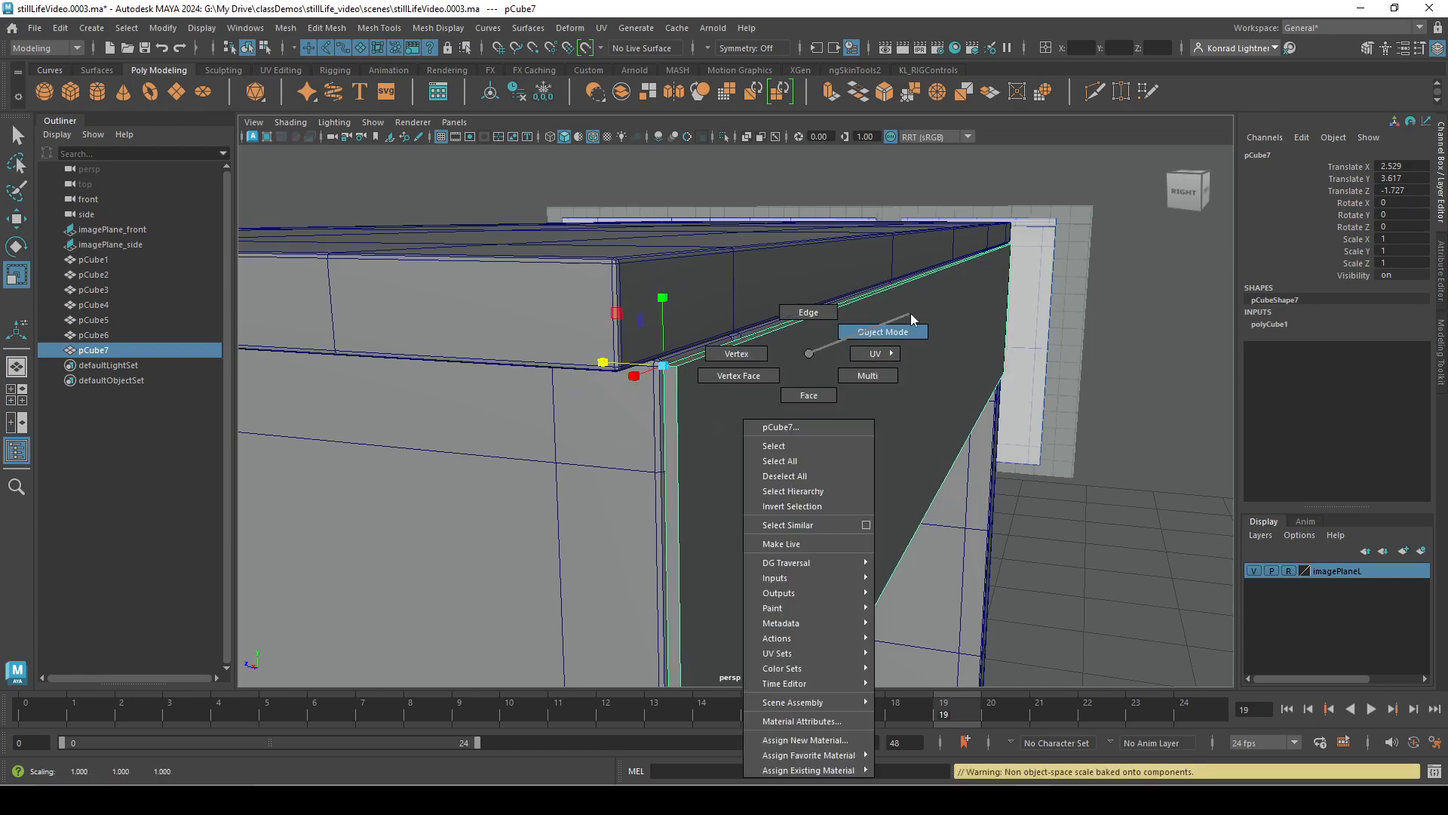
pyautogui.keyDown('alt'); pyautogui.moveTo(881, 523); pyautogui.dragTo(802, 494); pyautogui.keyUp('alt')
pyautogui.keyDown('alt'); pyautogui.moveTo(754, 472); pyautogui.dragTo(841, 559, button='middle'); pyautogui.keyUp('alt')
pyautogui.keyDown('alt'); pyautogui.moveTo(750, 538); pyautogui.dragTo(801, 536, button='right'); pyautogui.keyUp('alt')
pyautogui.moveTo(693, 353)
pyautogui.keyDown('shift'); pyautogui.mouseDown(button='right')
pyautogui.moveTo(693, 370)
pyautogui.moveTo(685, 333)
pyautogui.moveTo(688, 347)
pyautogui.mouseUp(button='right'); pyautogui.keyUp('shift')
pyautogui.scroll(-5, 830, 460)
pyautogui.moveTo(906, 353); pyautogui.dragTo(920, 314, button='right')
pyautogui.keyDown('alt'); pyautogui.moveTo(920, 314); pyautogui.dragTo(701, 320, button='right'); pyautogui.keyUp('alt')
pyautogui.hotkey('ctrl', 'z')
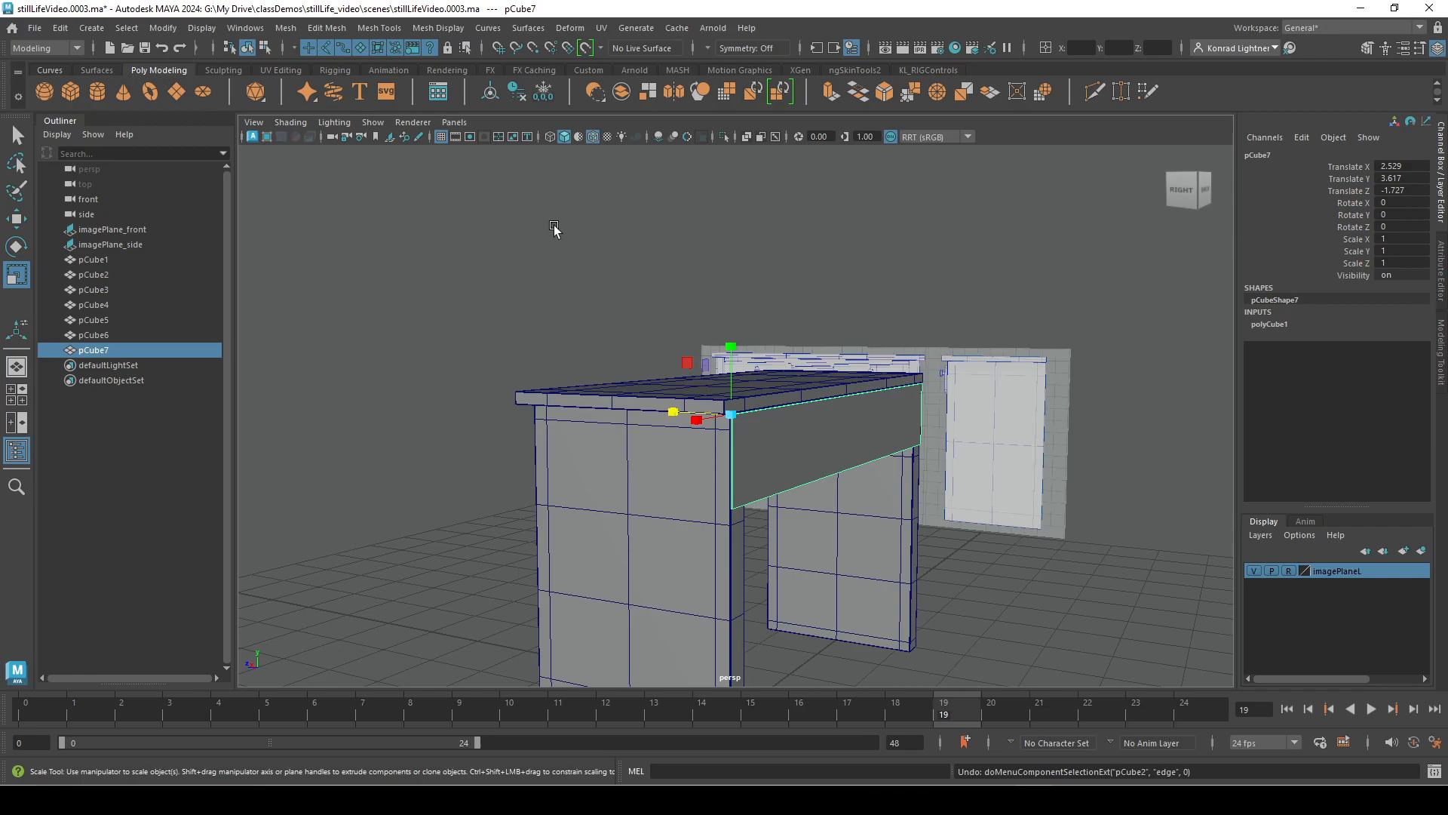
# Bevel all edges of the desk's back panel.
pyautogui.moveTo(1041, 423); pyautogui.dragTo(1043, 327, button='right')
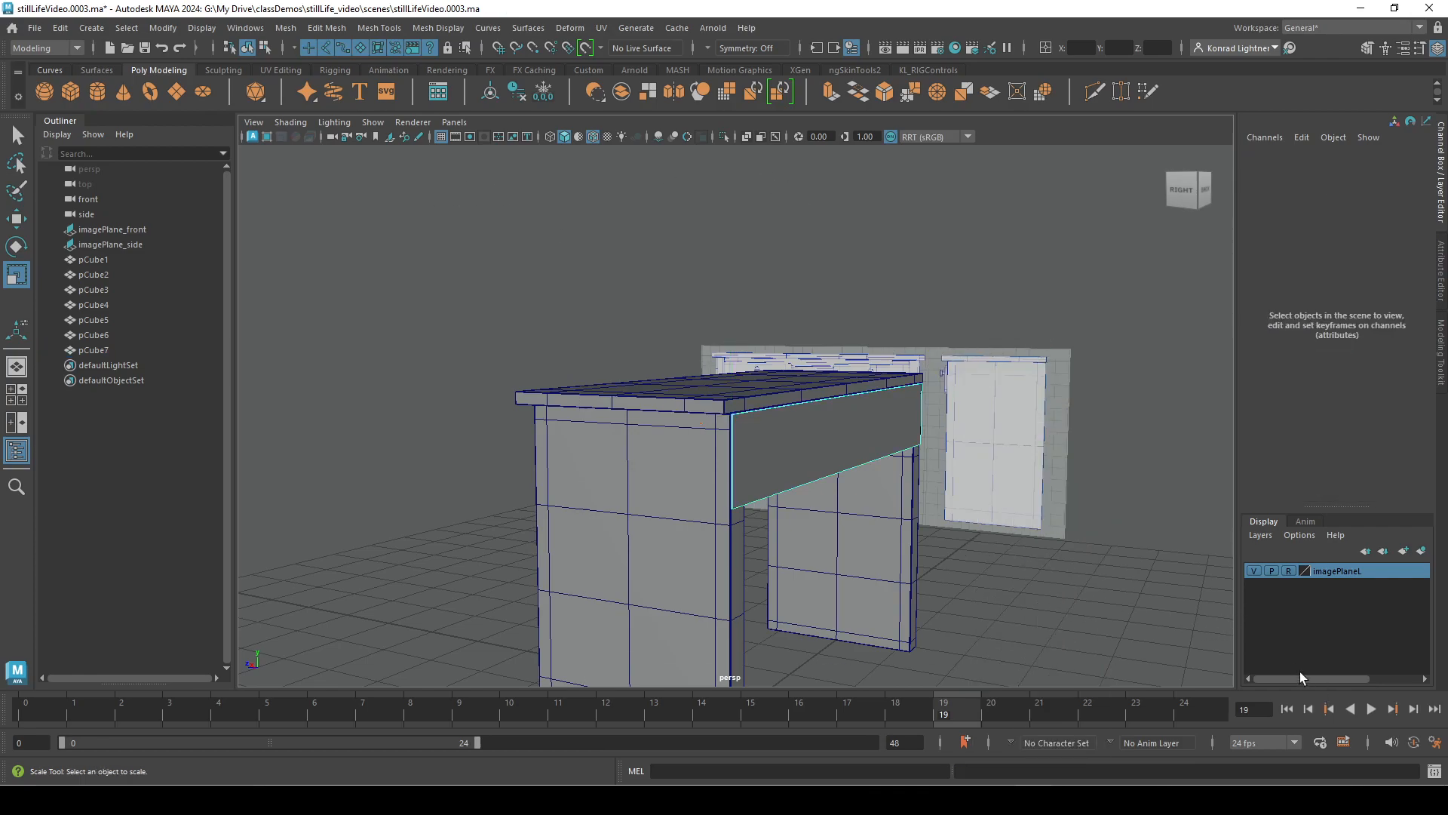
pyautogui.click(817, 499)
pyautogui.scroll(8, 763, 465)
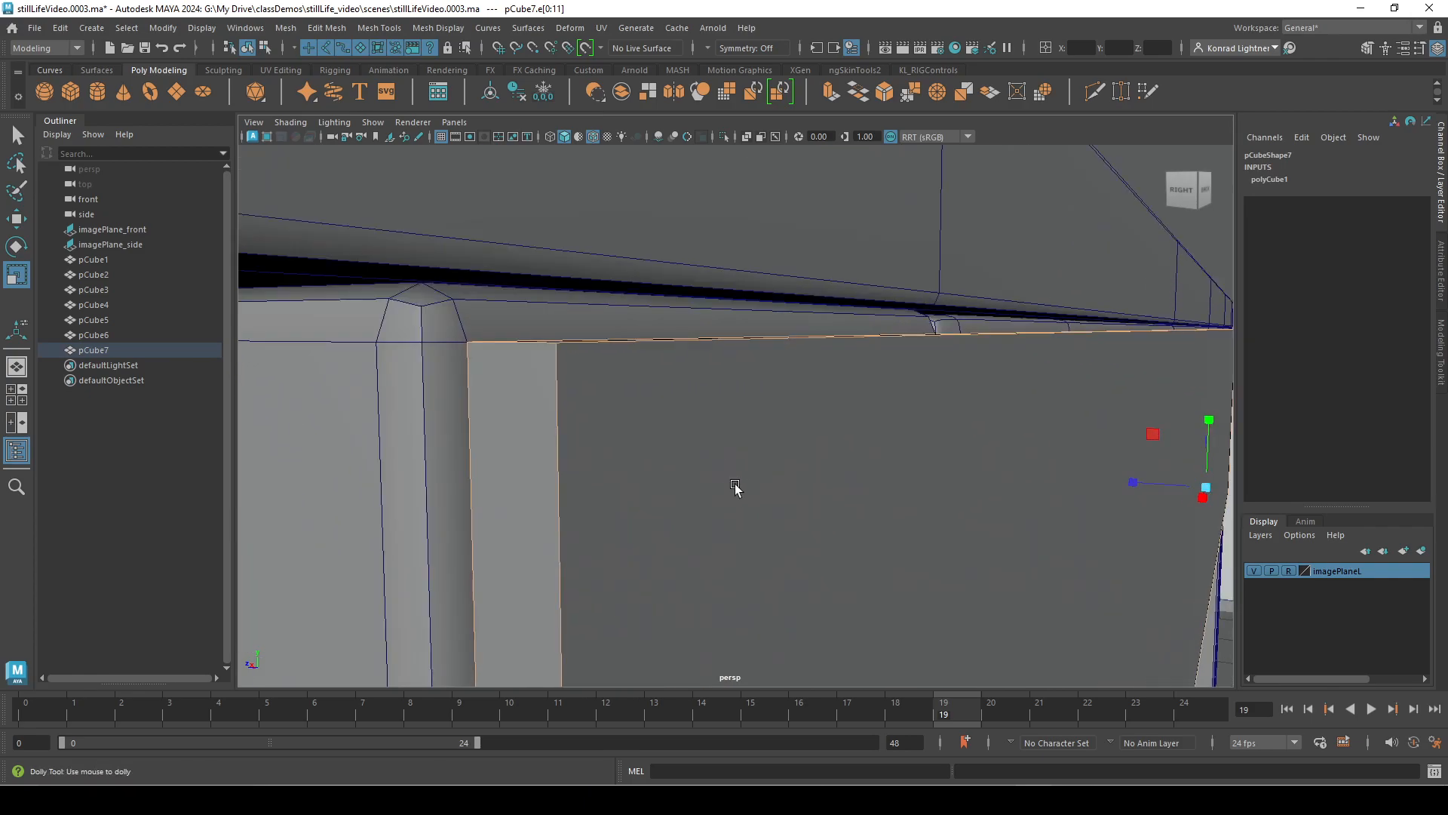
pyautogui.scroll(-3, 695, 453)
pyautogui.keyDown('shift'); pyautogui.moveTo(685, 405); pyautogui.dragTo(747, 407, button='right'); pyautogui.keyUp('shift')
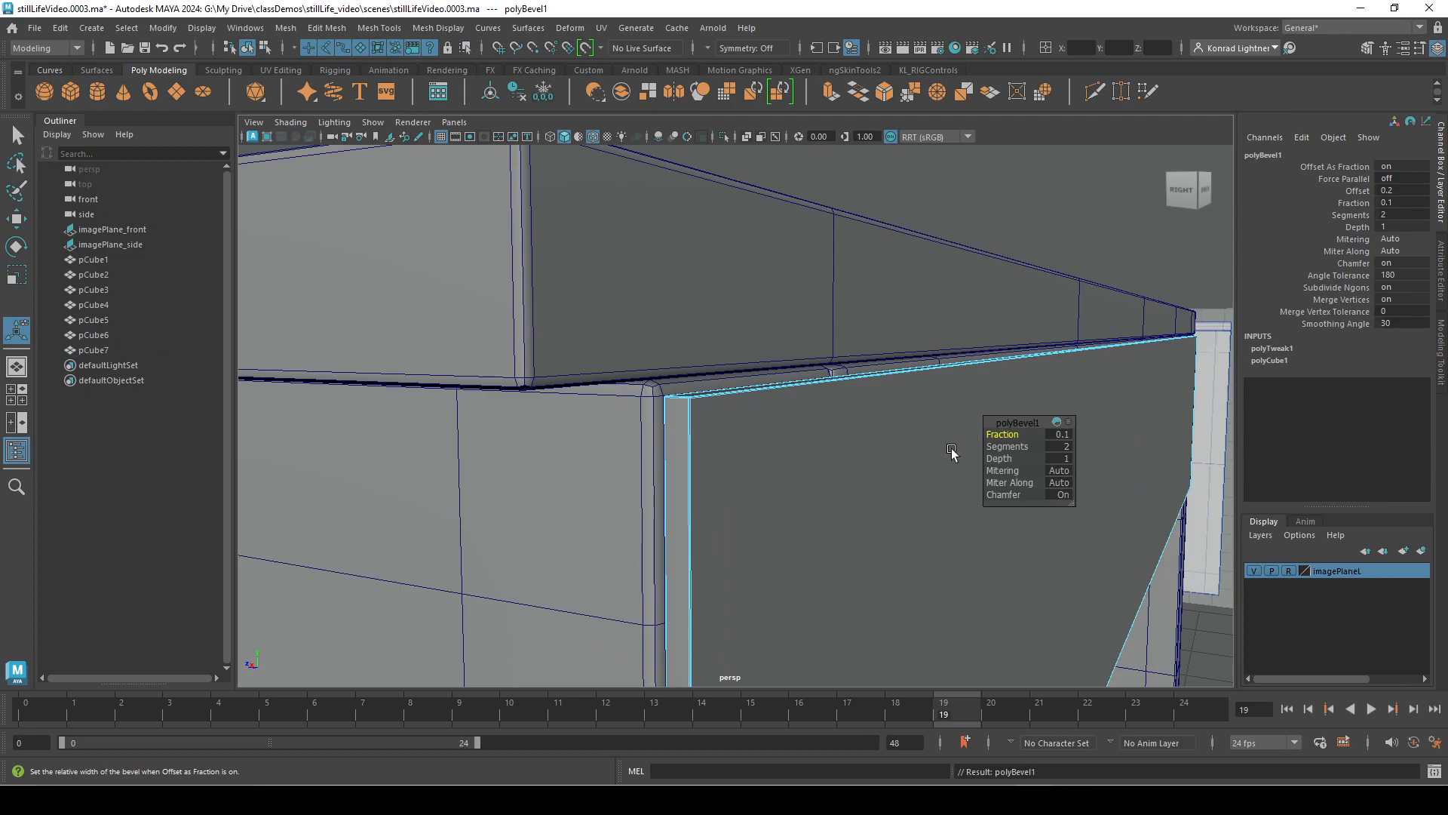
pyautogui.keyDown('alt'); pyautogui.moveTo(769, 475); pyautogui.dragTo(828, 473, button='right'); pyautogui.keyUp('alt')
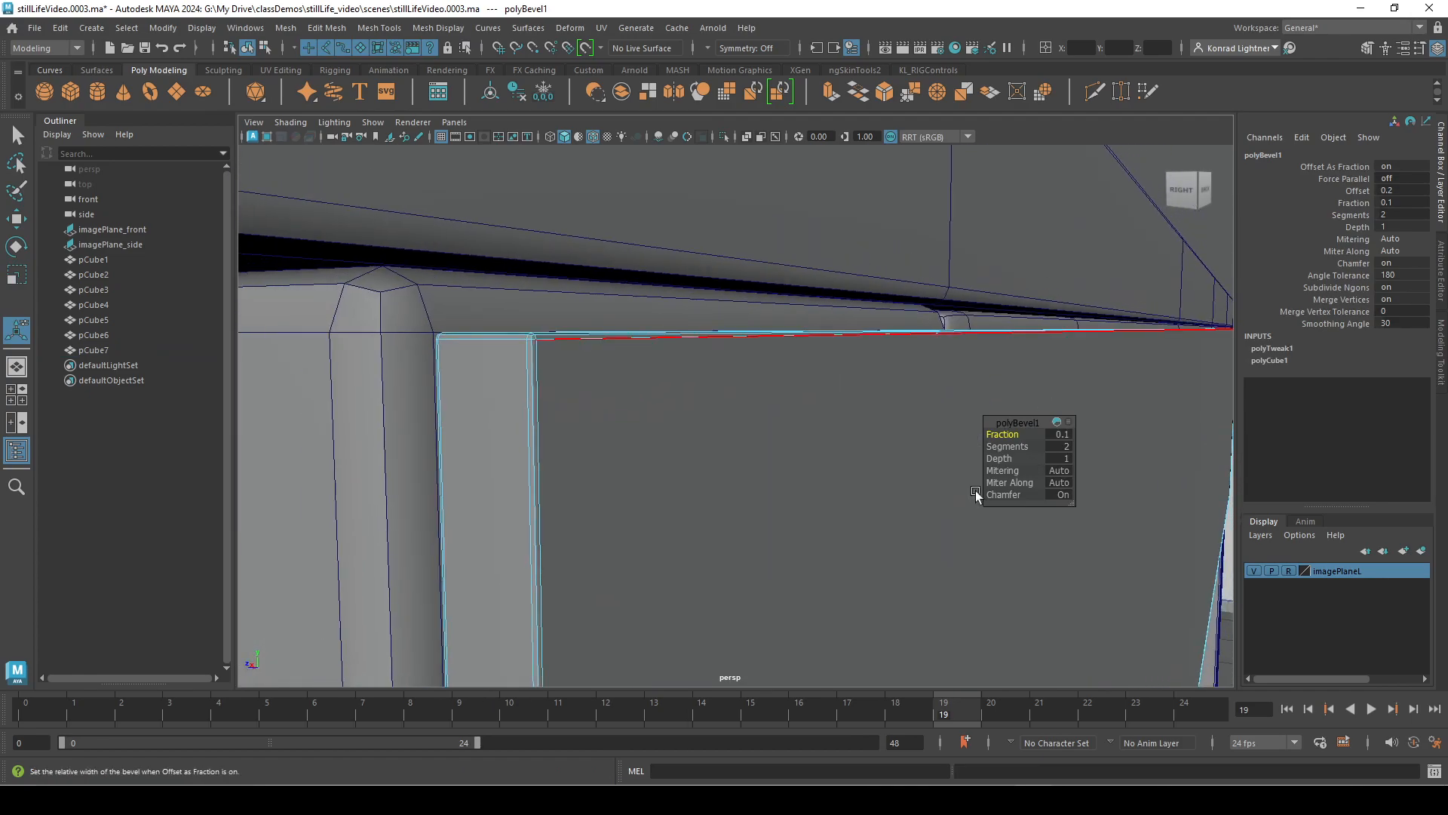
# Set the back panel's bevel fraction to 0.3, then return to object mode and clear the selection.
pyautogui.click(1066, 435)
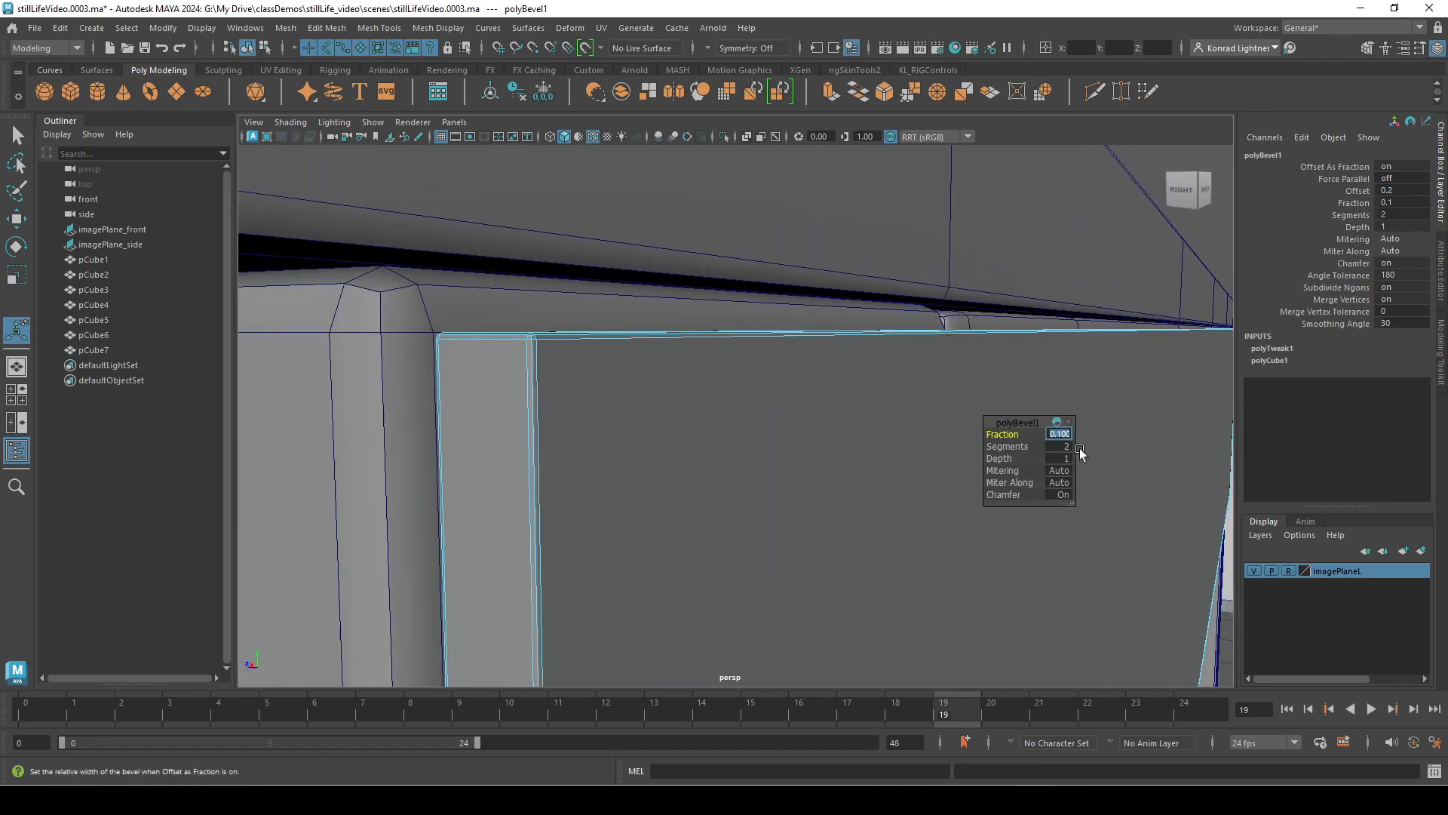
pyautogui.write('.2')
pyautogui.press('Return')
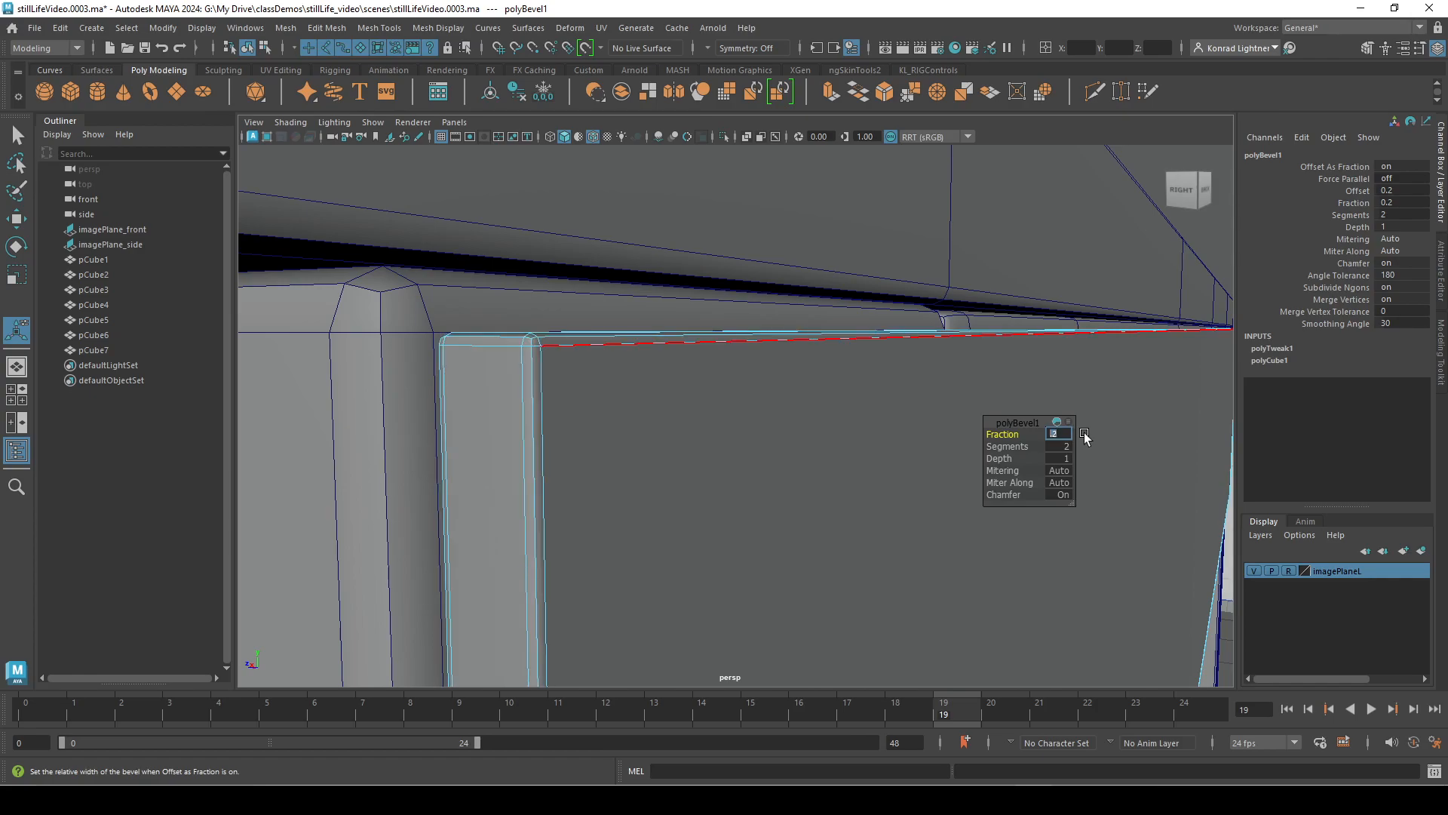
pyautogui.write('.3')
pyautogui.press('Return')
pyautogui.keyDown('alt'); pyautogui.moveTo(938, 510); pyautogui.dragTo(750, 477, button='right'); pyautogui.keyUp('alt')
pyautogui.moveTo(757, 353); pyautogui.dragTo(913, 329, button='right')
pyautogui.click(886, 318)
# Insert a vertical edge loop near the middle of the back panel and ready it for moving.
pyautogui.keyDown('alt'); pyautogui.moveTo(937, 457); pyautogui.dragTo(837, 468, button='right'); pyautogui.keyUp('alt')
pyautogui.keyDown('alt'); pyautogui.moveTo(837, 468); pyautogui.dragTo(733, 576); pyautogui.keyUp('alt')
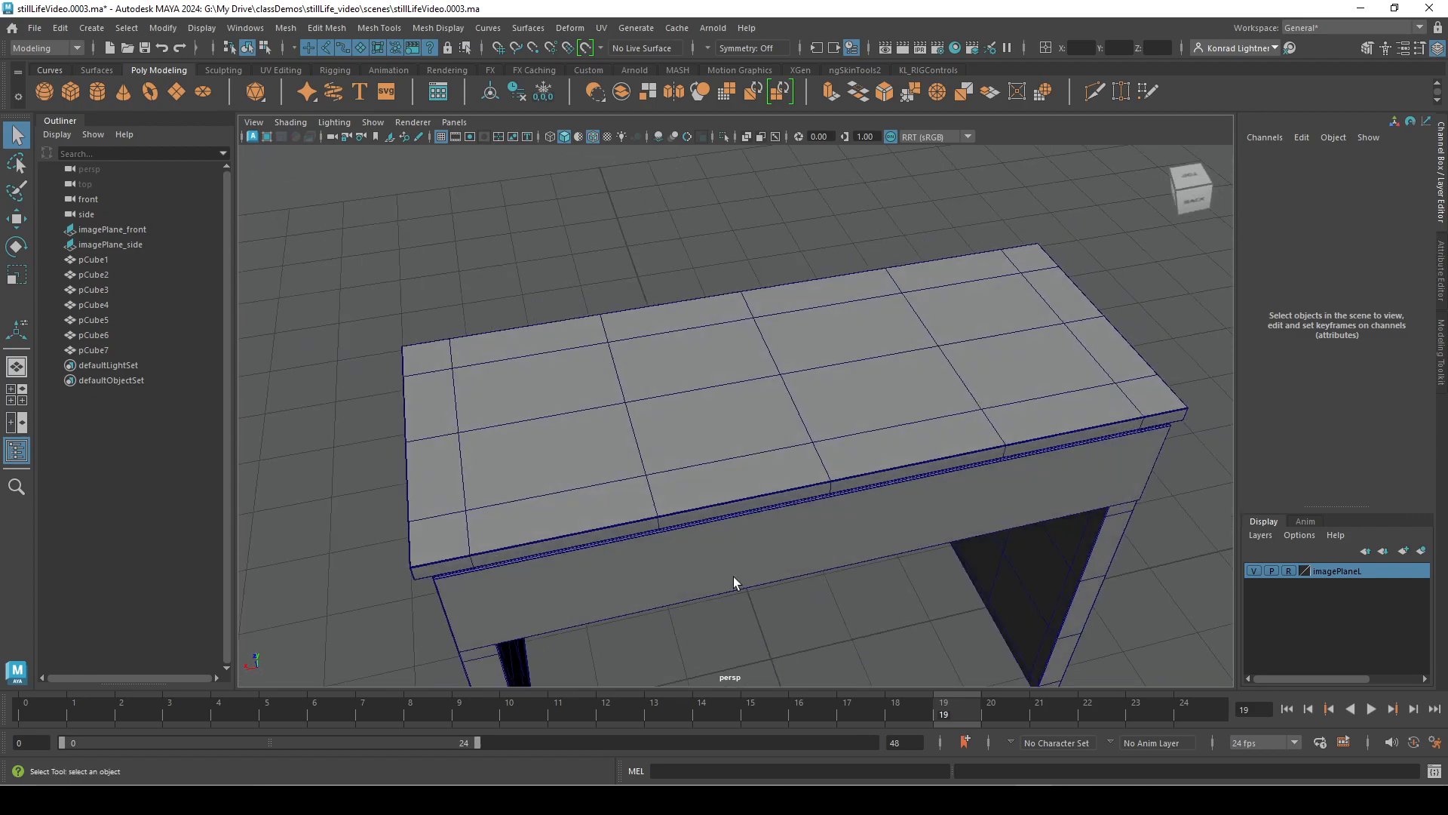
pyautogui.click(747, 585)
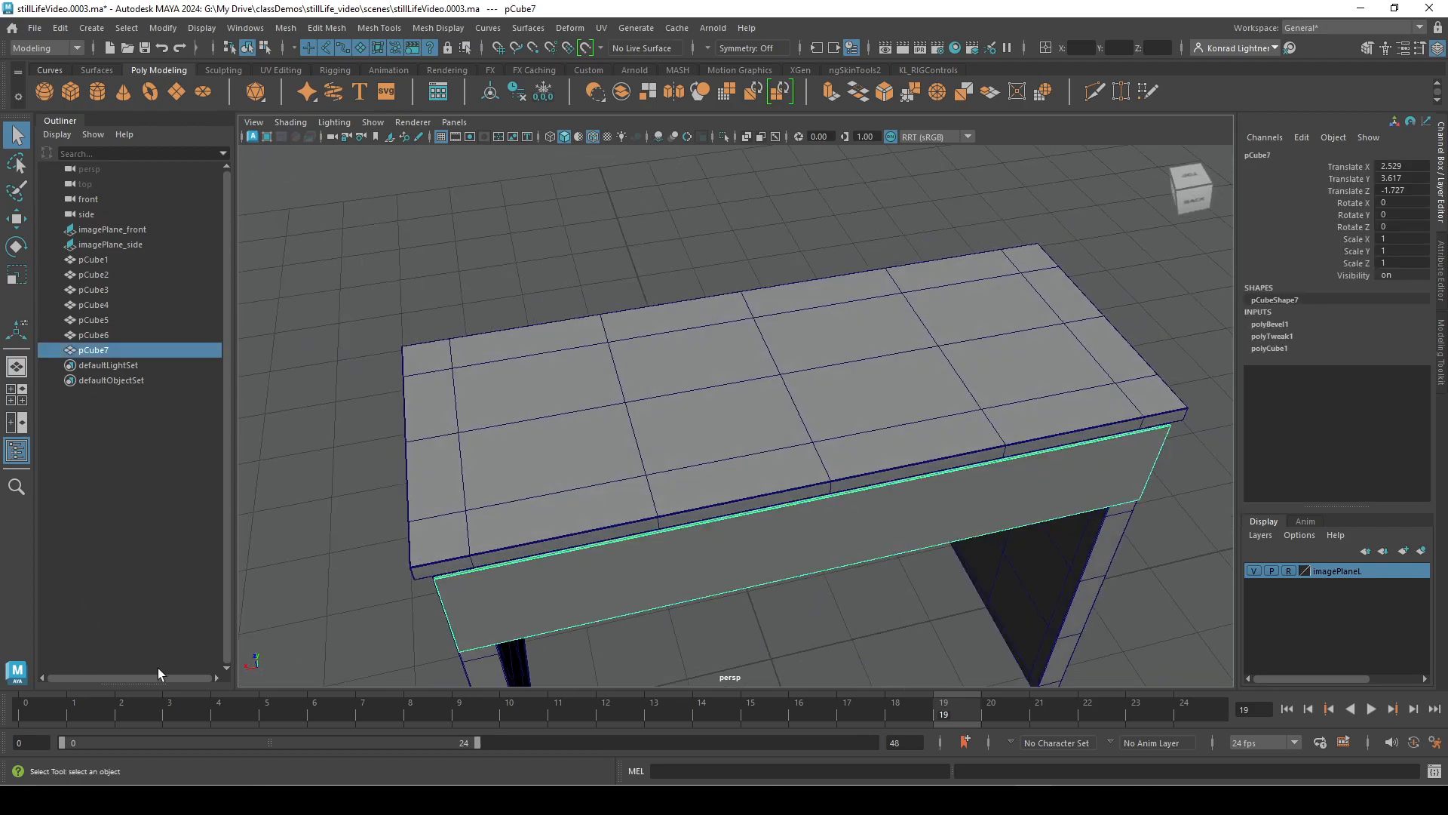
pyautogui.keyDown('alt'); pyautogui.moveTo(651, 579); pyautogui.dragTo(654, 533); pyautogui.keyUp('alt')
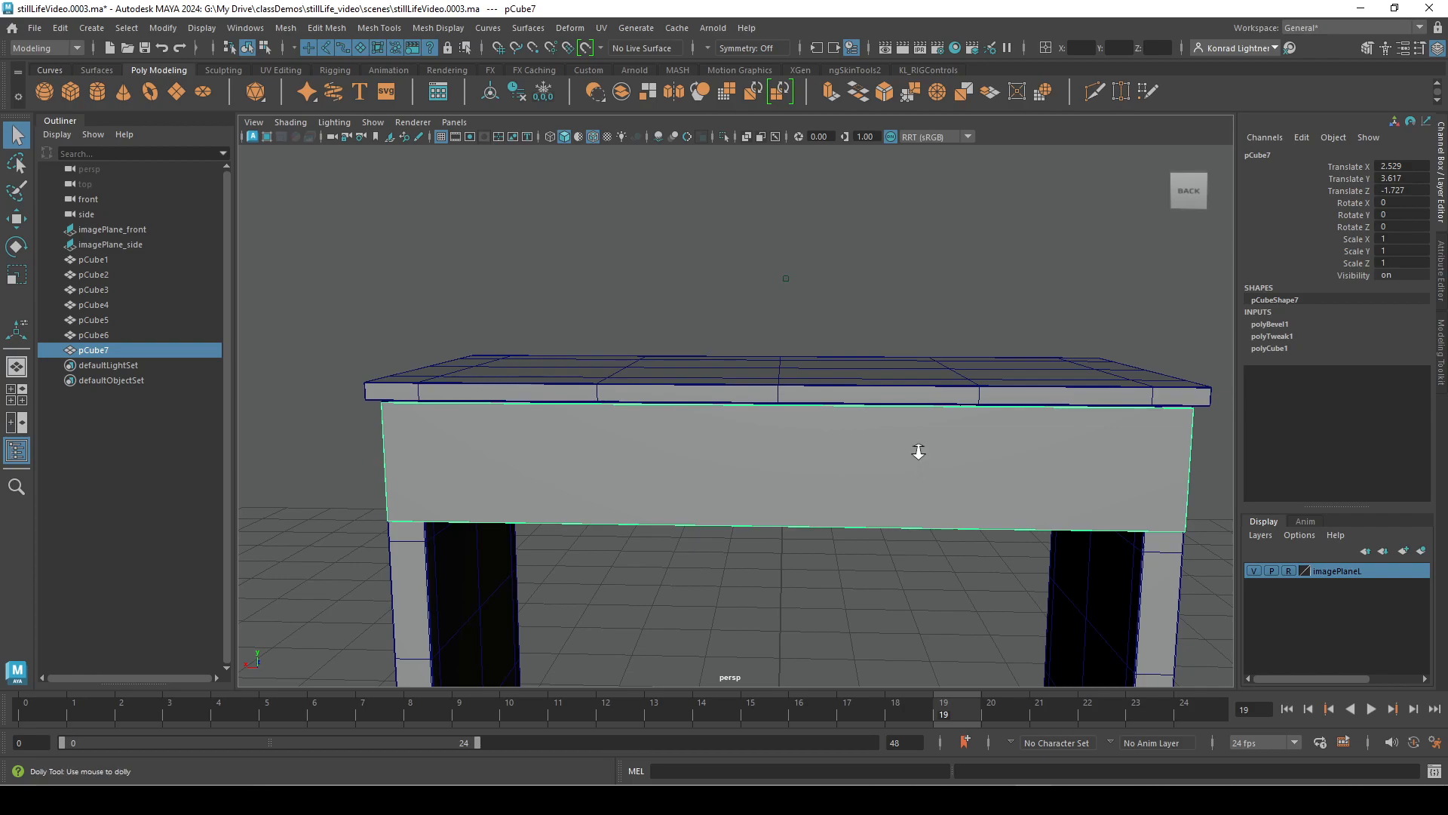
pyautogui.keyDown('alt'); pyautogui.moveTo(918, 456); pyautogui.dragTo(899, 448); pyautogui.keyUp('alt')
pyautogui.keyDown('shift'); pyautogui.moveTo(901, 353); pyautogui.dragTo(782, 383, button='right'); pyautogui.keyUp('shift')
pyautogui.moveTo(835, 413); pyautogui.dragTo(806, 424)
pyautogui.press('w')
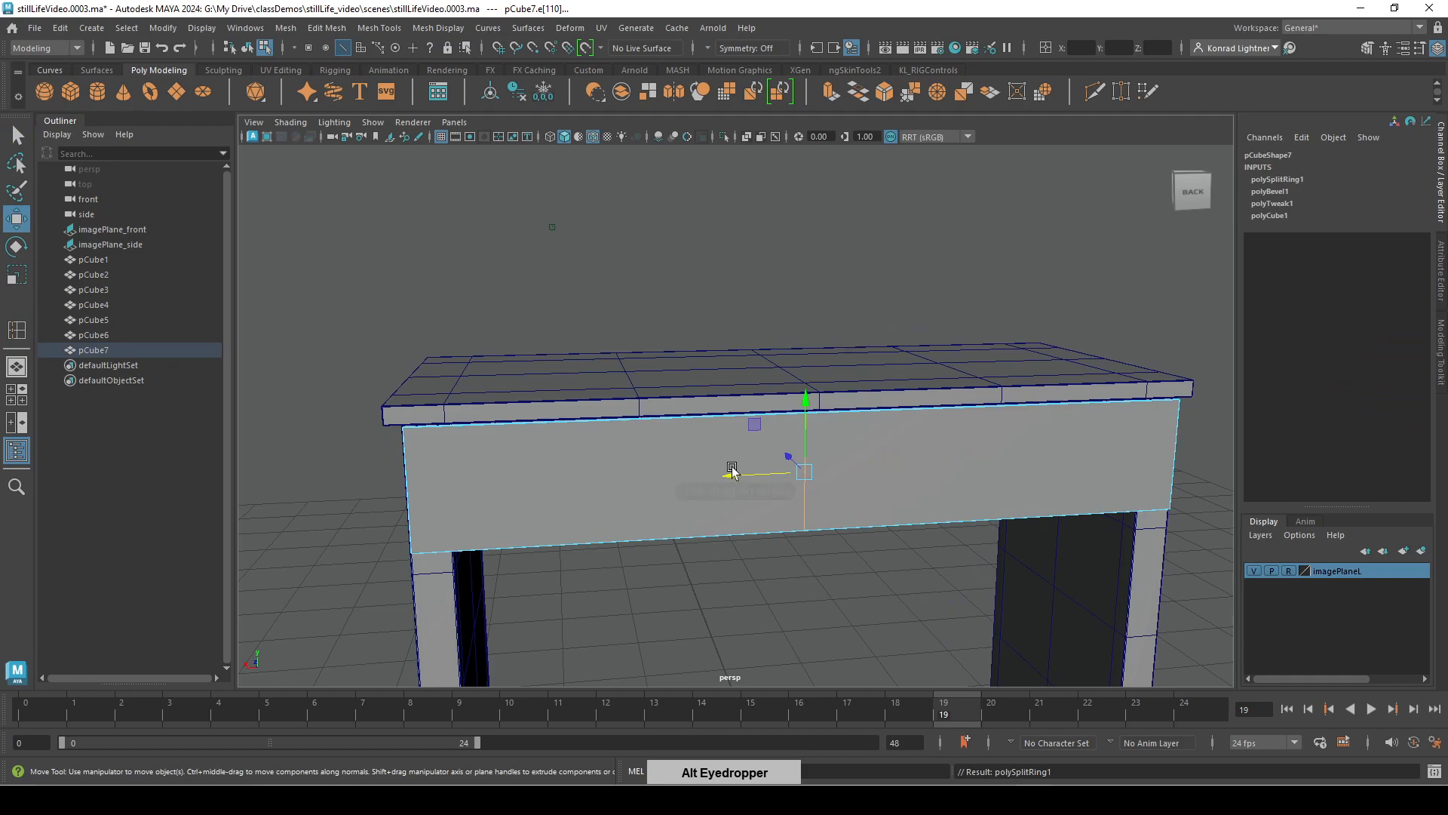
pyautogui.keyDown('alt'); pyautogui.moveTo(732, 474); pyautogui.dragTo(754, 487); pyautogui.keyUp('alt')
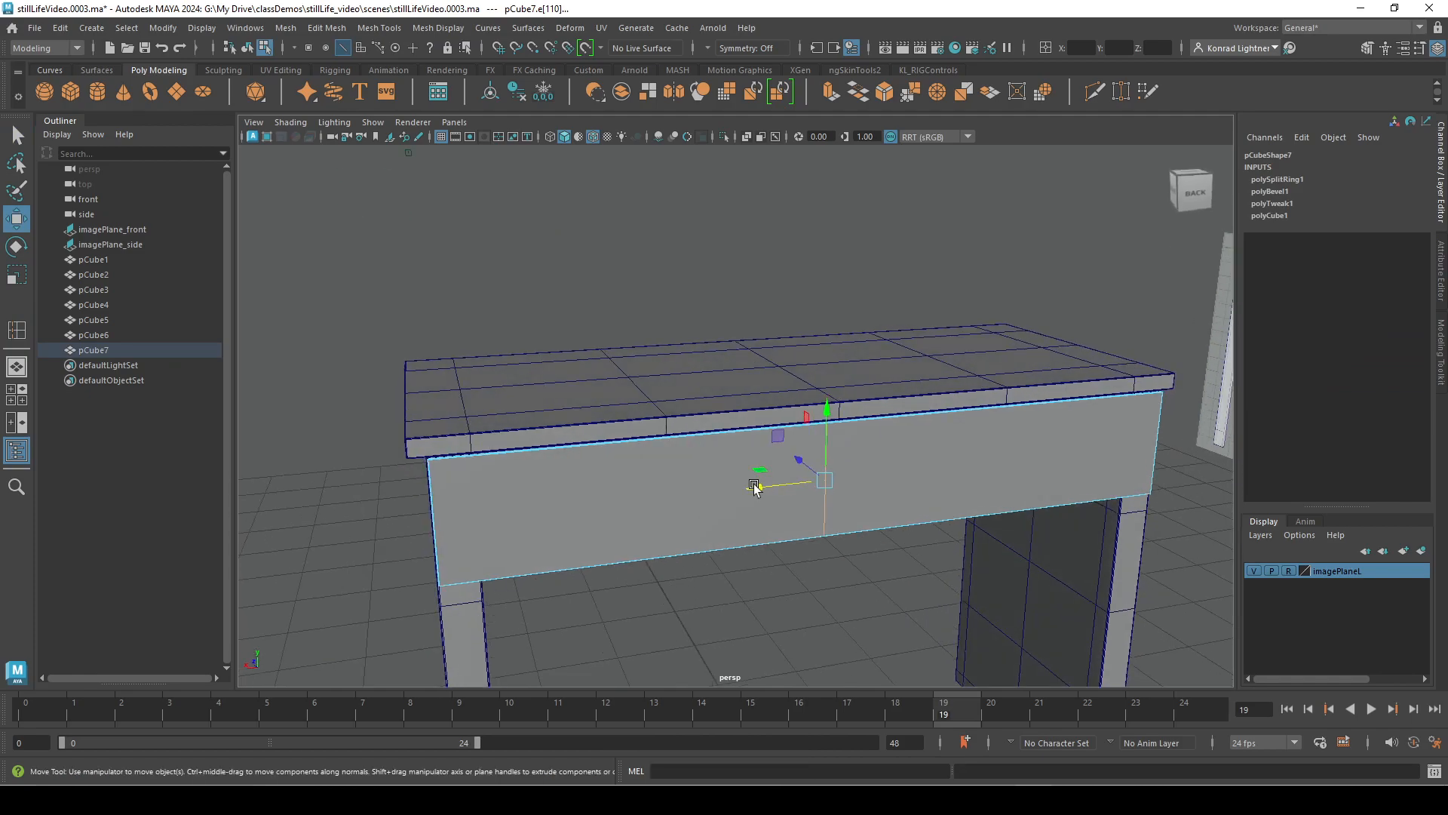
pyautogui.hotkey('alt', 'x')
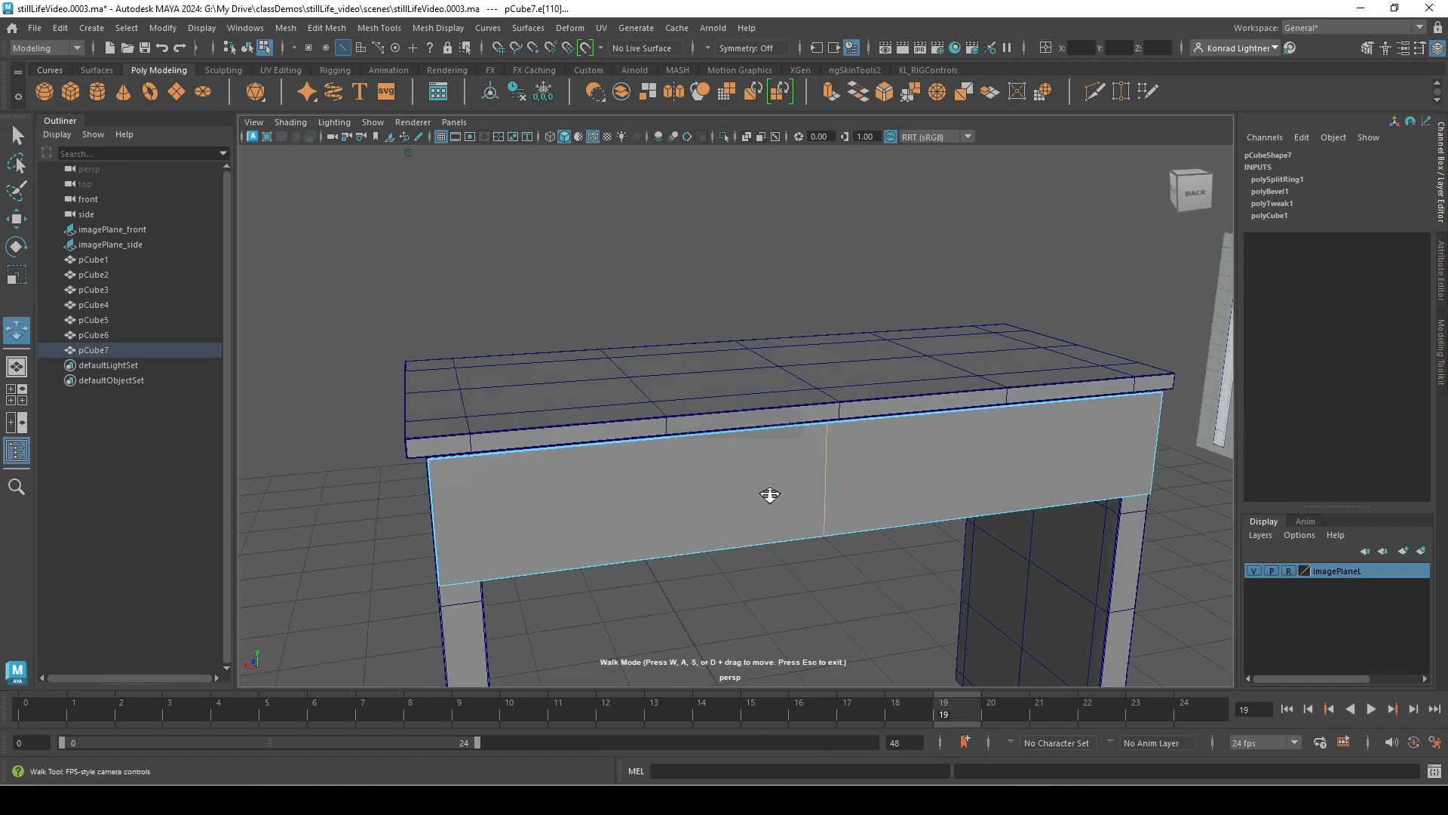
pyautogui.moveTo(773, 489); pyautogui.dragTo(836, 523)
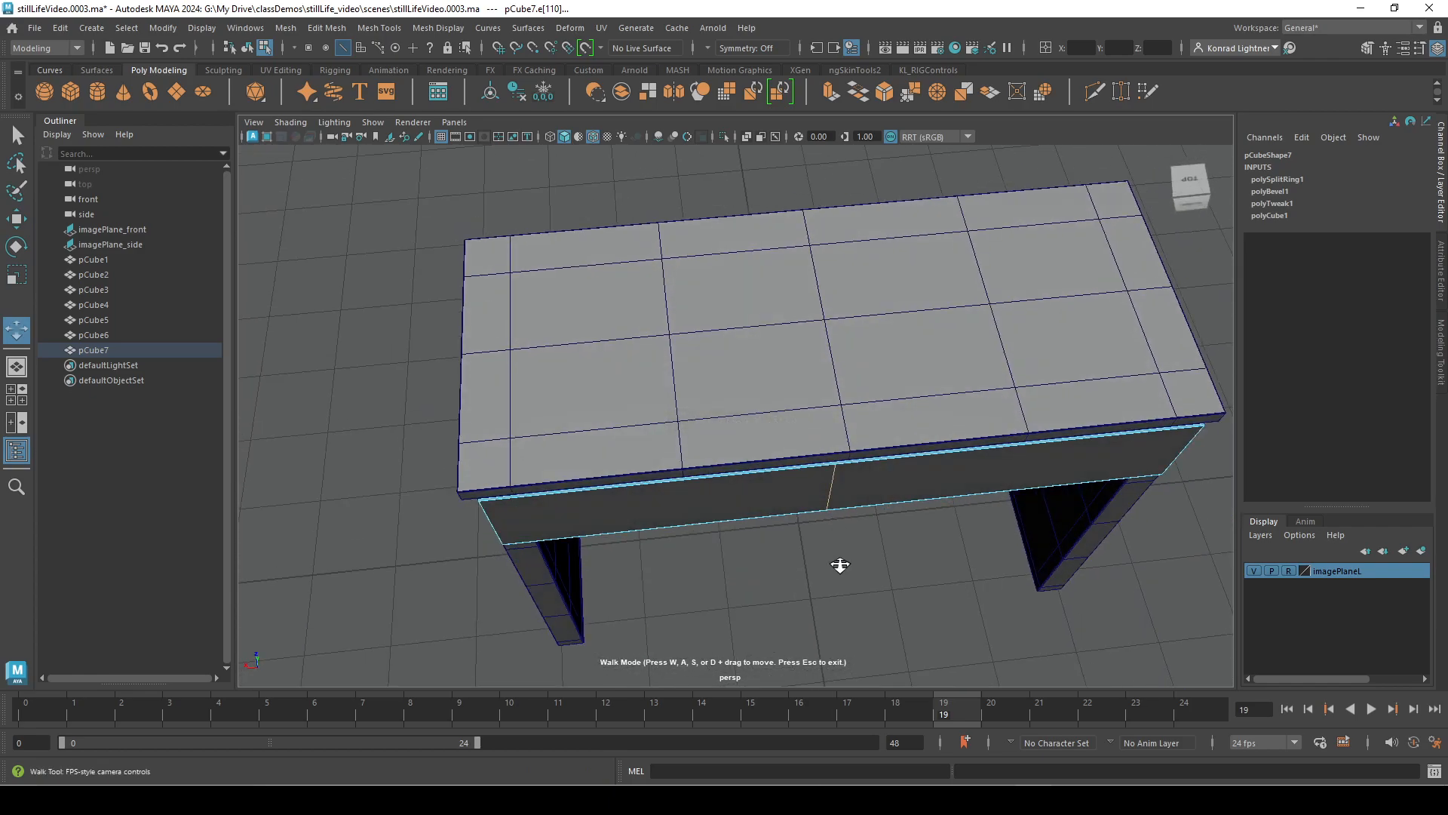
pyautogui.press('Escape')
# Snap the middle edge loop along X to the grid's centre line, then reselect the panel in object mode.
pyautogui.press('x')
pyautogui.moveTo(772, 503); pyautogui.dragTo(863, 426)
pyautogui.keyDown('alt'); pyautogui.moveTo(837, 366); pyautogui.dragTo(973, 491); pyautogui.keyUp('alt')
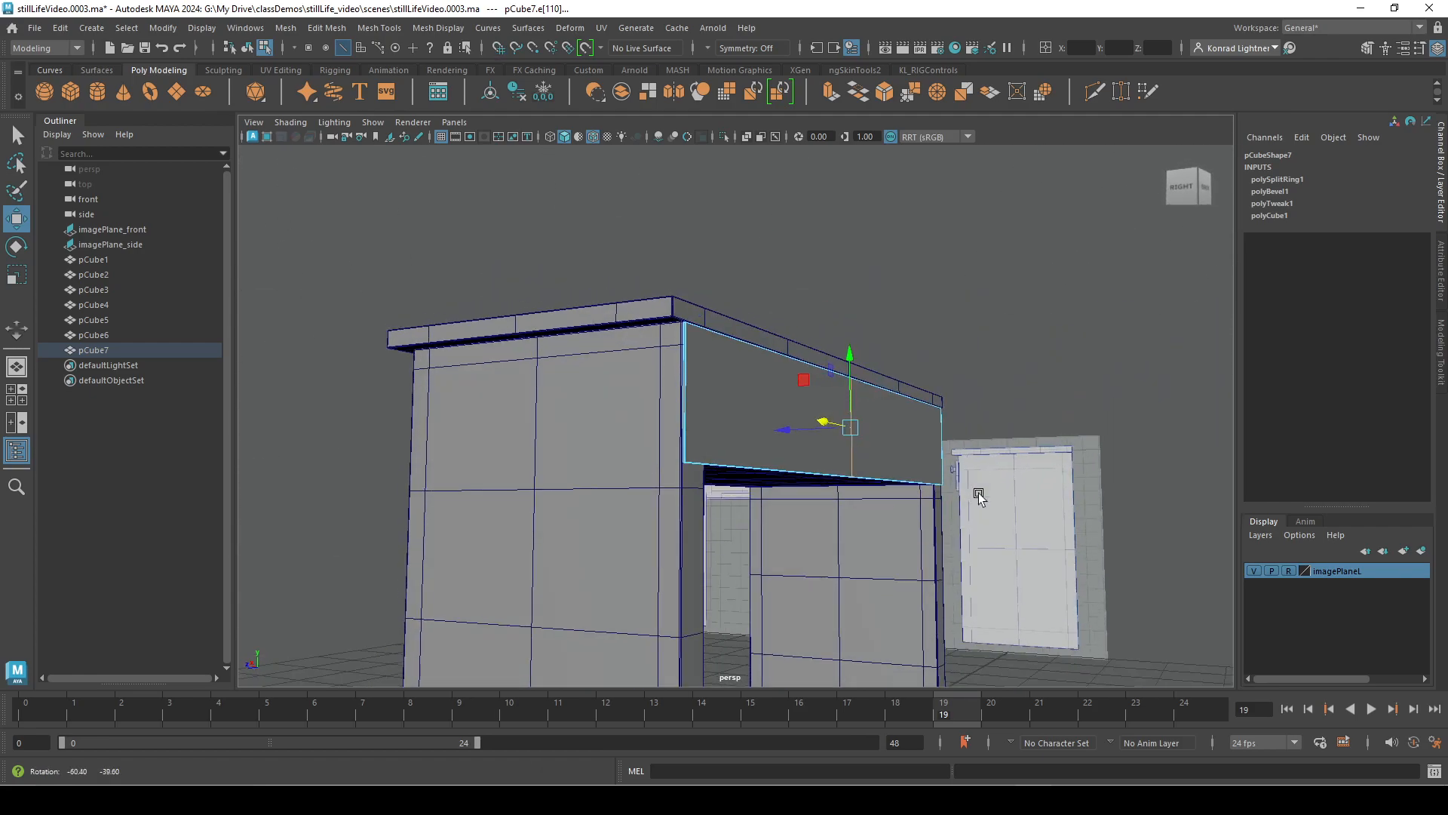
pyautogui.click(955, 279)
pyautogui.keyDown('alt'); pyautogui.moveTo(1038, 423); pyautogui.dragTo(718, 511); pyautogui.keyUp('alt')
pyautogui.click(780, 455)
pyautogui.keyDown('alt'); pyautogui.moveTo(780, 454); pyautogui.dragTo(839, 522); pyautogui.keyUp('alt')
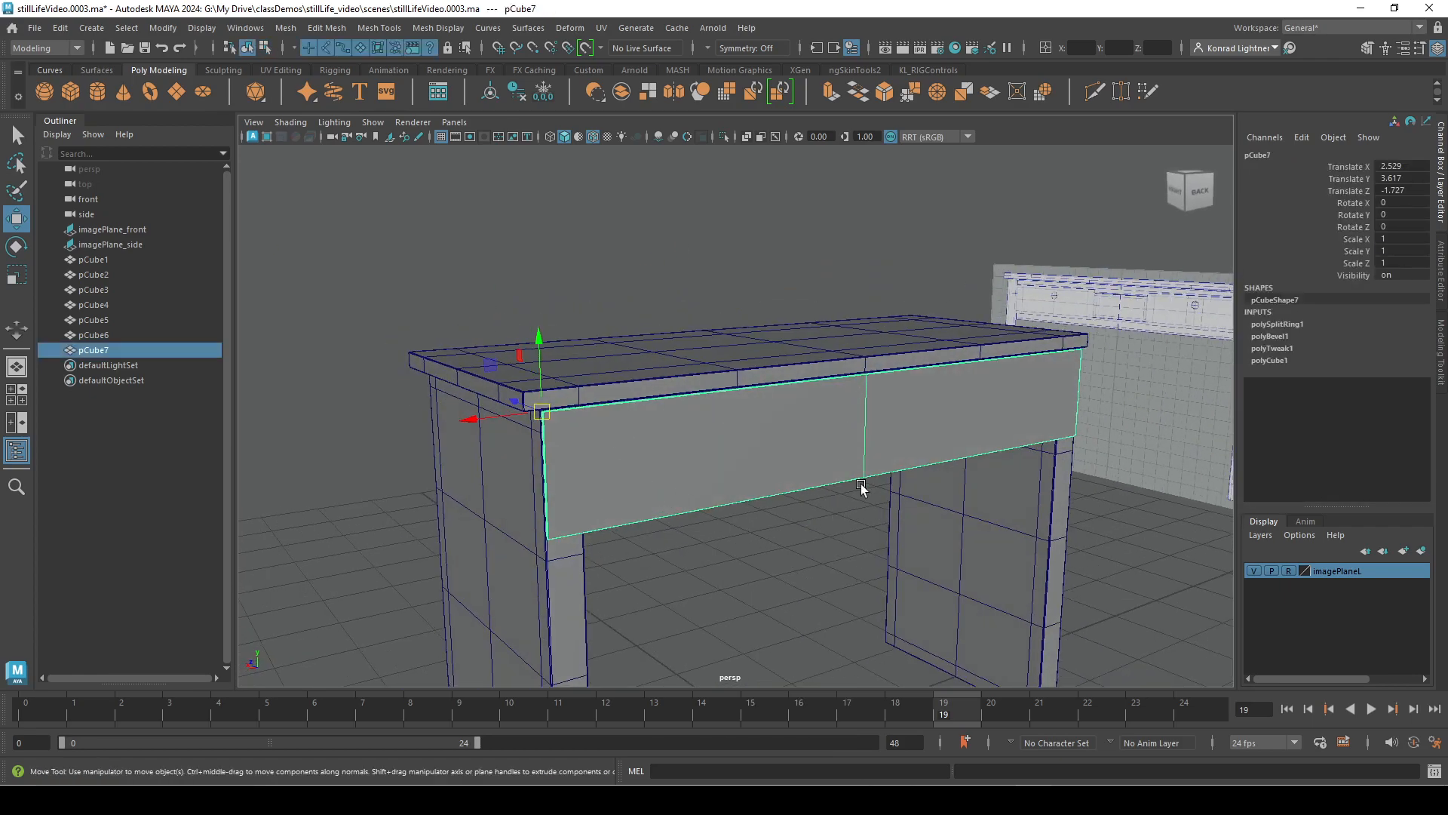
# Try inserting a vertical edge loop in the panel in line with the leg's inner edge, then undo it.
pyautogui.keyDown('alt'); pyautogui.moveTo(612, 559); pyautogui.dragTo(741, 531, button='middle'); pyautogui.keyUp('alt')
pyautogui.keyDown('alt'); pyautogui.moveTo(742, 531); pyautogui.dragTo(831, 535, button='right'); pyautogui.keyUp('alt')
pyautogui.keyDown('alt'); pyautogui.moveTo(831, 535); pyautogui.dragTo(729, 545); pyautogui.keyUp('alt')
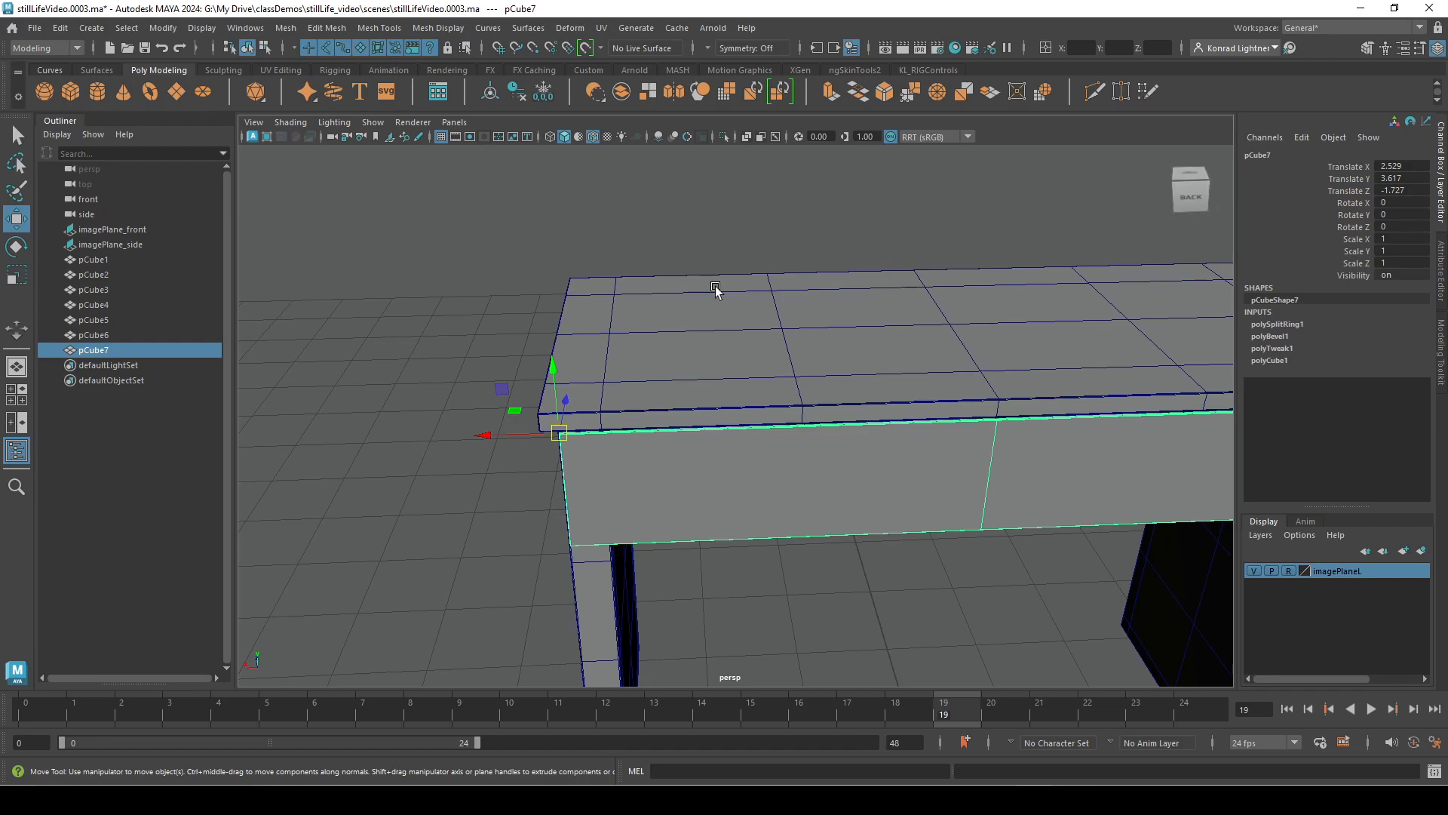
pyautogui.keyDown('alt'); pyautogui.moveTo(672, 519); pyautogui.dragTo(667, 379); pyautogui.keyUp('alt')
pyautogui.keyDown('alt'); pyautogui.moveTo(630, 352); pyautogui.dragTo(746, 378, button='right'); pyautogui.keyUp('alt')
pyautogui.click(643, 420)
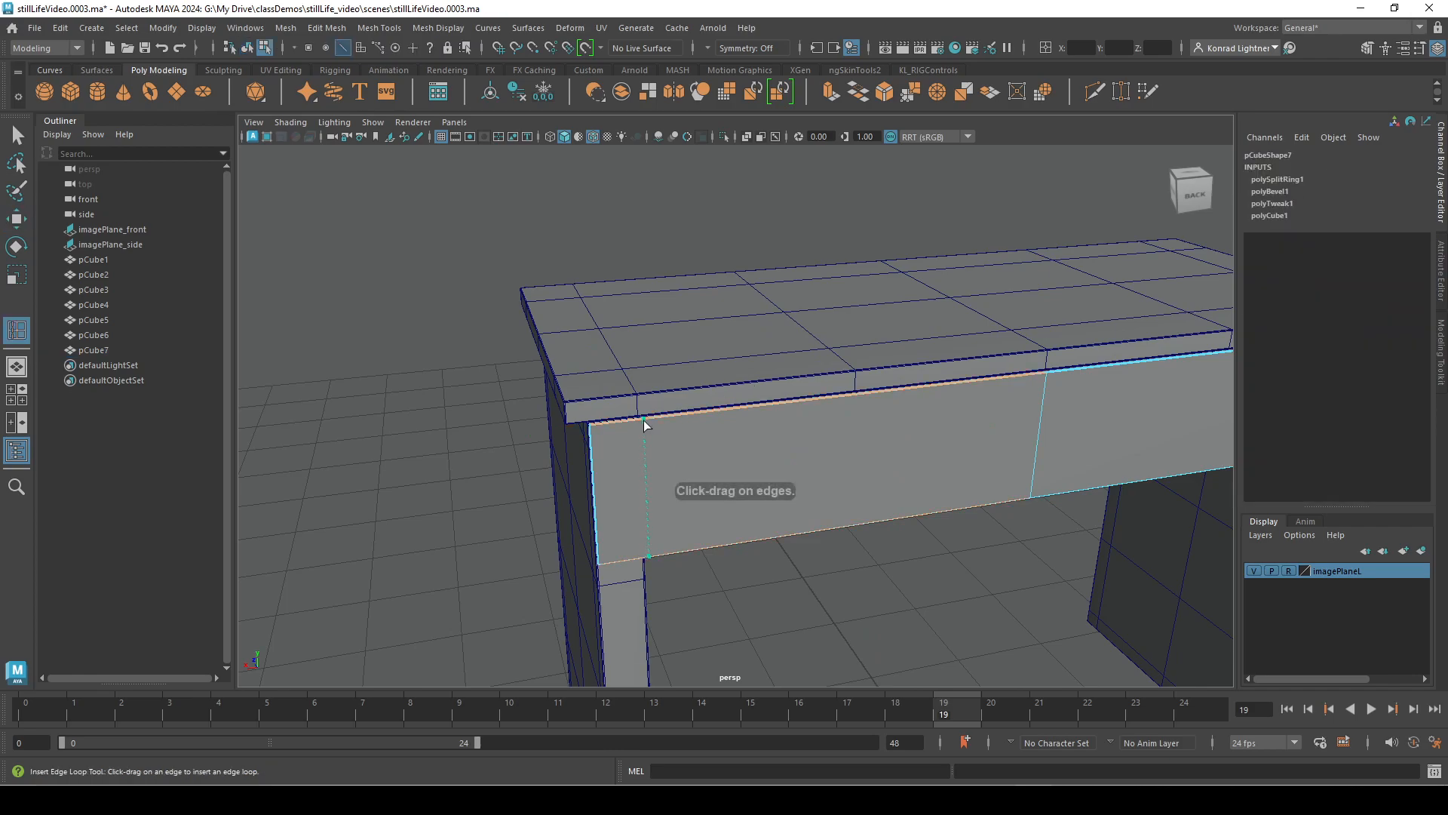
pyautogui.moveTo(637, 423); pyautogui.dragTo(857, 396)
pyautogui.hotkey('ctrl', 'z')
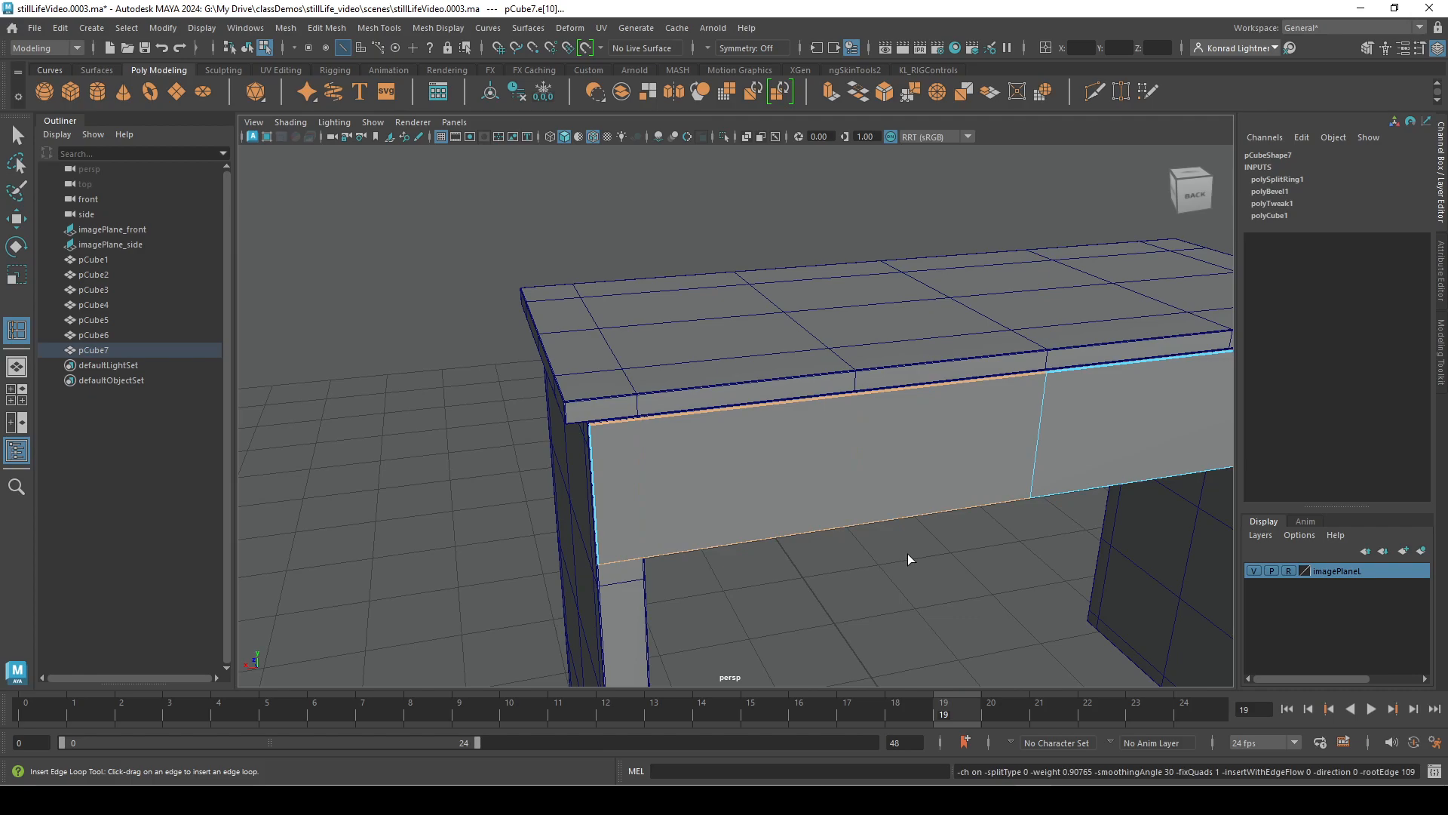
# Try inserting the leg-side edge loop with Object X symmetry, then undo it and return the panel to object mode.
pyautogui.click(721, 48)
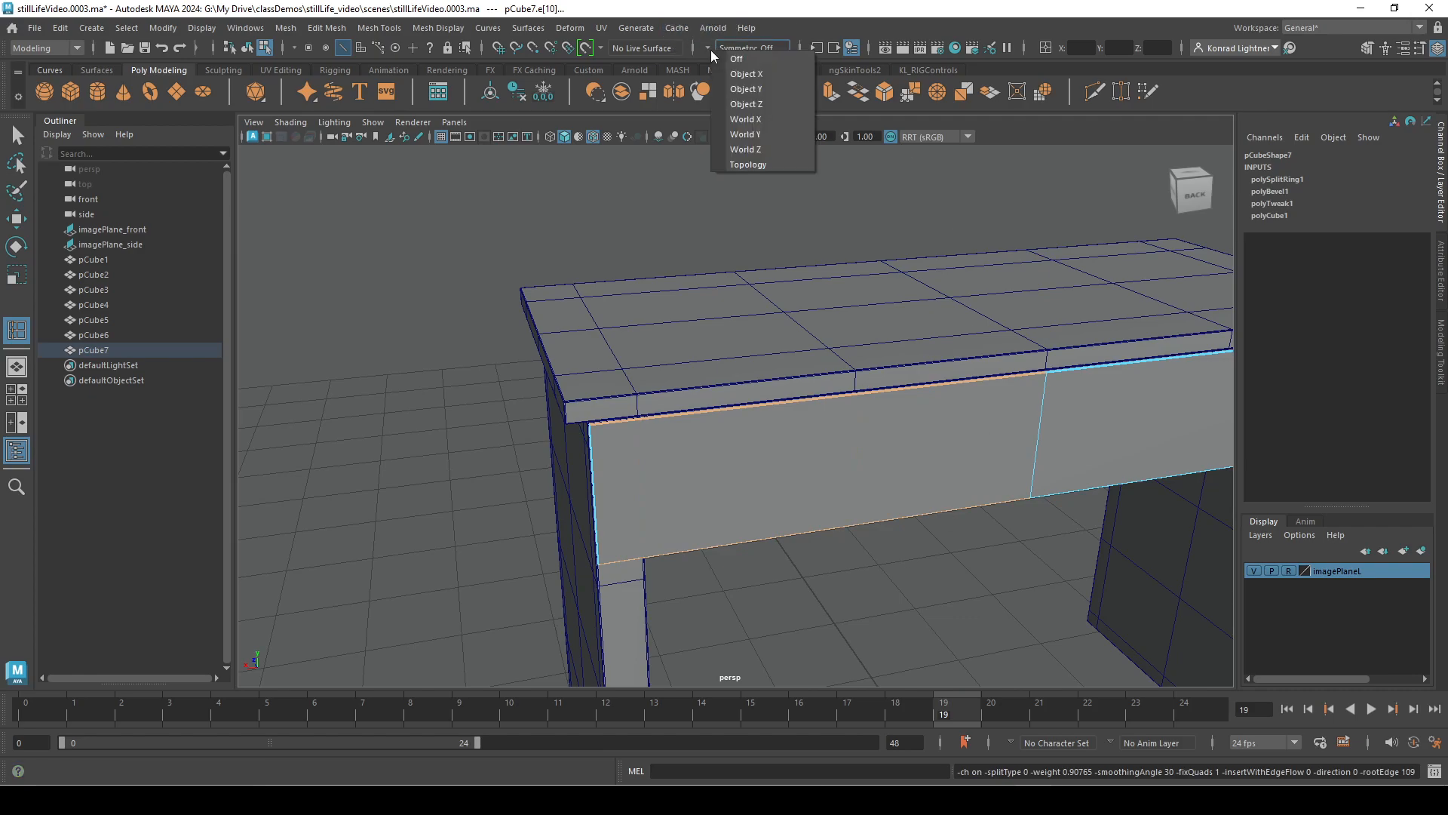
pyautogui.click(746, 74)
pyautogui.scroll(-2, 809, 460)
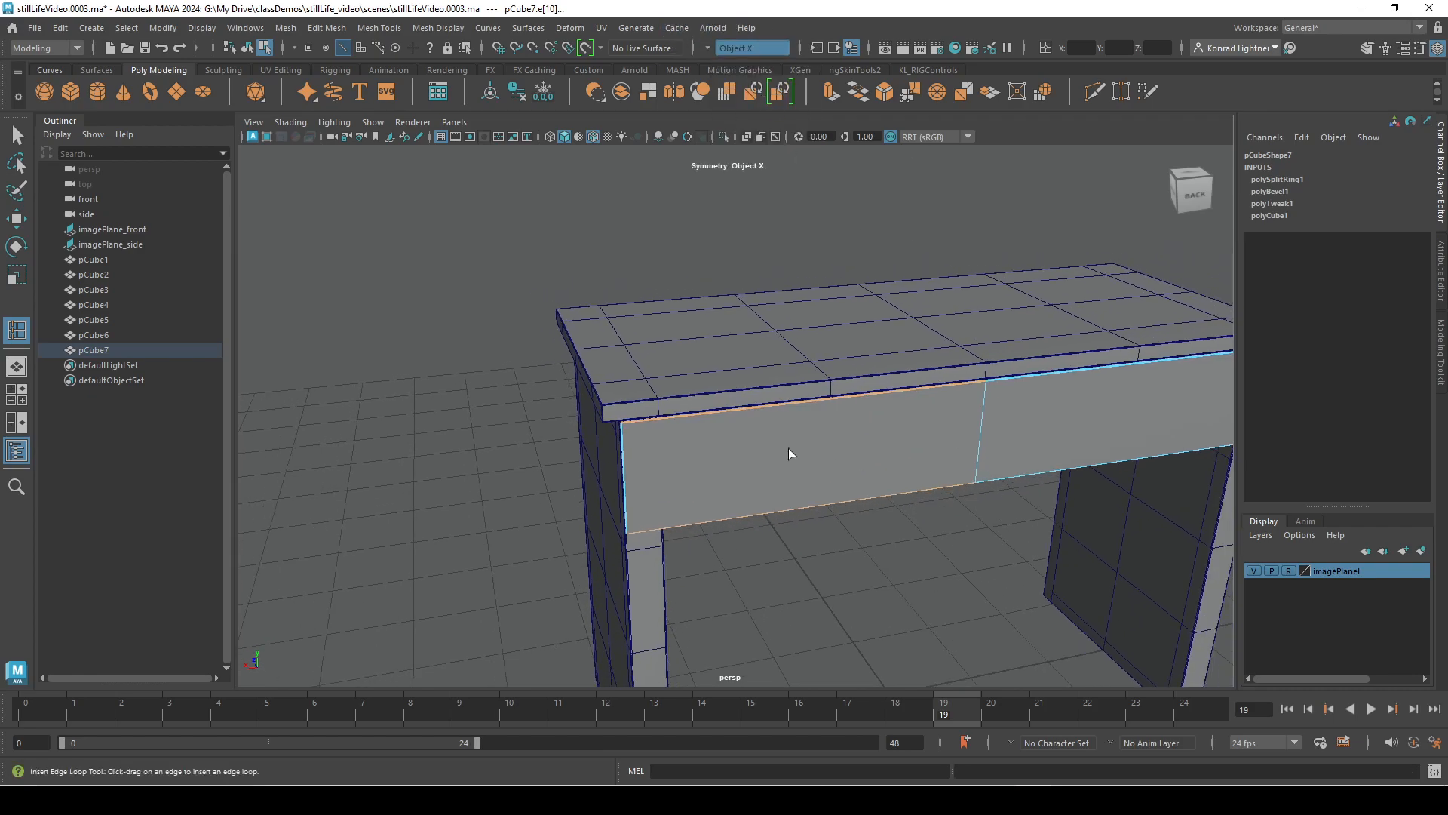
pyautogui.hotkey('ctrl', 'z')
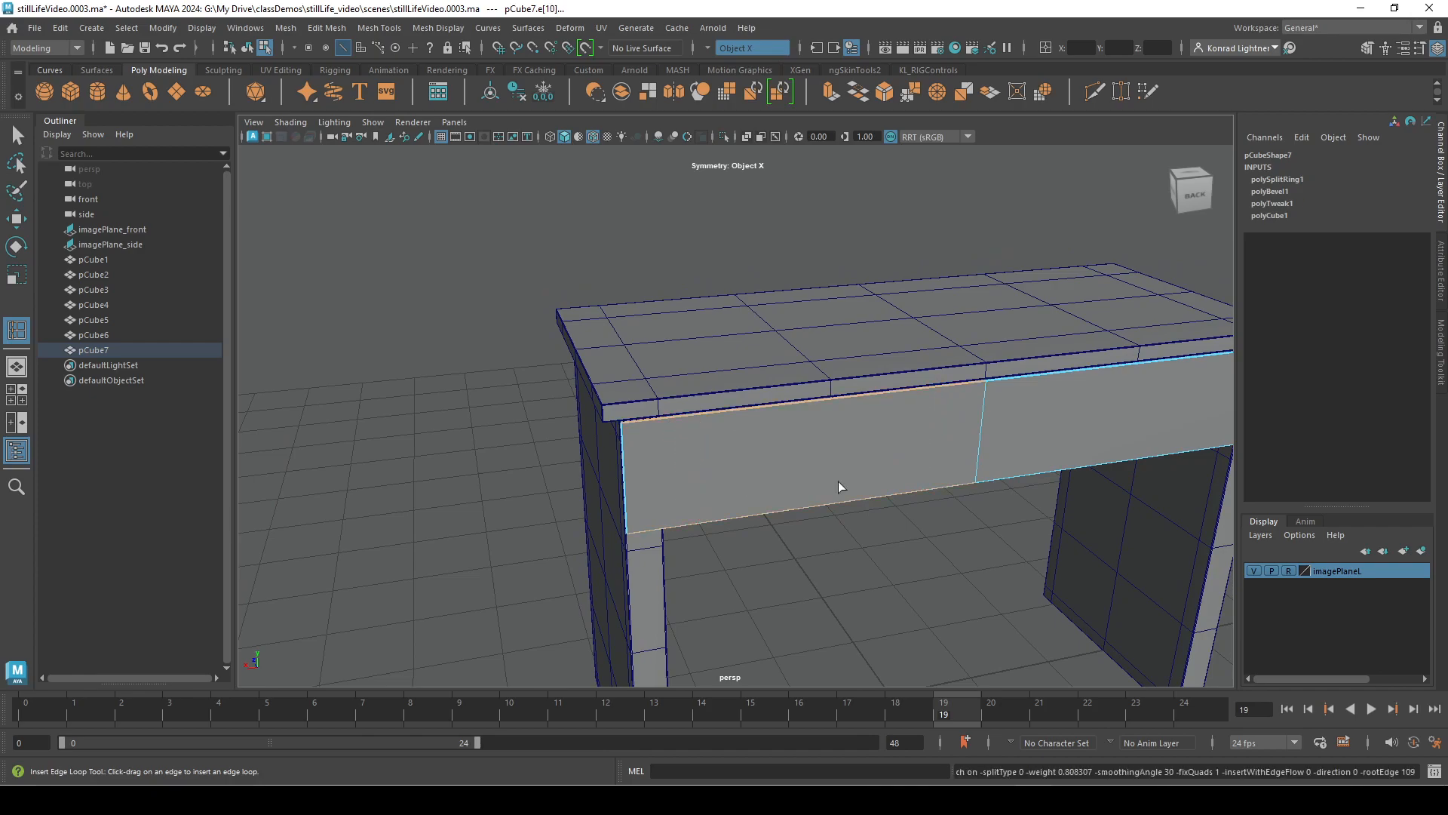
pyautogui.press('w')
pyautogui.moveTo(824, 433); pyautogui.dragTo(906, 335, button='right')
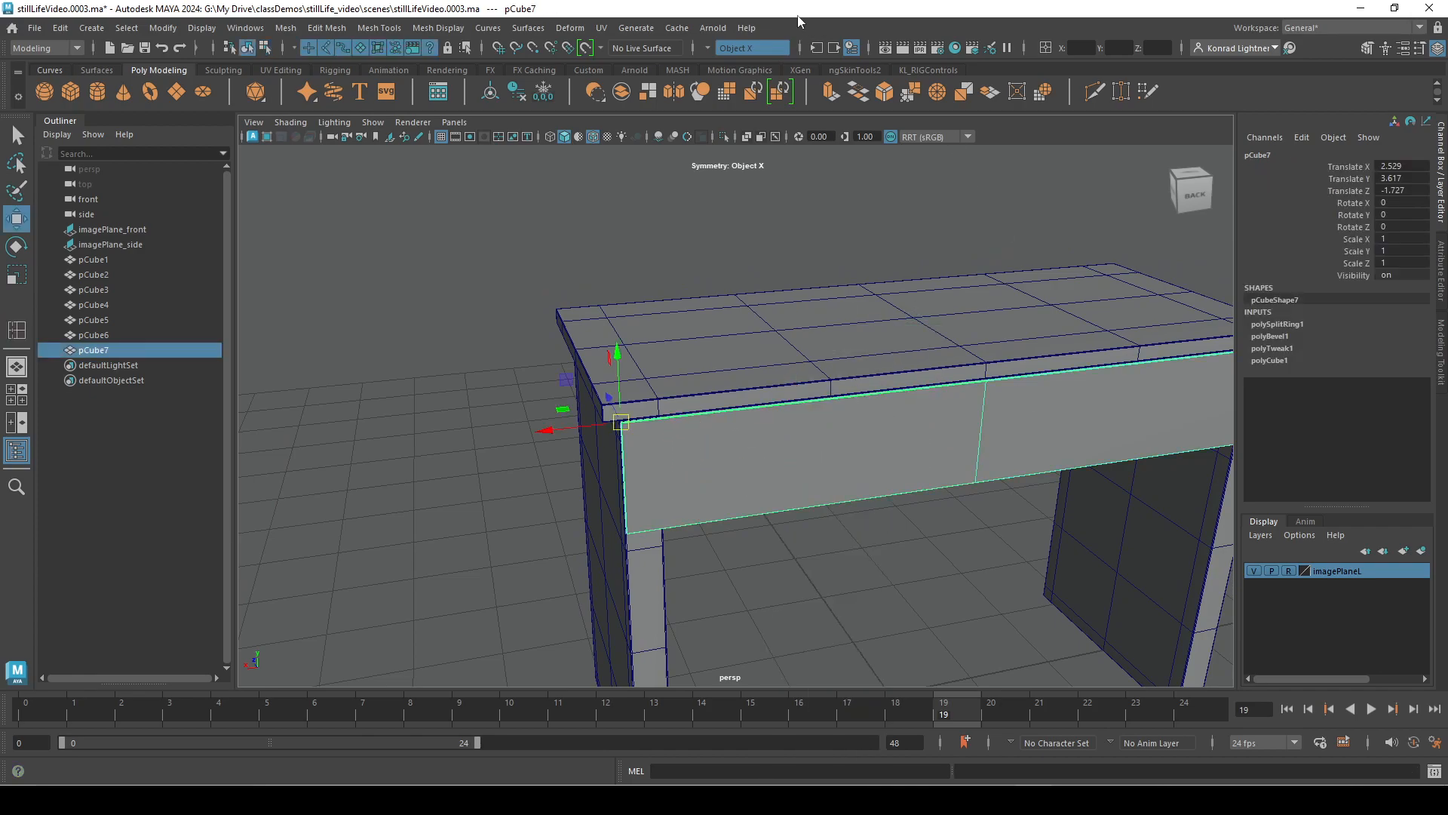
# Set symmetry to World X and insert mirrored vertical edge loops in the panel in line with the legs' inner edges.
pyautogui.click(718, 49)
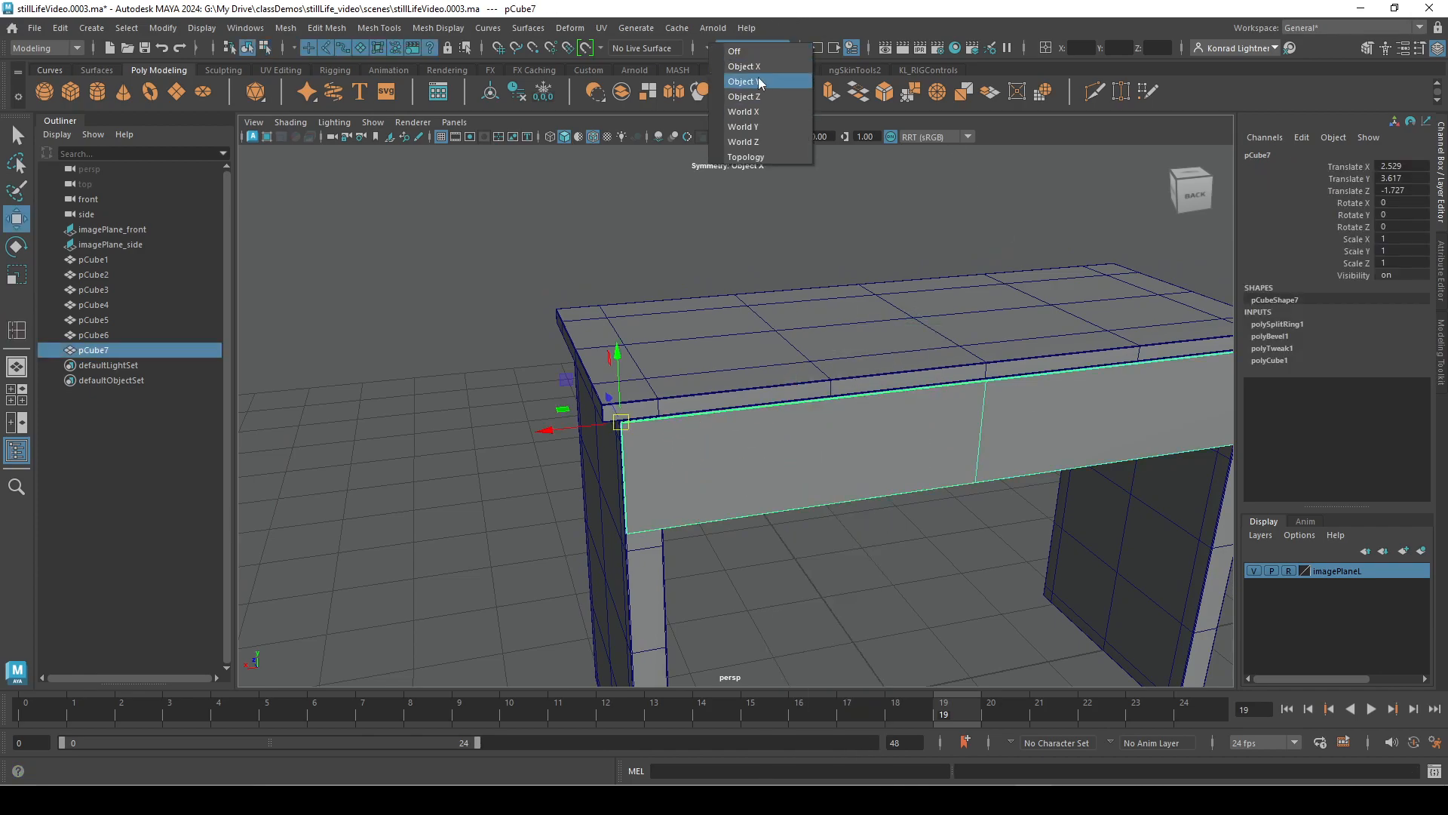
pyautogui.click(758, 111)
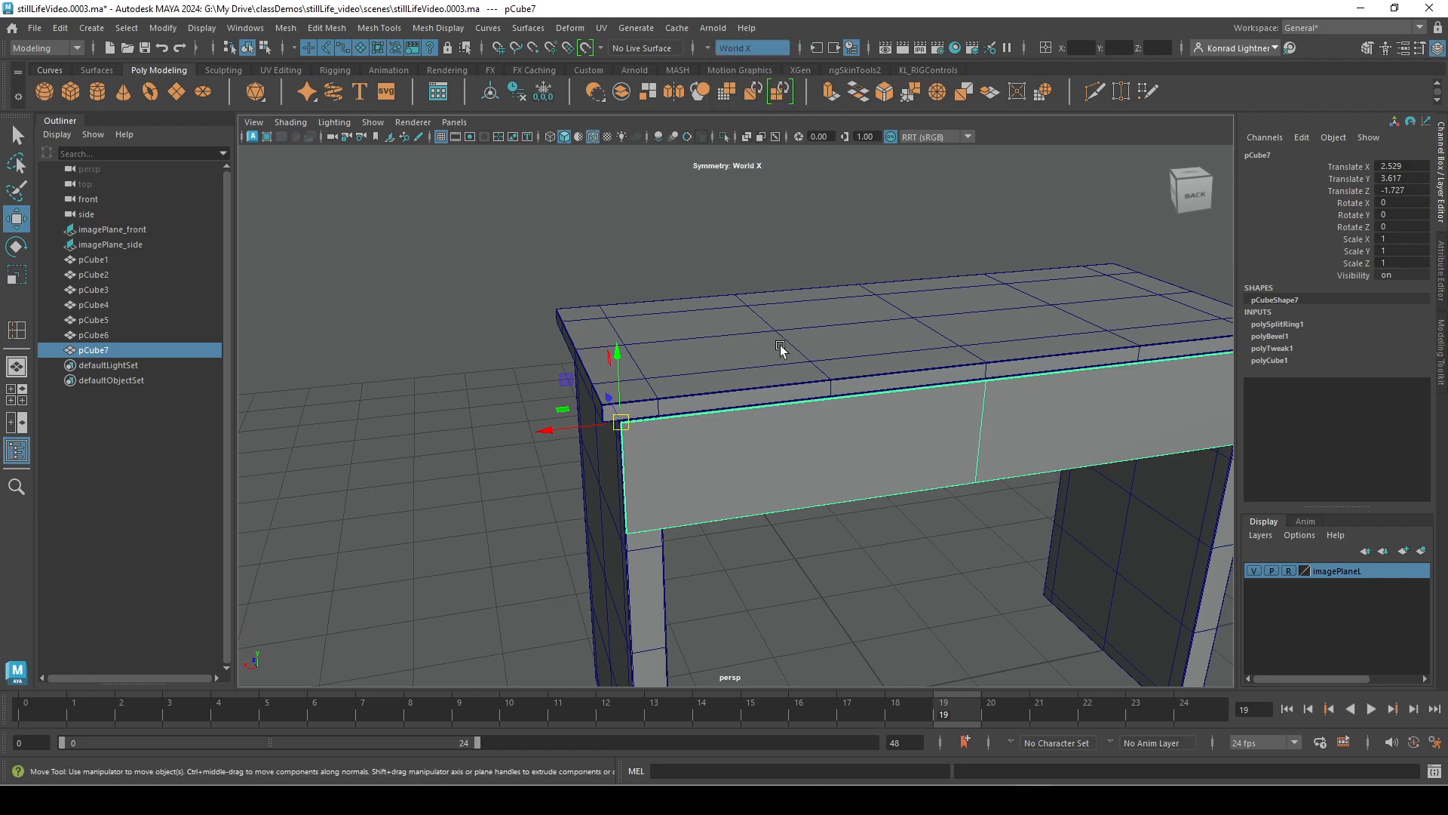
pyautogui.keyDown('shift'); pyautogui.moveTo(921, 353); pyautogui.dragTo(850, 391, button='right'); pyautogui.keyUp('shift')
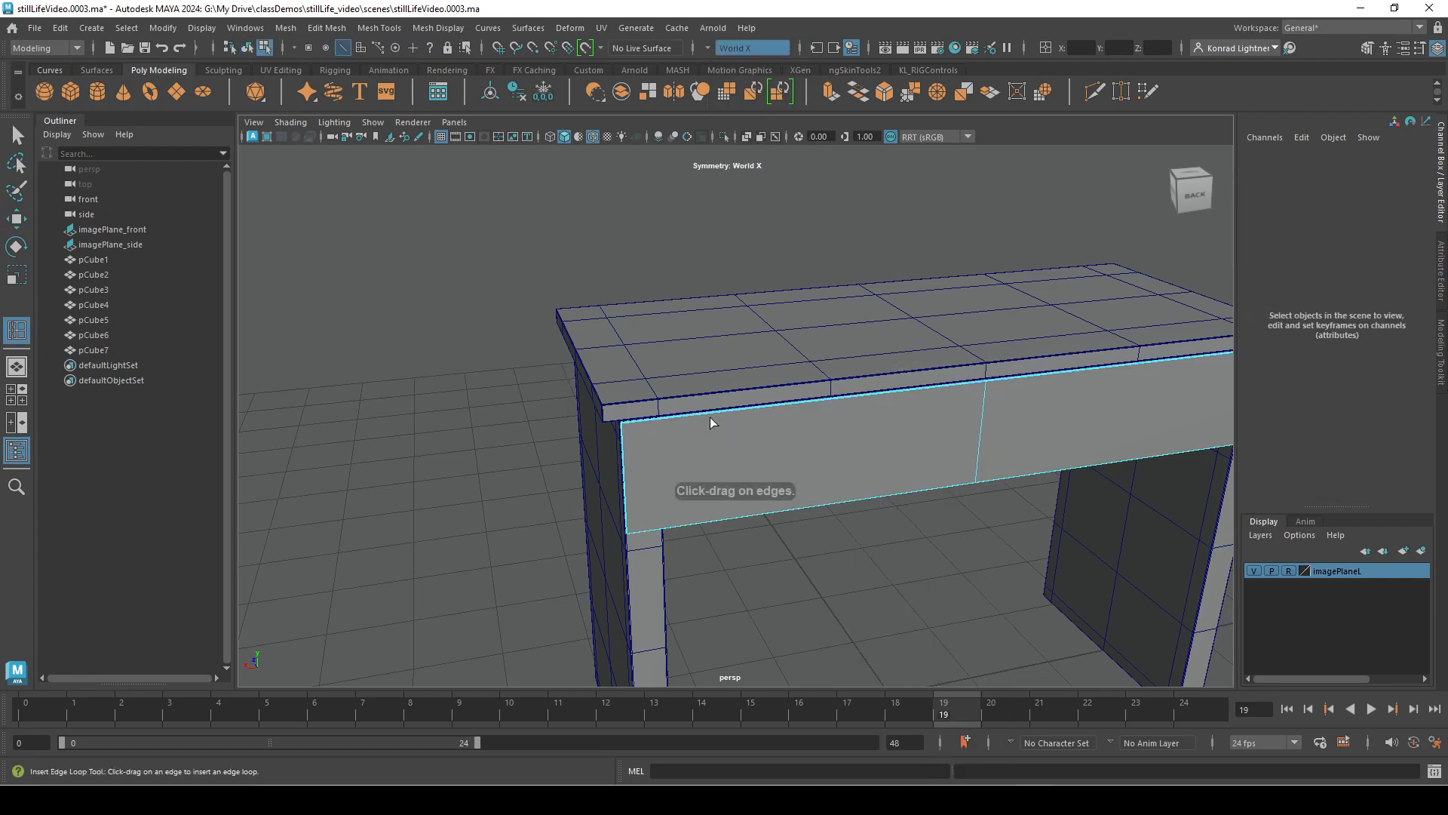
pyautogui.click(666, 430)
pyautogui.scroll(-5, 799, 483)
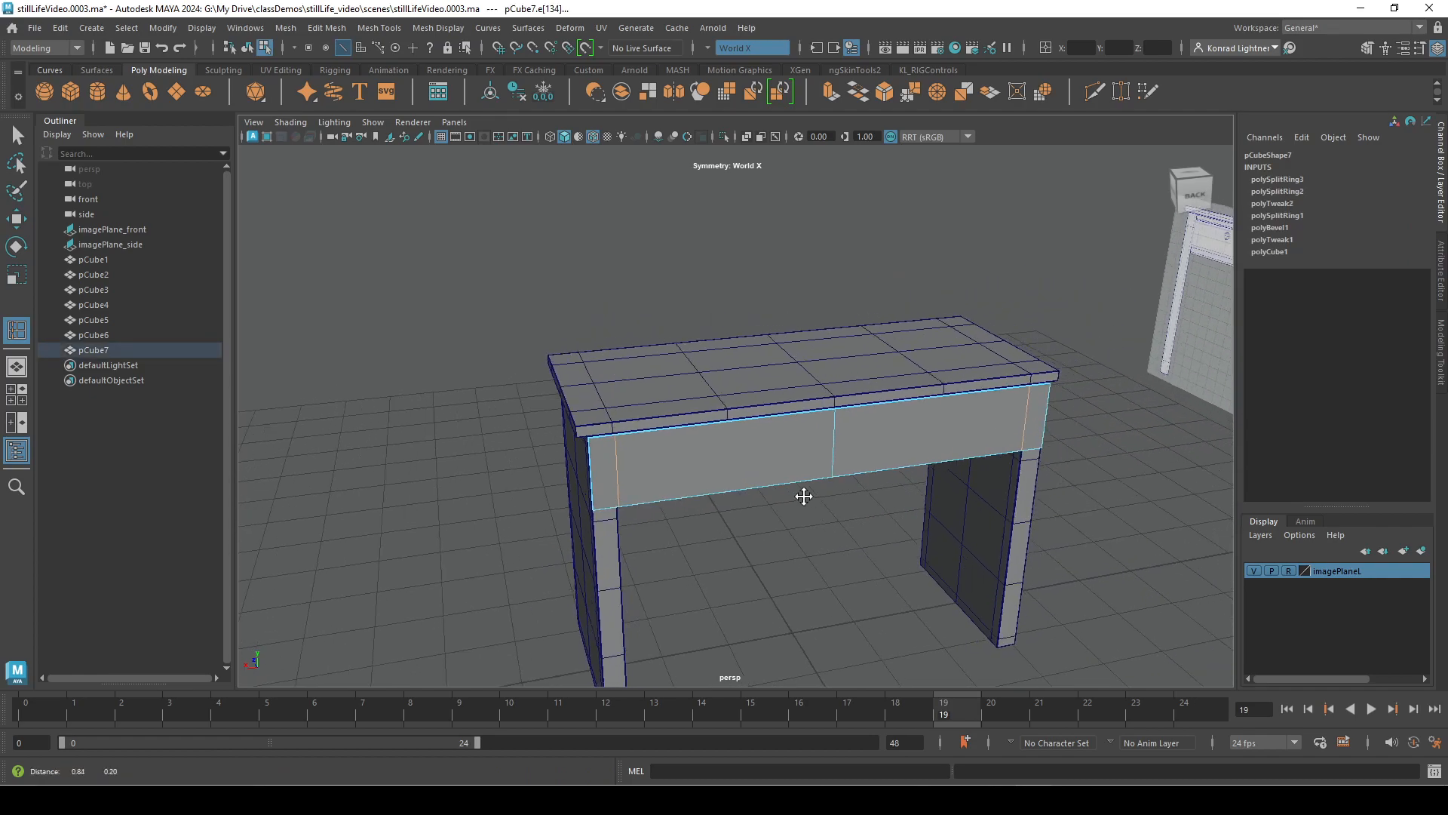
# Add further supporting edge loops to the back panel, return it to object mode and enable its smooth mesh preview.
pyautogui.click(709, 432)
pyautogui.keyDown('alt'); pyautogui.moveTo(682, 504); pyautogui.dragTo(702, 445); pyautogui.keyUp('alt')
pyautogui.press('w')
pyautogui.moveTo(782, 466); pyautogui.dragTo(858, 332, button='right')
pyautogui.keyDown('alt'); pyautogui.moveTo(634, 468); pyautogui.dragTo(985, 529, button='right'); pyautogui.keyUp('alt')
pyautogui.press('3')
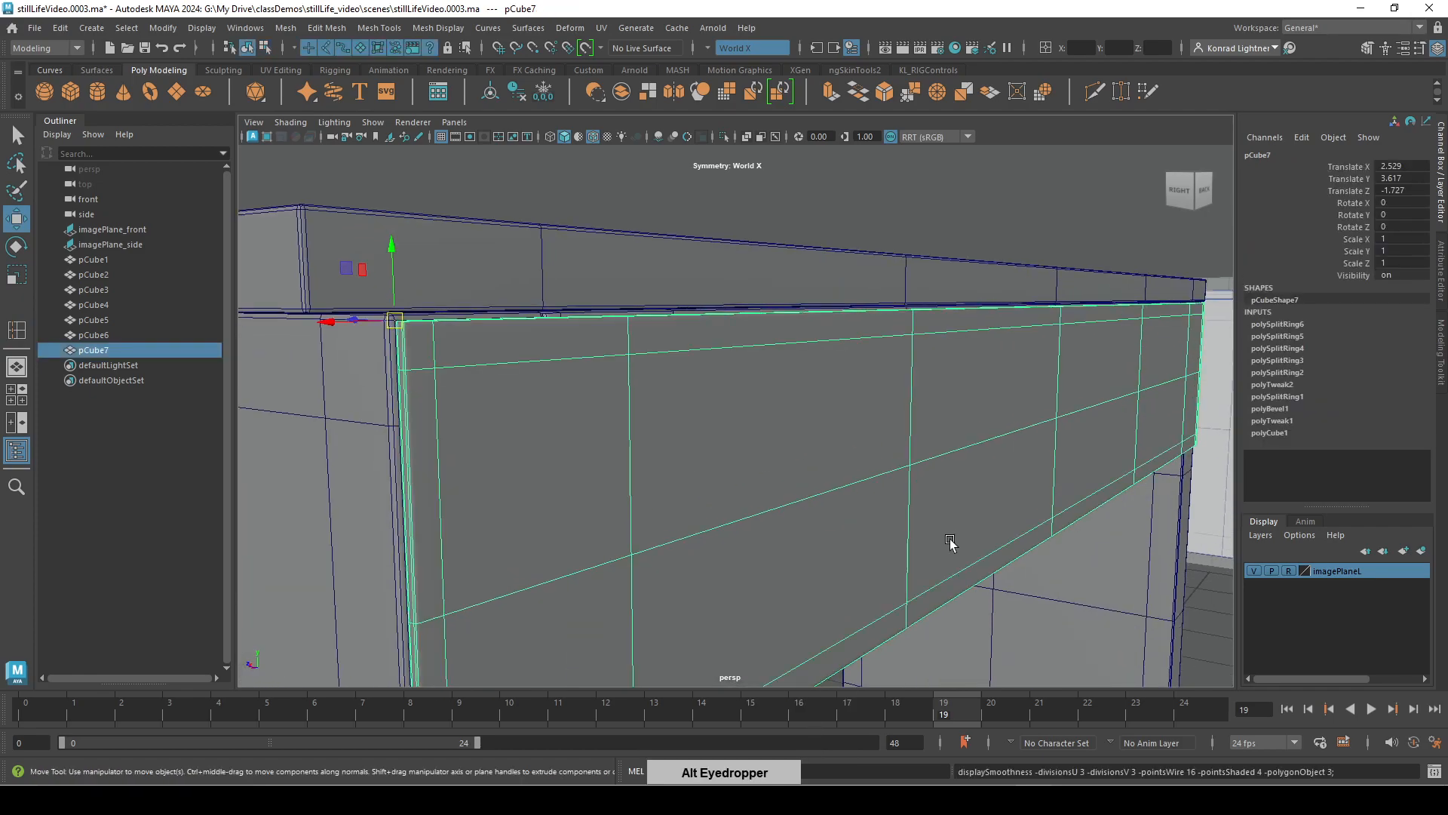
# Deselect the back panel and turn off the wireframe overlay on shaded objects.
pyautogui.keyDown('alt'); pyautogui.moveTo(854, 506); pyautogui.dragTo(732, 507, button='right'); pyautogui.keyUp('alt')
pyautogui.click(1151, 637)
pyautogui.keyDown('alt'); pyautogui.moveTo(622, 515); pyautogui.dragTo(705, 513); pyautogui.keyUp('alt')
pyautogui.click(615, 136)
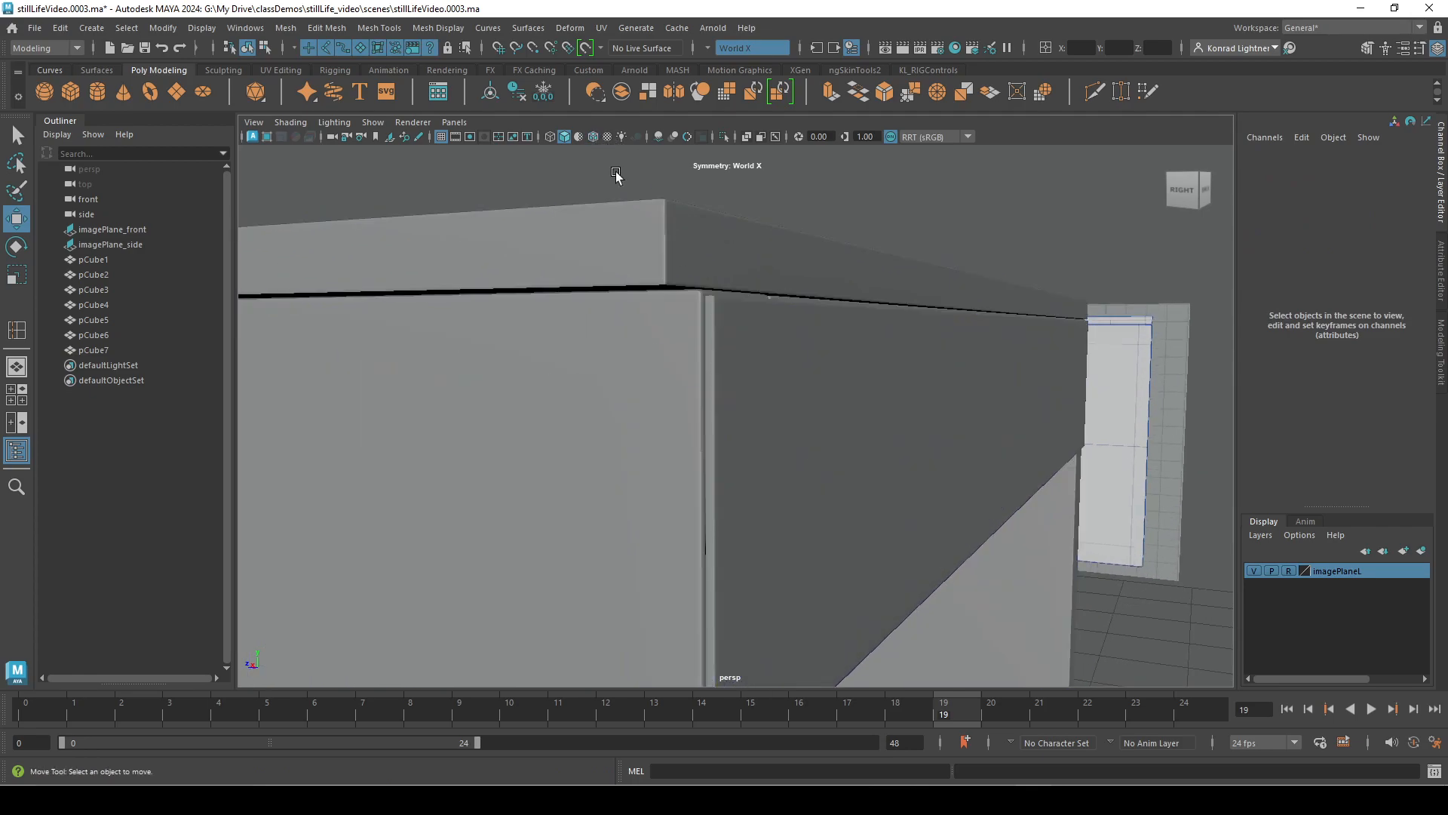
# Examine the smoothed desk from the back, front and side, checking the panel and drawer fronts.
pyautogui.moveTo(740, 443)
pyautogui.keyDown('alt'); pyautogui.mouseDown(button='right')
pyautogui.moveTo(802, 442)
pyautogui.moveTo(825, 461)
pyautogui.mouseUp(button='right'); pyautogui.keyUp('alt')
pyautogui.keyDown('alt'); pyautogui.moveTo(826, 460); pyautogui.dragTo(782, 526); pyautogui.keyUp('alt')
pyautogui.keyDown('alt'); pyautogui.moveTo(799, 533); pyautogui.dragTo(607, 442, button='right'); pyautogui.keyUp('alt')
pyautogui.keyDown('alt'); pyautogui.moveTo(607, 441); pyautogui.dragTo(753, 454); pyautogui.keyUp('alt')
pyautogui.keyDown('alt'); pyautogui.moveTo(753, 455); pyautogui.dragTo(737, 443, button='middle'); pyautogui.keyUp('alt')
pyautogui.keyDown('alt'); pyautogui.moveTo(714, 514); pyautogui.dragTo(721, 408); pyautogui.keyUp('alt')
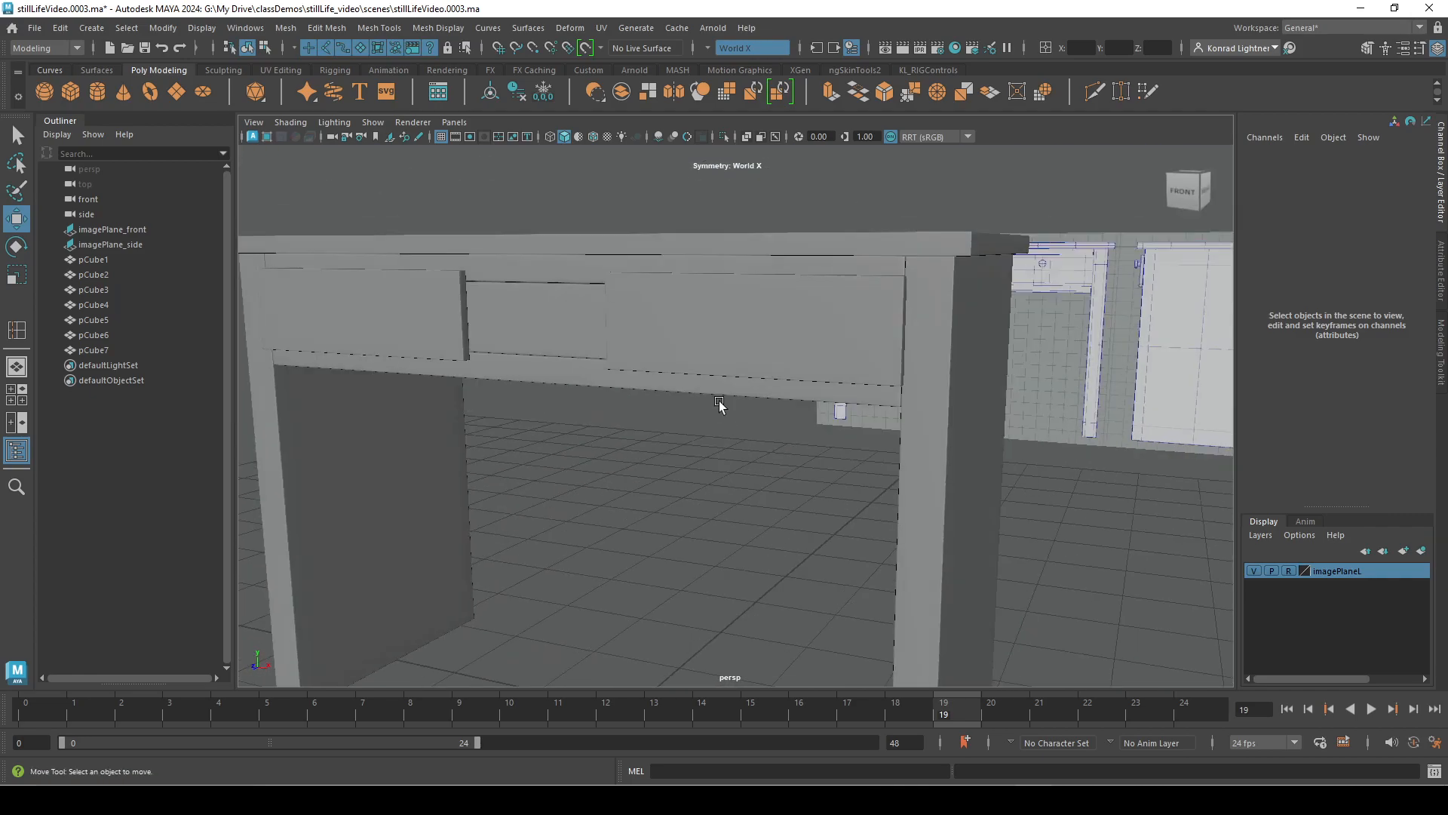
pyautogui.keyDown('alt'); pyautogui.moveTo(721, 407); pyautogui.dragTo(733, 530, button='middle'); pyautogui.keyUp('alt')
pyautogui.keyDown('alt'); pyautogui.moveTo(734, 530); pyautogui.dragTo(689, 541); pyautogui.keyUp('alt')
pyautogui.click(686, 492)
pyautogui.keyDown('alt'); pyautogui.moveTo(557, 528); pyautogui.dragTo(585, 533); pyautogui.keyUp('alt')
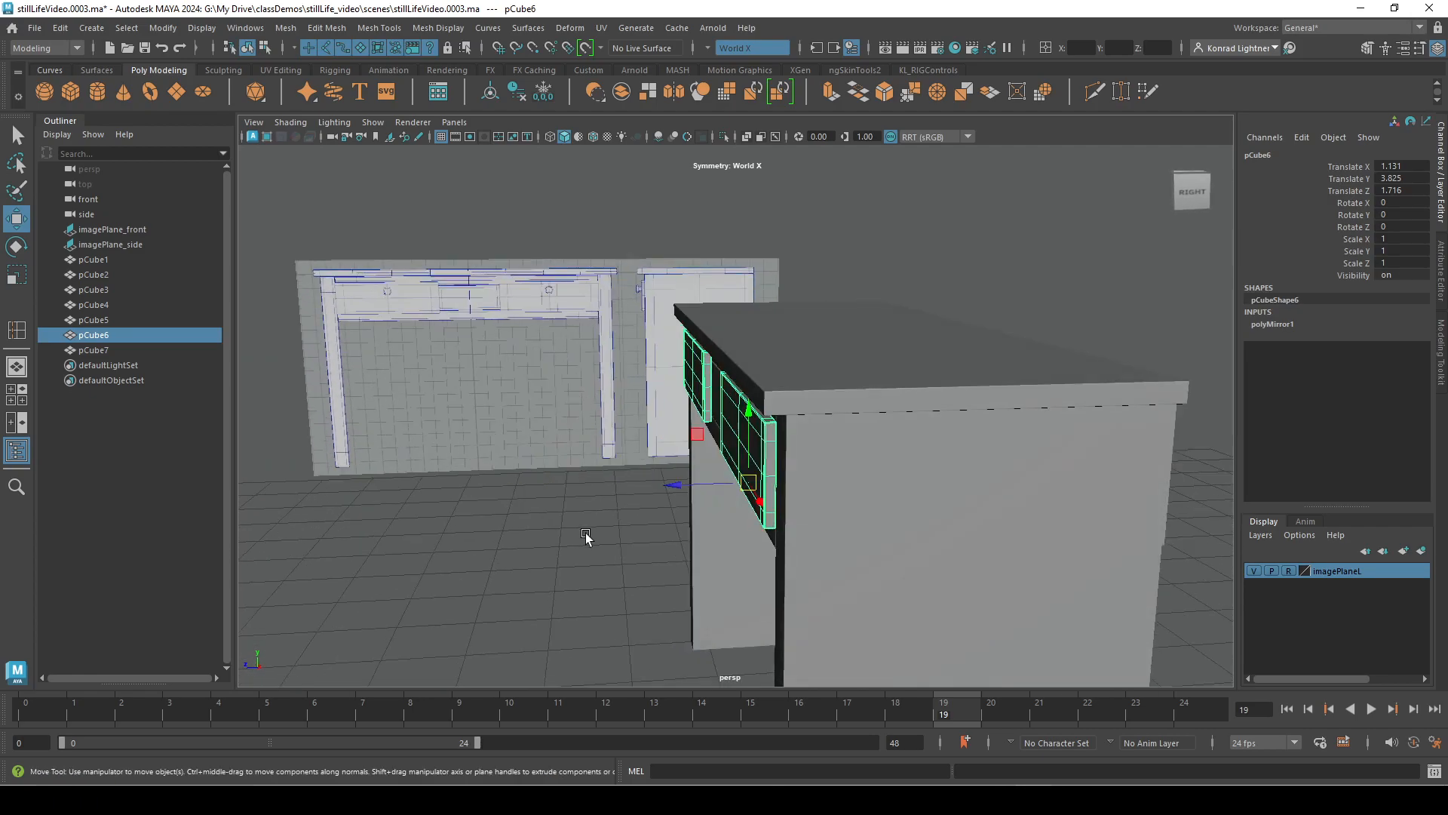
pyautogui.click(585, 532)
# Create a new polygon cube at the scene origin and bring the whole desk into view.
pyautogui.click(455, 122)
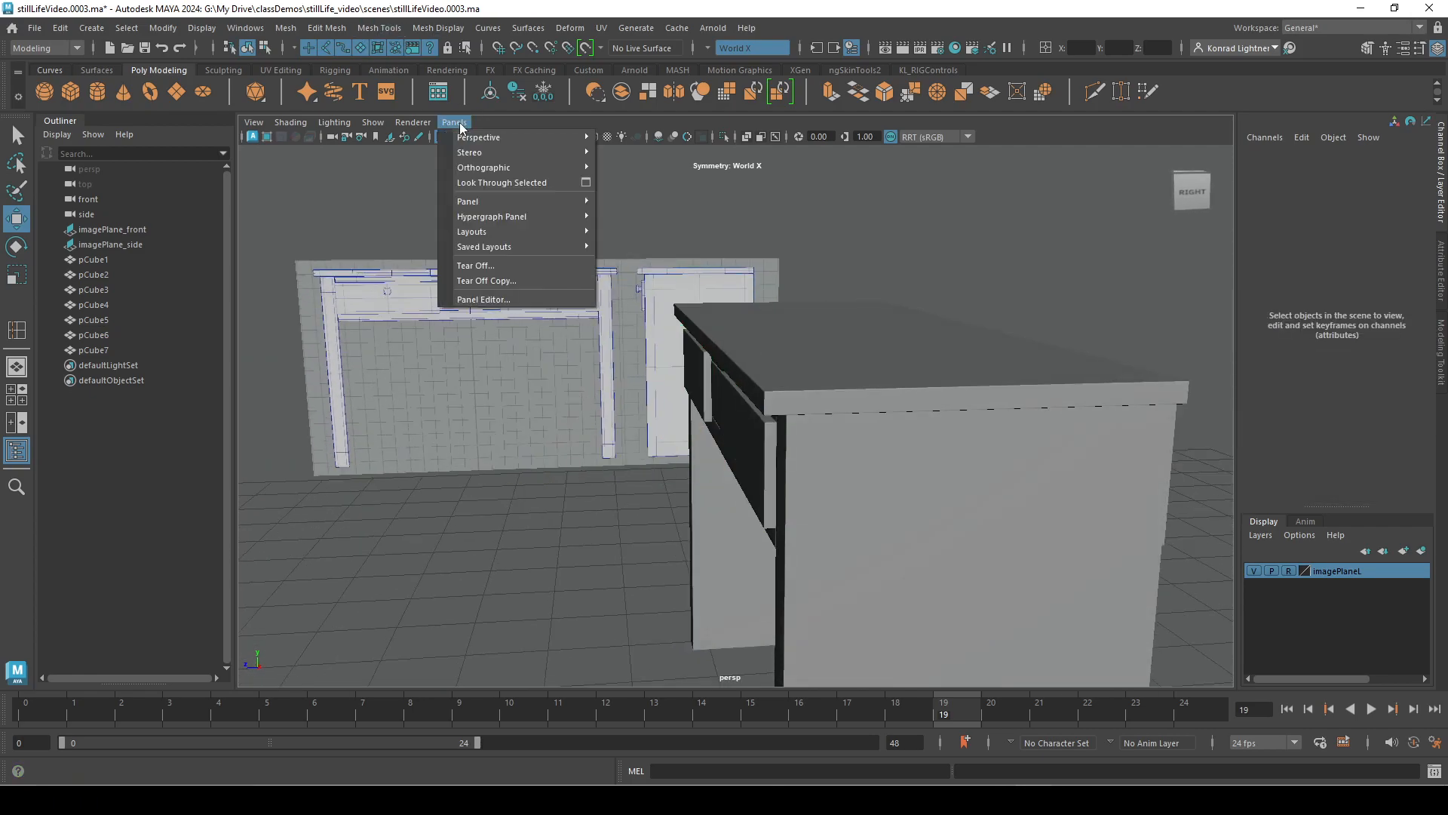
pyautogui.click(138, 28)
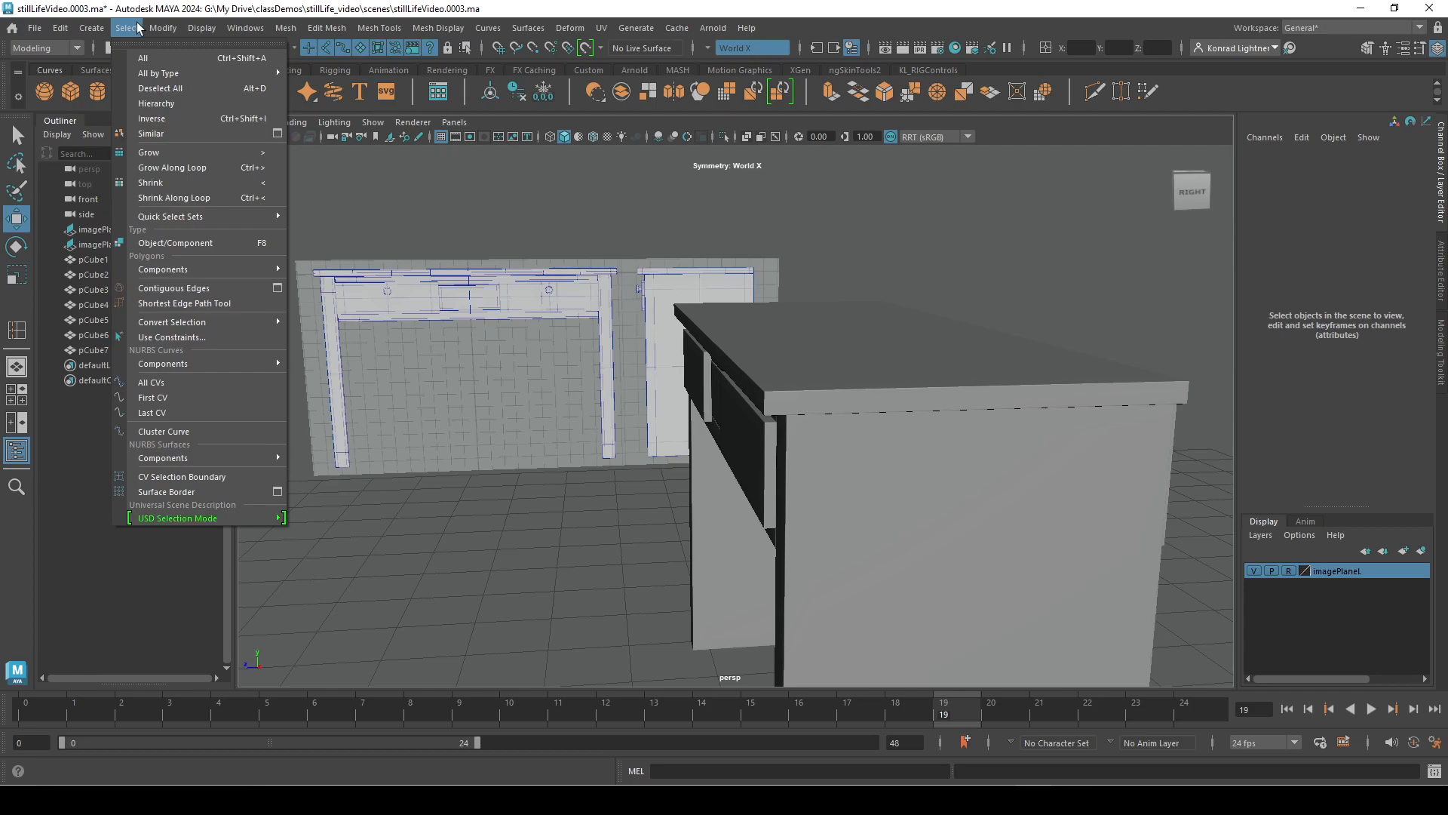
pyautogui.moveTo(96, 28)
pyautogui.moveTo(191, 81)
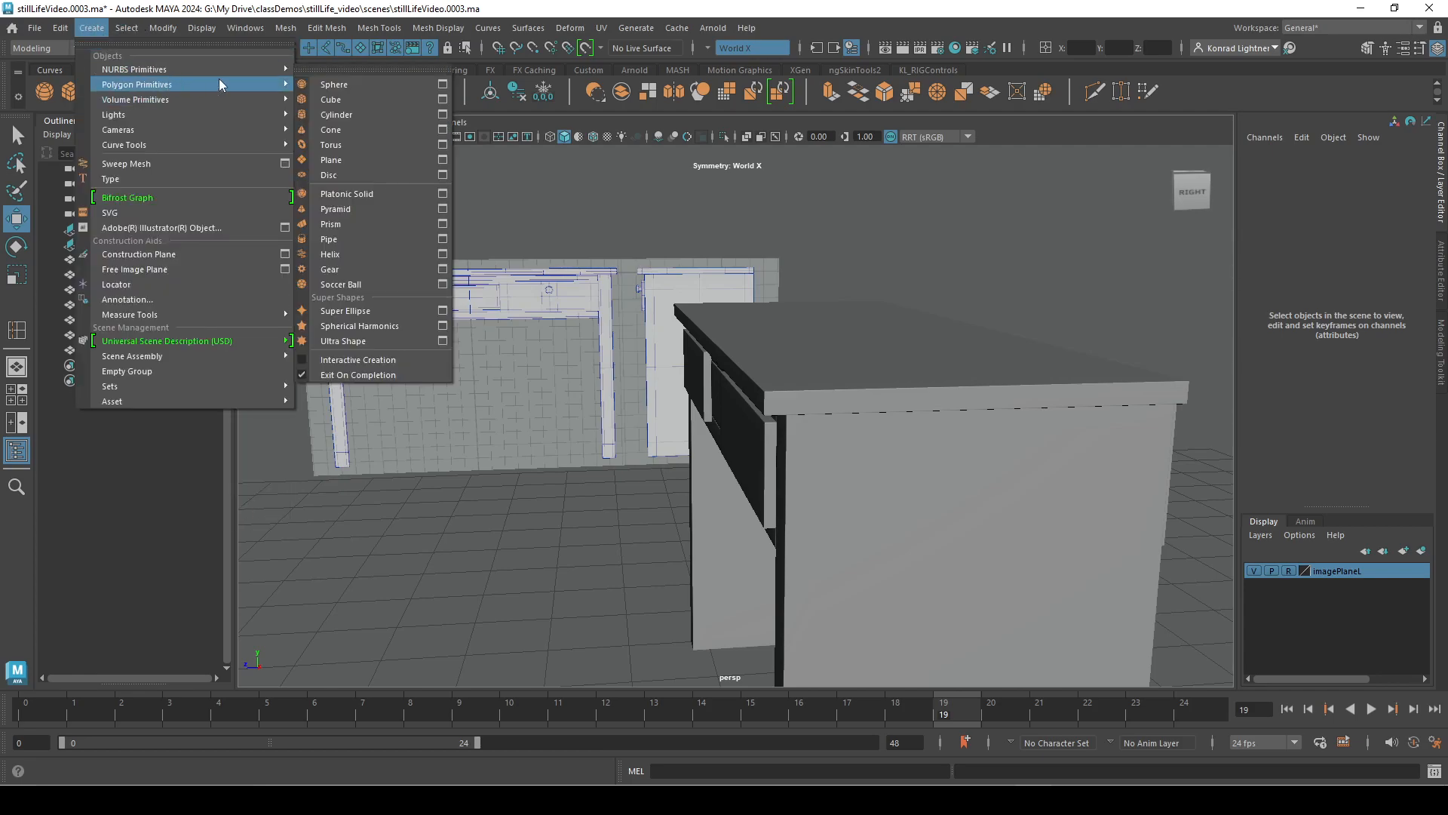
pyautogui.click(333, 100)
pyautogui.keyDown('alt'); pyautogui.moveTo(921, 521); pyautogui.dragTo(507, 519, button='right'); pyautogui.keyUp('alt')
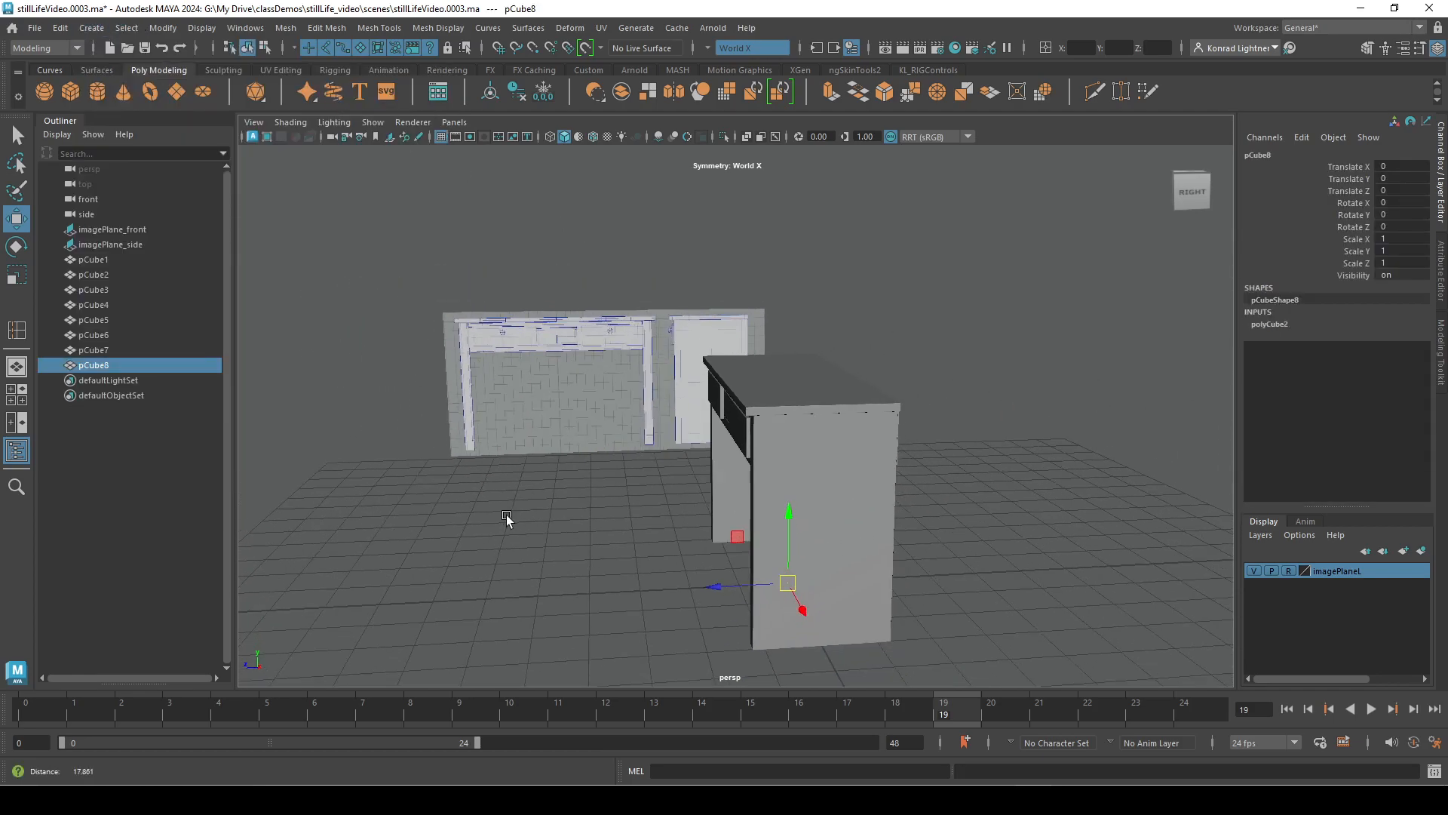
# Switch to the orthographic side view in wireframe and move the new cube near the drawer knob, to about Y 3.686 and Z 1.495.
pyautogui.click(454, 121)
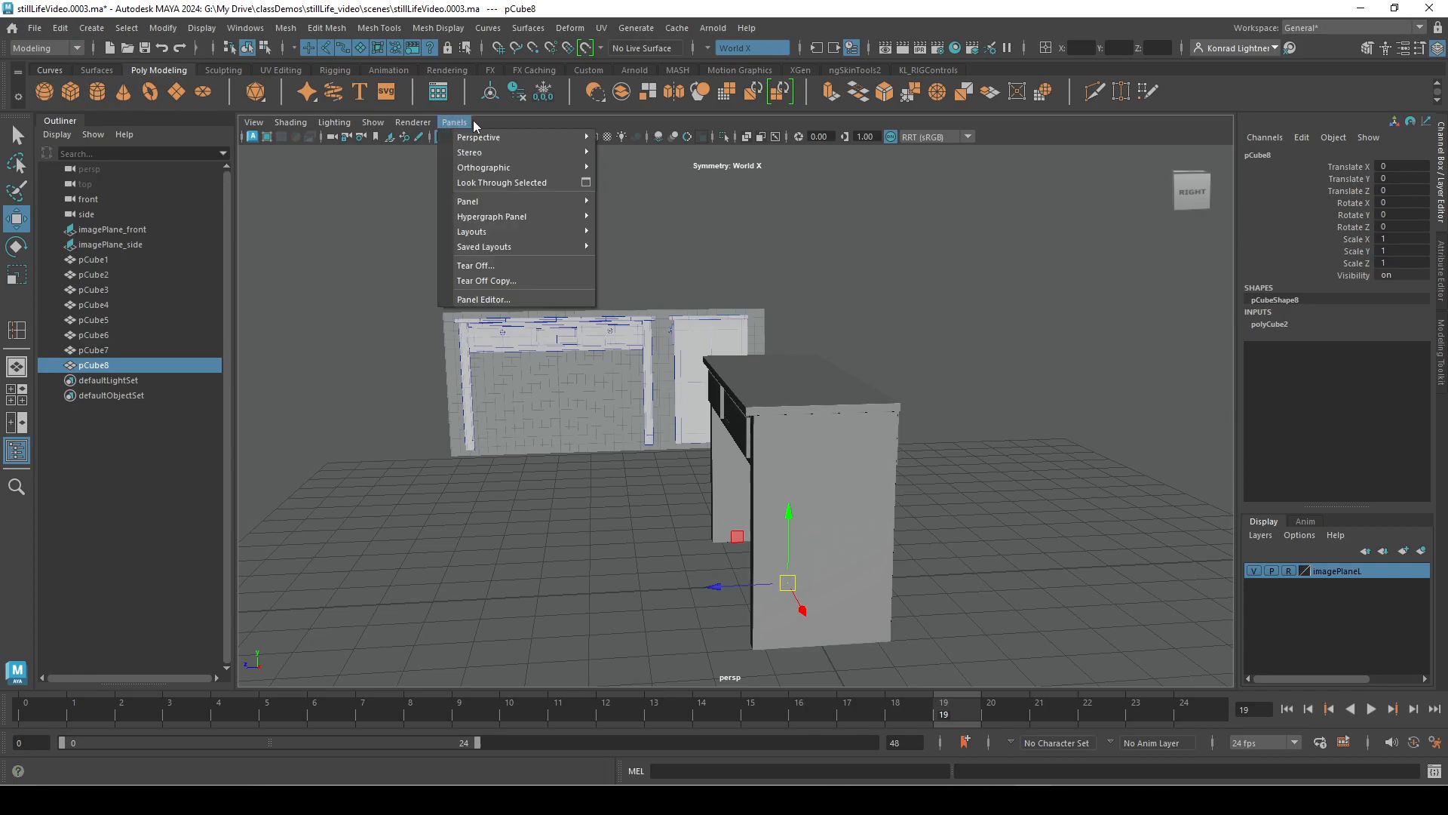
pyautogui.moveTo(527, 170)
pyautogui.click(655, 167)
pyautogui.keyDown('alt'); pyautogui.moveTo(727, 542); pyautogui.dragTo(585, 664, button='right'); pyautogui.keyUp('alt')
pyautogui.keyDown('alt'); pyautogui.moveTo(585, 664); pyautogui.dragTo(803, 596, button='middle'); pyautogui.keyUp('alt')
pyautogui.click(645, 574)
pyautogui.hotkey('ctrl', 'z')
pyautogui.moveTo(818, 626); pyautogui.dragTo(708, 607)
pyautogui.moveTo(768, 548); pyautogui.dragTo(800, 276)
pyautogui.keyDown('alt'); pyautogui.moveTo(679, 373); pyautogui.dragTo(736, 326, button='right'); pyautogui.keyUp('alt')
pyautogui.keyDown('alt'); pyautogui.moveTo(736, 327); pyautogui.dragTo(663, 602, button='middle'); pyautogui.keyUp('alt')
pyautogui.keyDown('alt'); pyautogui.moveTo(664, 602); pyautogui.dragTo(812, 530, button='right'); pyautogui.keyUp('alt')
pyautogui.press('4')
pyautogui.keyDown('alt'); pyautogui.moveTo(788, 490); pyautogui.dragTo(751, 420, button='middle'); pyautogui.keyUp('alt')
pyautogui.keyDown('alt'); pyautogui.moveTo(751, 421); pyautogui.dragTo(774, 411, button='right'); pyautogui.keyUp('alt')
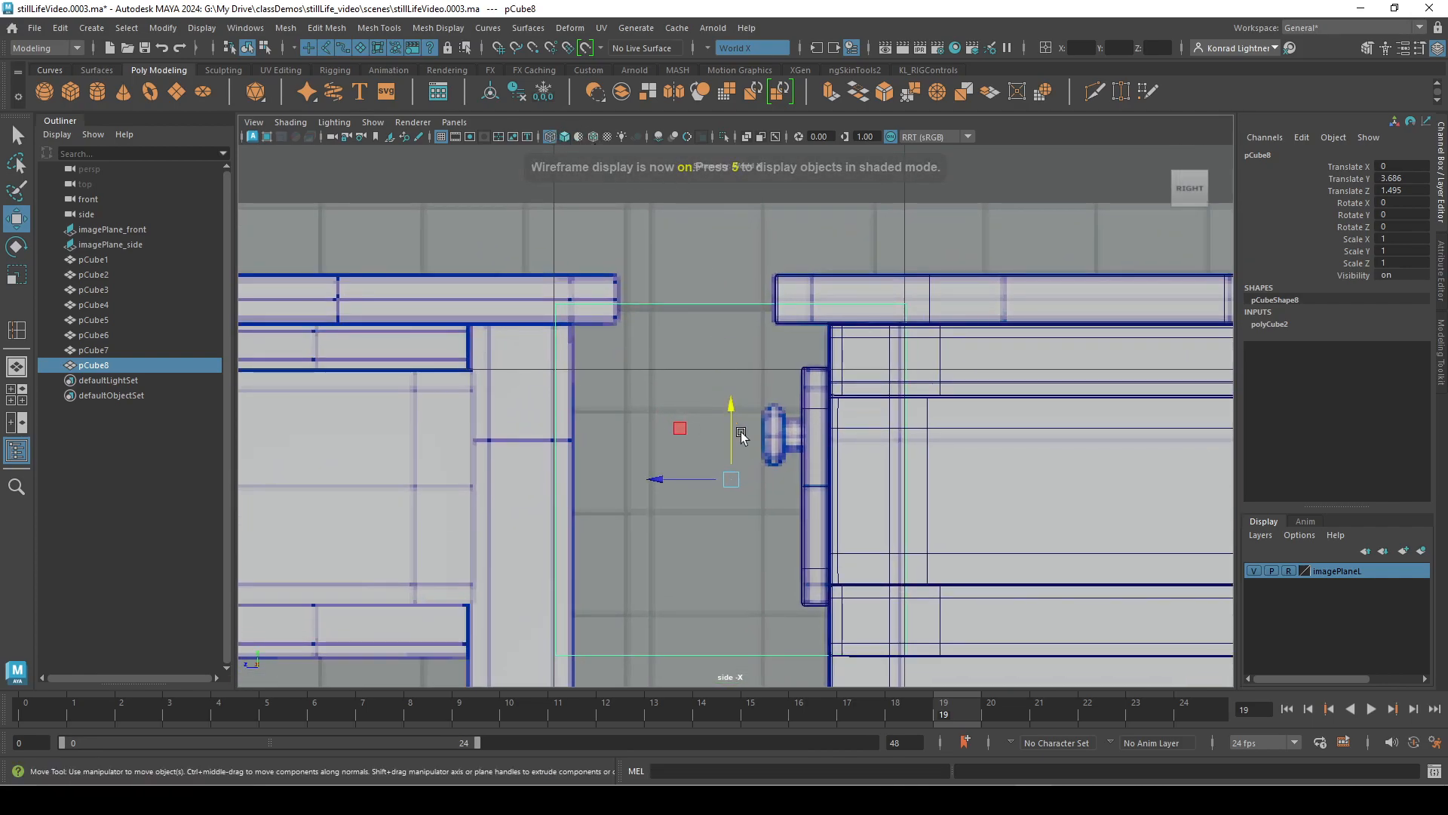
# Scale the cube uniformly to about 0.293 and raise it to about Y 3.811, level with the reference knob.
pyautogui.press('r')
pyautogui.moveTo(667, 468); pyautogui.dragTo(524, 477, button='middle')
pyautogui.press('w')
pyautogui.moveTo(730, 411); pyautogui.dragTo(733, 364)
pyautogui.keyDown('alt'); pyautogui.moveTo(646, 425); pyautogui.dragTo(788, 483, button='right'); pyautogui.keyUp('alt')
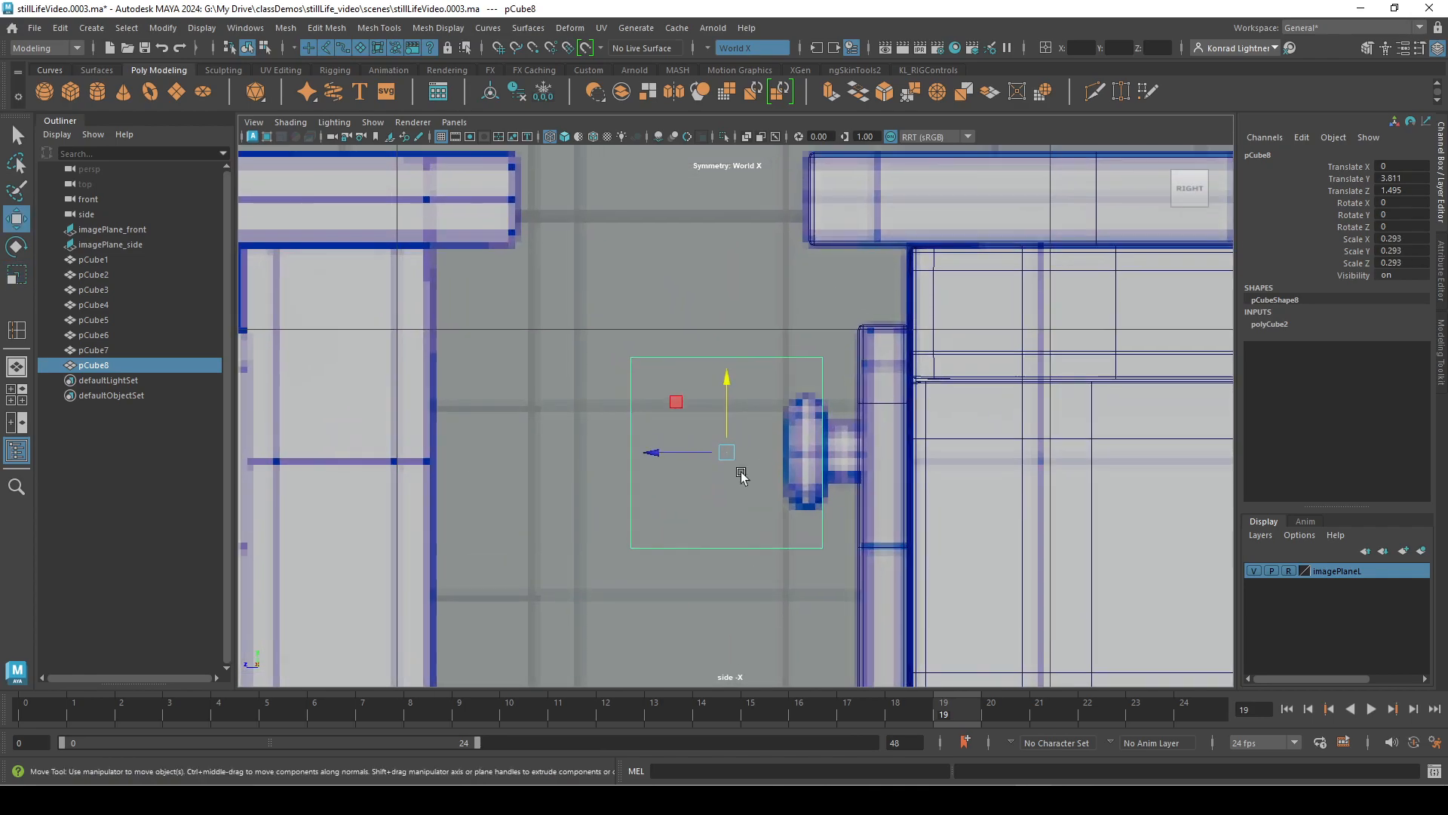
# Center the cube on the knob head at Z 1.374, scale it uniformly to 0.19 and flatten its depth to match the reference.
pyautogui.moveTo(639, 451); pyautogui.dragTo(750, 456)
pyautogui.press('r')
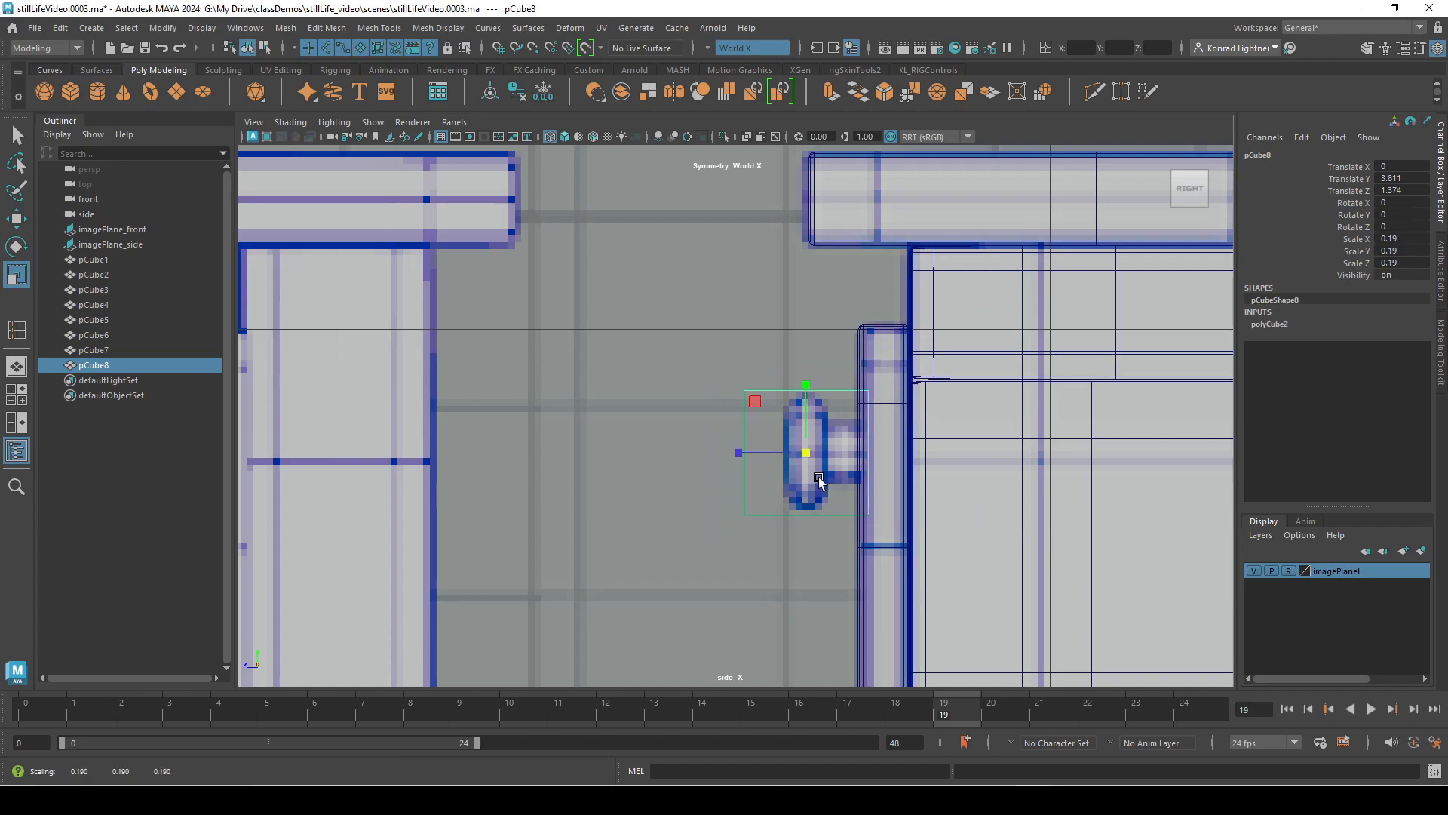
pyautogui.click(742, 450)
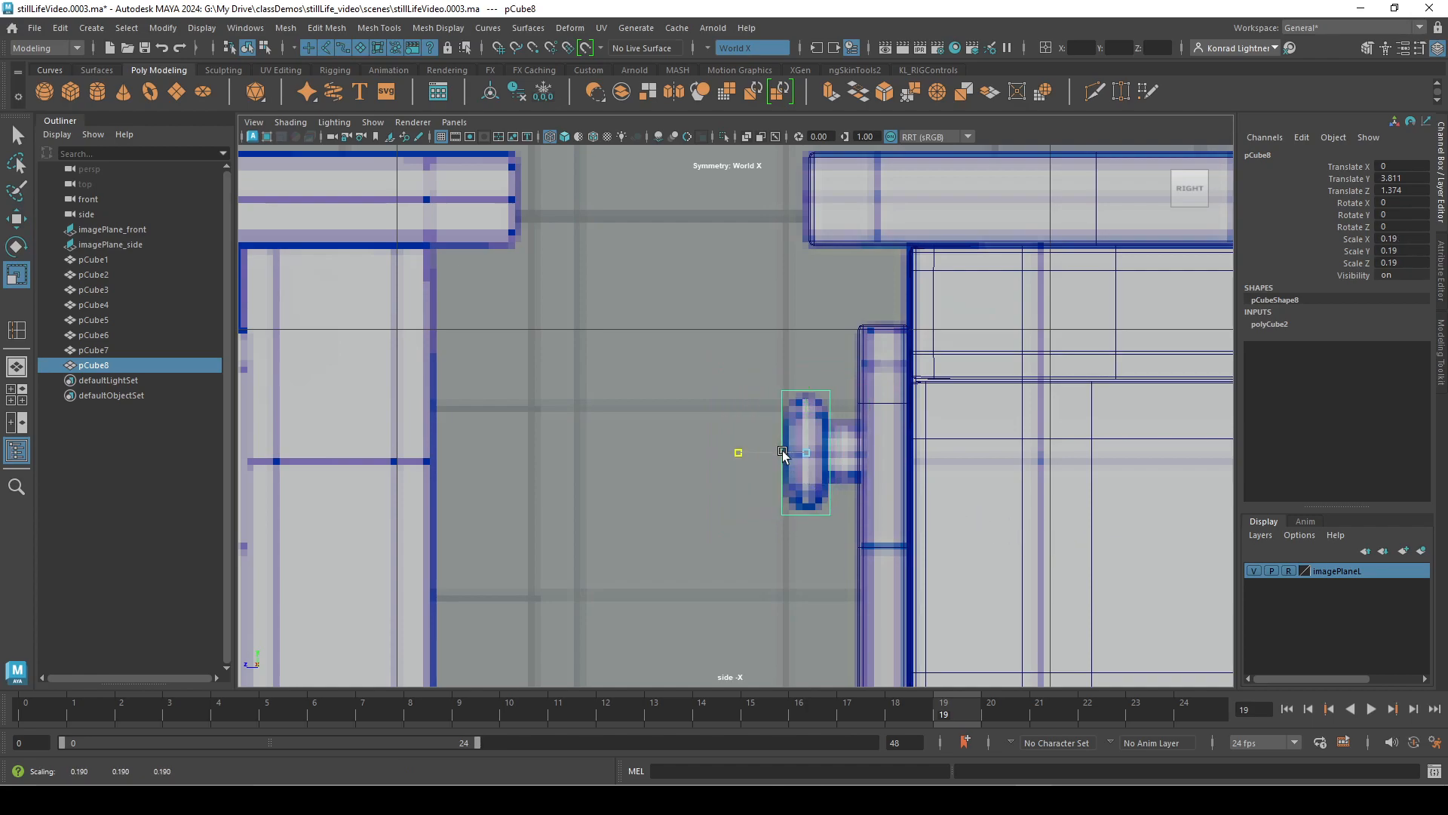
pyautogui.moveTo(782, 453); pyautogui.dragTo(783, 454)
# Switch to the front view and align the cube with the reference knob circle, at about X 1.69 and Y 3.807.
pyautogui.click(455, 121)
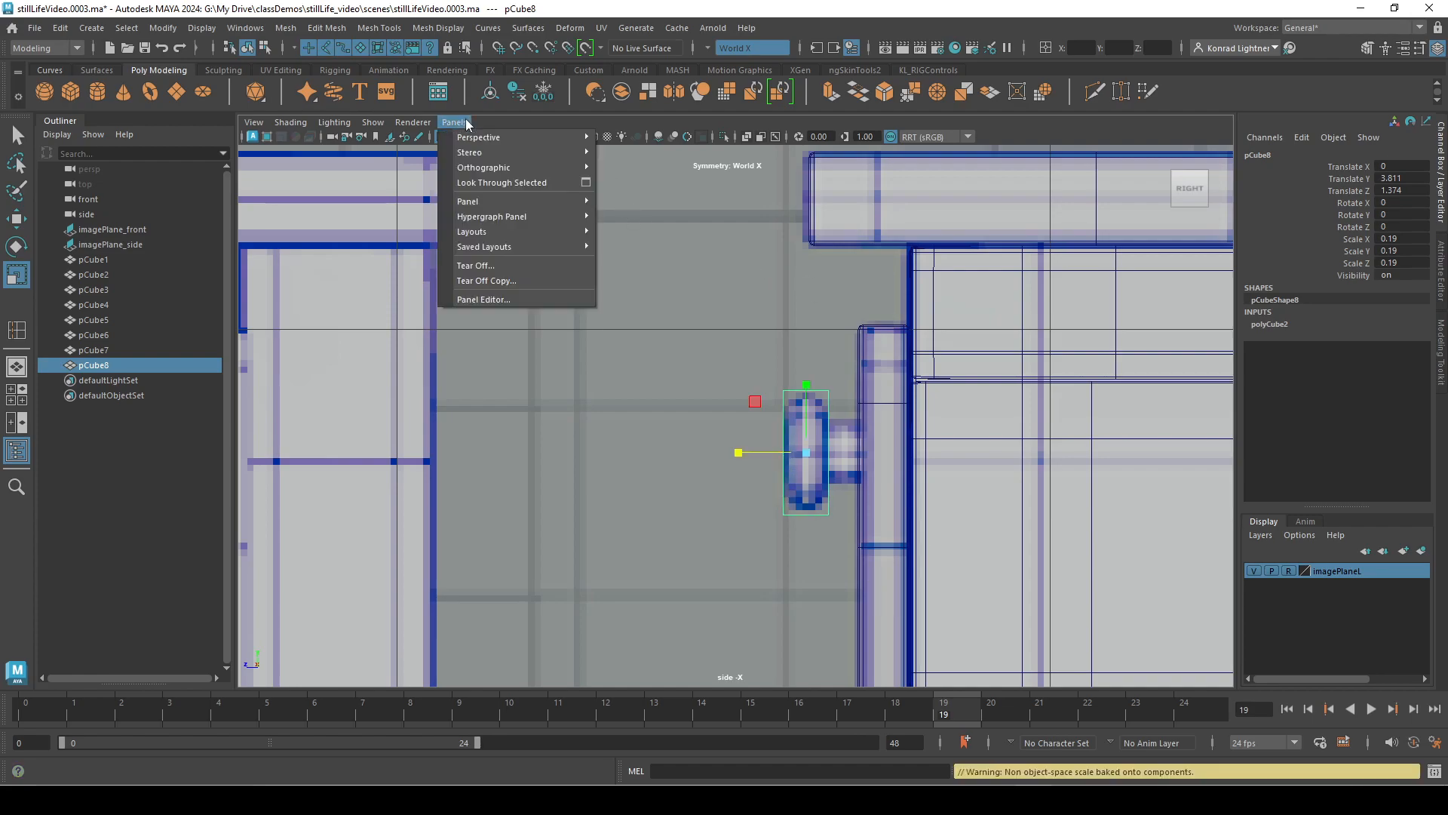
pyautogui.moveTo(530, 172)
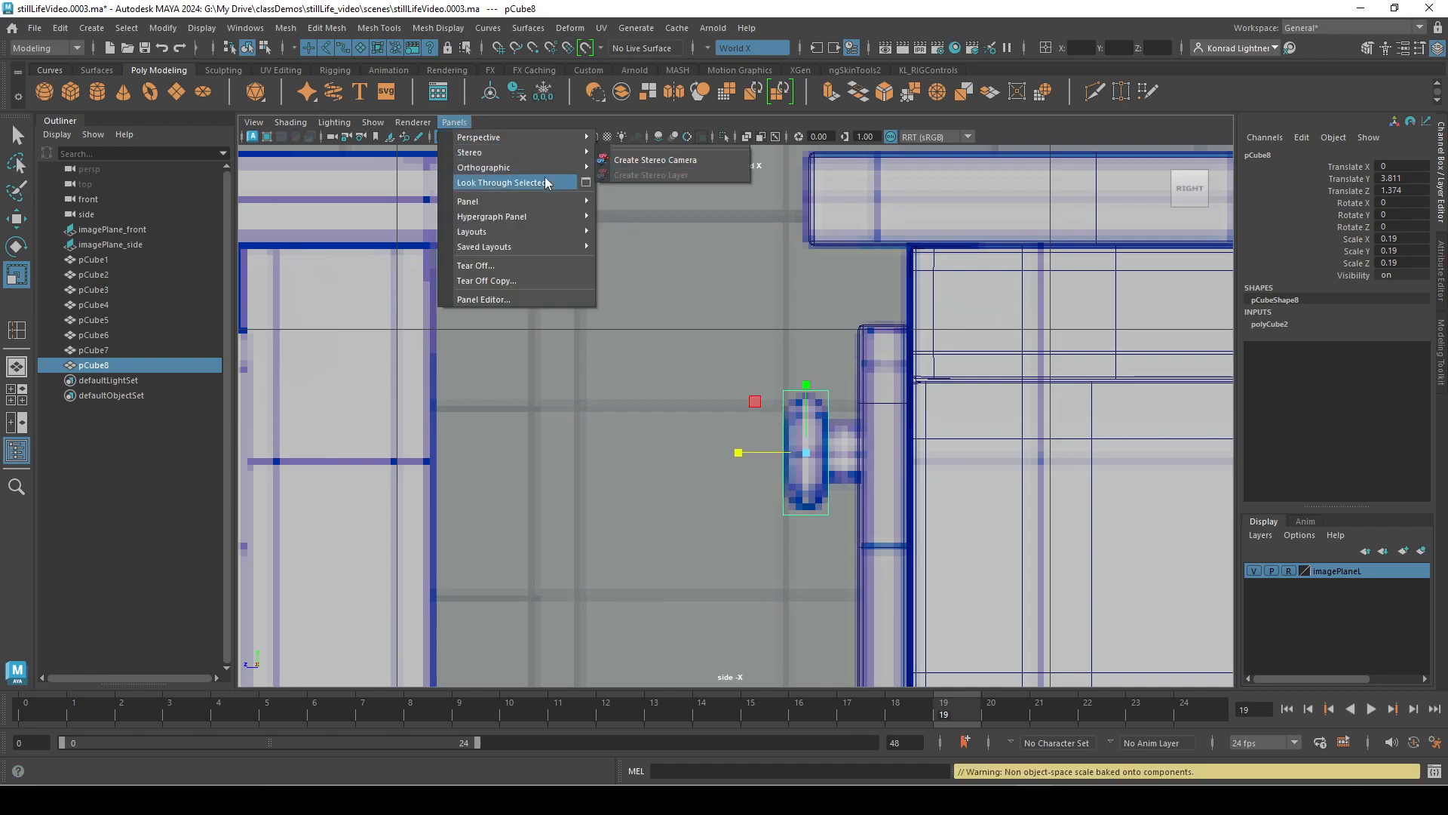
pyautogui.click(630, 167)
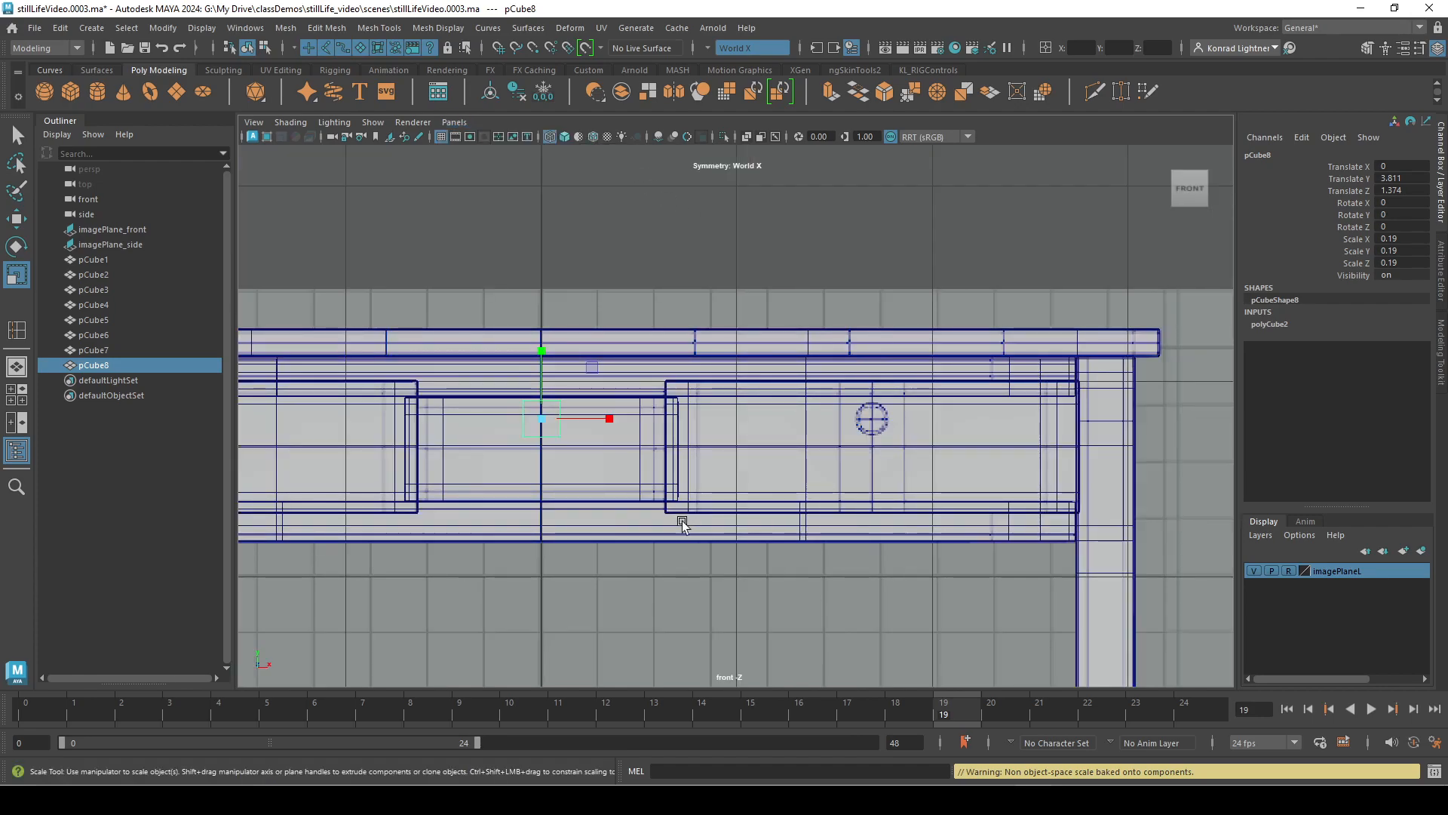
pyautogui.press('w')
pyautogui.moveTo(609, 417); pyautogui.dragTo(939, 433)
pyautogui.keyDown('alt'); pyautogui.moveTo(924, 431); pyautogui.dragTo(1167, 570, button='right'); pyautogui.keyUp('alt')
pyautogui.keyDown('alt'); pyautogui.moveTo(989, 489); pyautogui.dragTo(692, 493, button='middle'); pyautogui.keyUp('alt')
pyautogui.keyDown('alt'); pyautogui.moveTo(815, 506); pyautogui.dragTo(1114, 566, button='right'); pyautogui.keyUp('alt')
pyautogui.moveTo(698, 356); pyautogui.dragTo(698, 358)
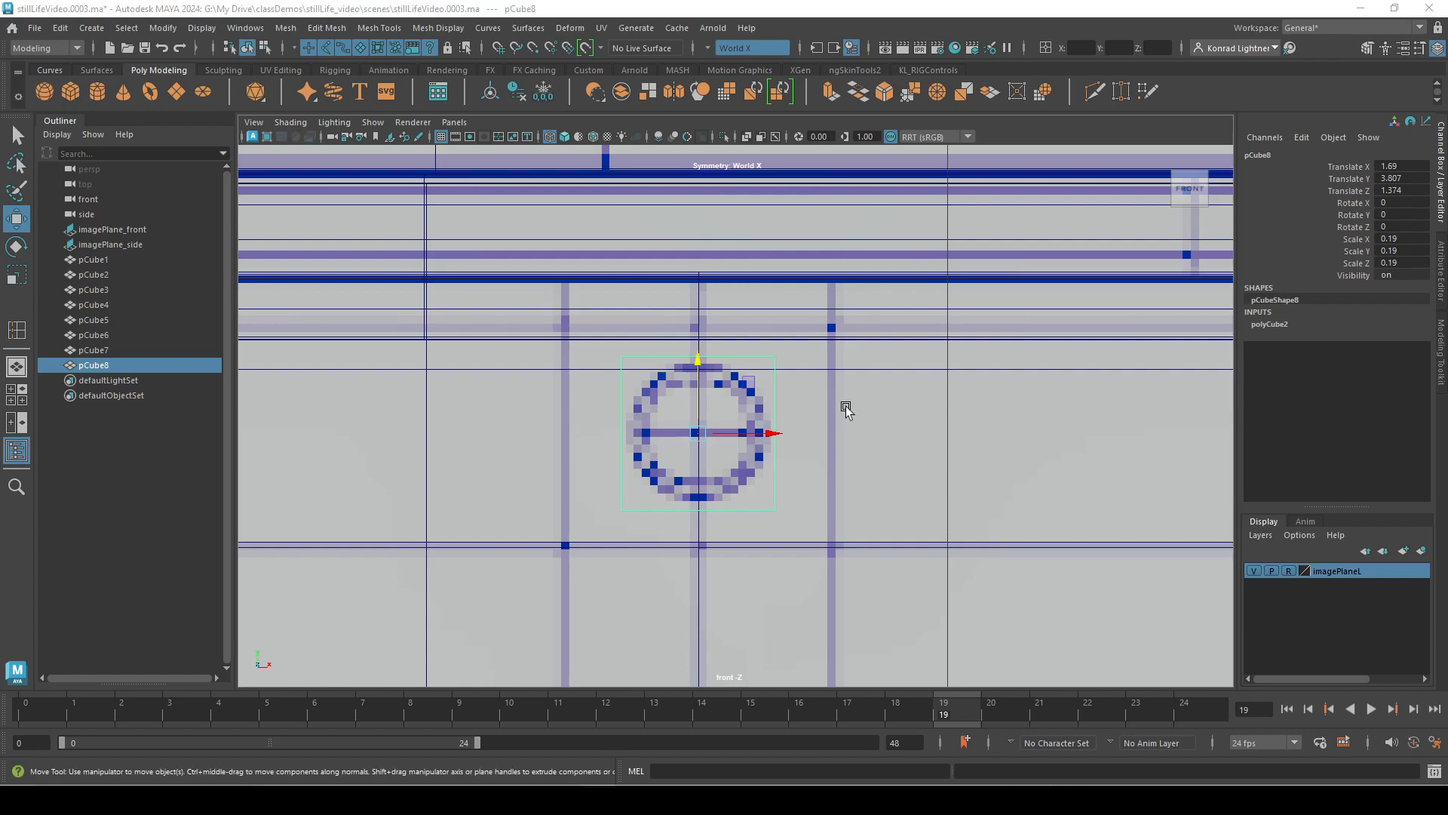
# Return to the perspective view in shaded mode and turn symmetry off.
pyautogui.click(454, 122)
pyautogui.moveTo(523, 138)
pyautogui.click(613, 124)
pyautogui.click(454, 122)
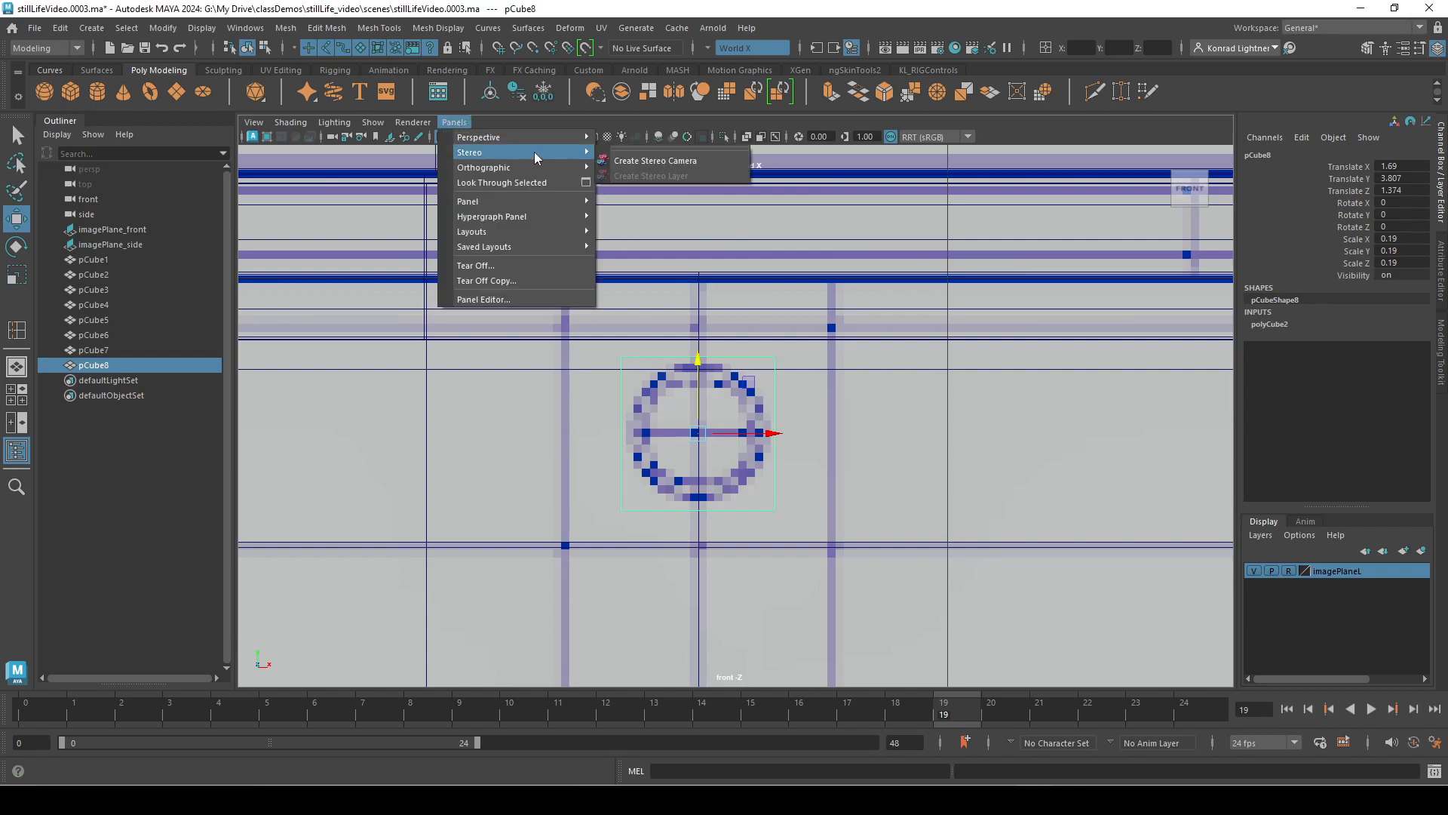
pyautogui.click(625, 138)
pyautogui.moveTo(741, 296)
pyautogui.keyDown('alt'); pyautogui.mouseDown(button='right')
pyautogui.moveTo(744, 464)
pyautogui.moveTo(807, 540)
pyautogui.moveTo(669, 506)
pyautogui.moveTo(689, 505)
pyautogui.mouseUp(button='right'); pyautogui.keyUp('alt')
pyautogui.press('5')
pyautogui.keyDown('alt'); pyautogui.moveTo(798, 527); pyautogui.dragTo(785, 507, button='right'); pyautogui.keyUp('alt')
pyautogui.keyDown('alt'); pyautogui.moveTo(785, 507); pyautogui.dragTo(767, 333); pyautogui.keyUp('alt')
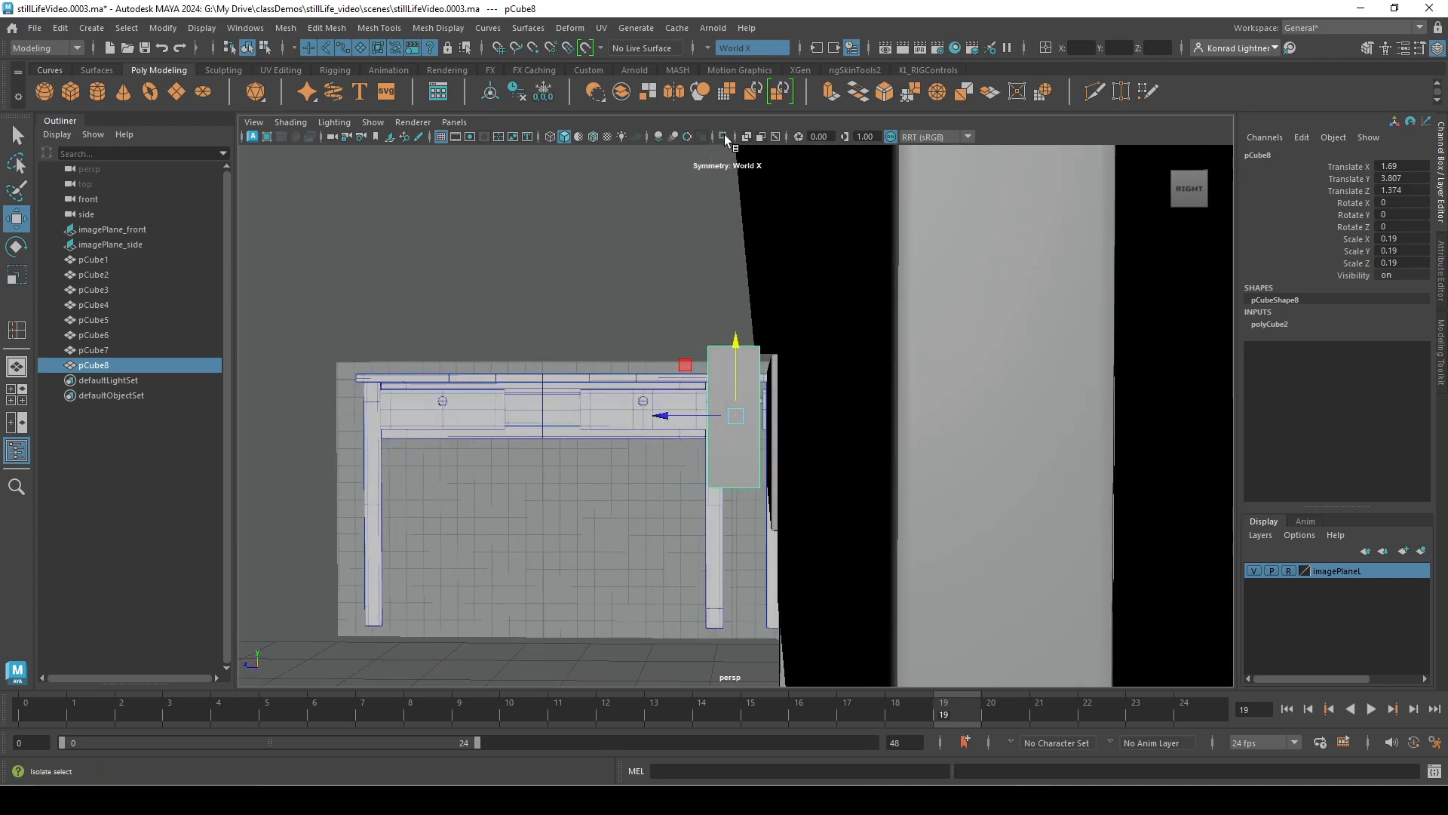
pyautogui.click(728, 49)
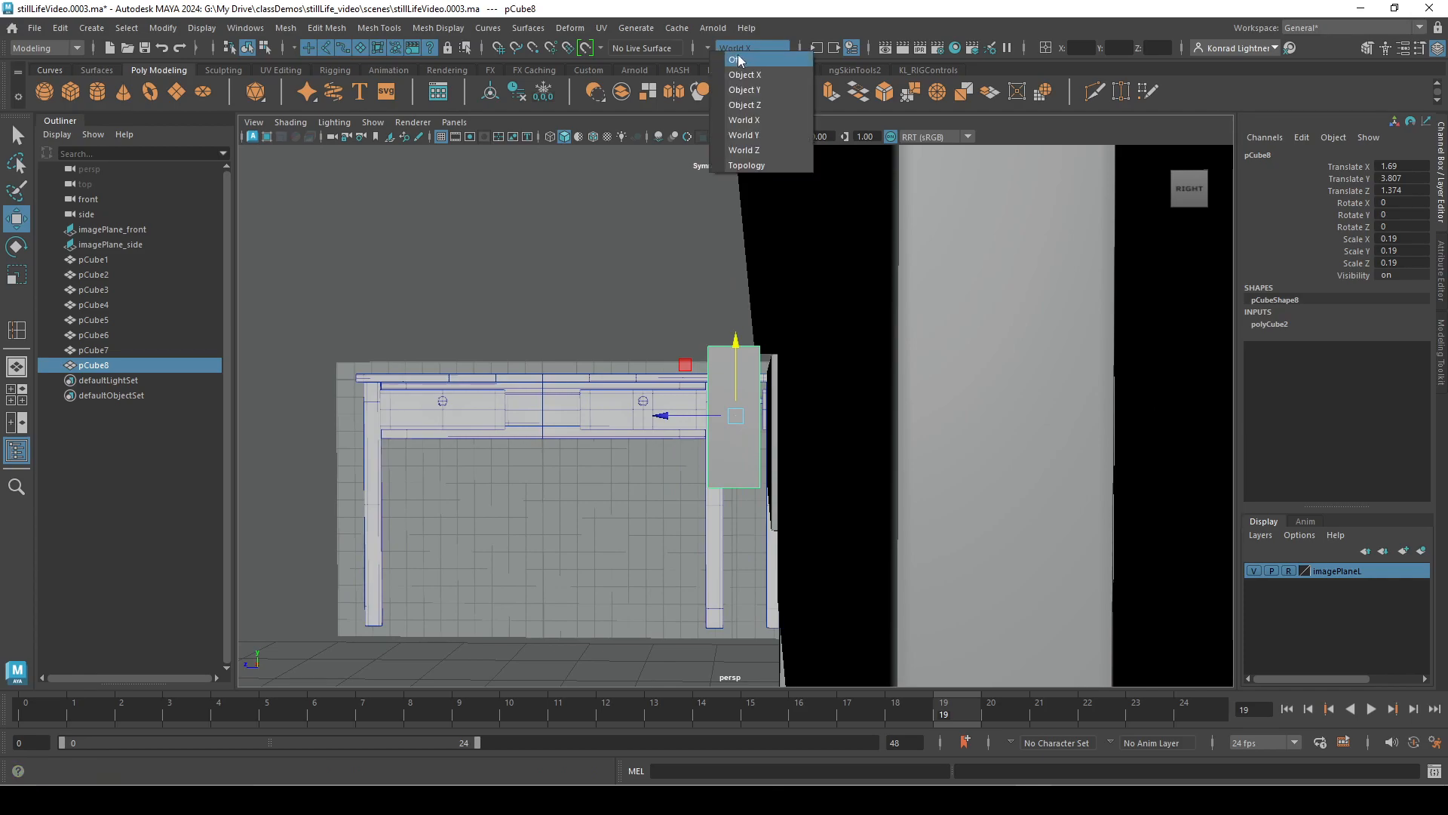
pyautogui.click(739, 60)
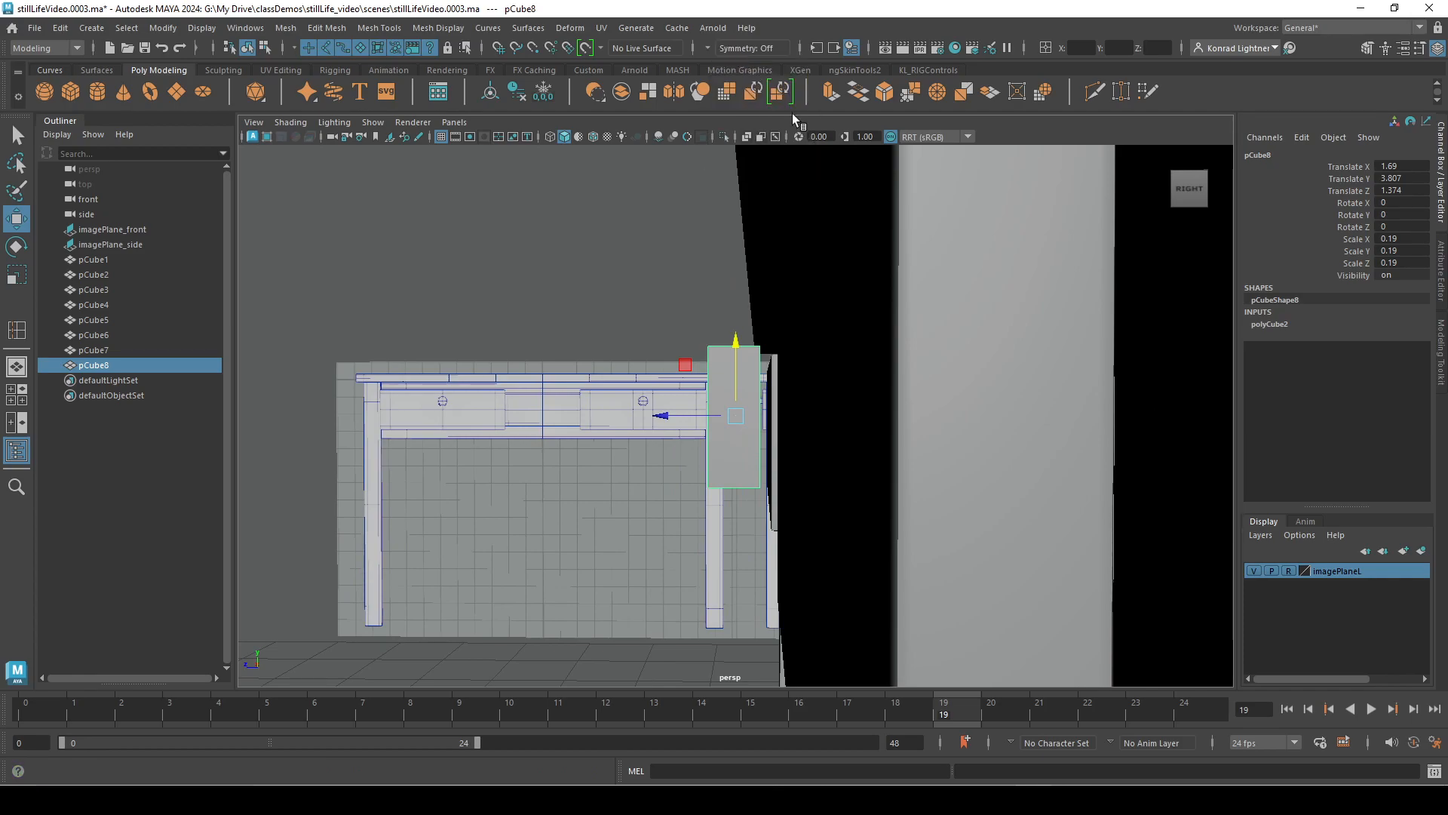
pyautogui.click(724, 136)
pyautogui.keyDown('alt'); pyautogui.moveTo(889, 450); pyautogui.dragTo(795, 365); pyautogui.keyUp('alt')
pyautogui.moveTo(795, 365); pyautogui.dragTo(792, 378, button='right')
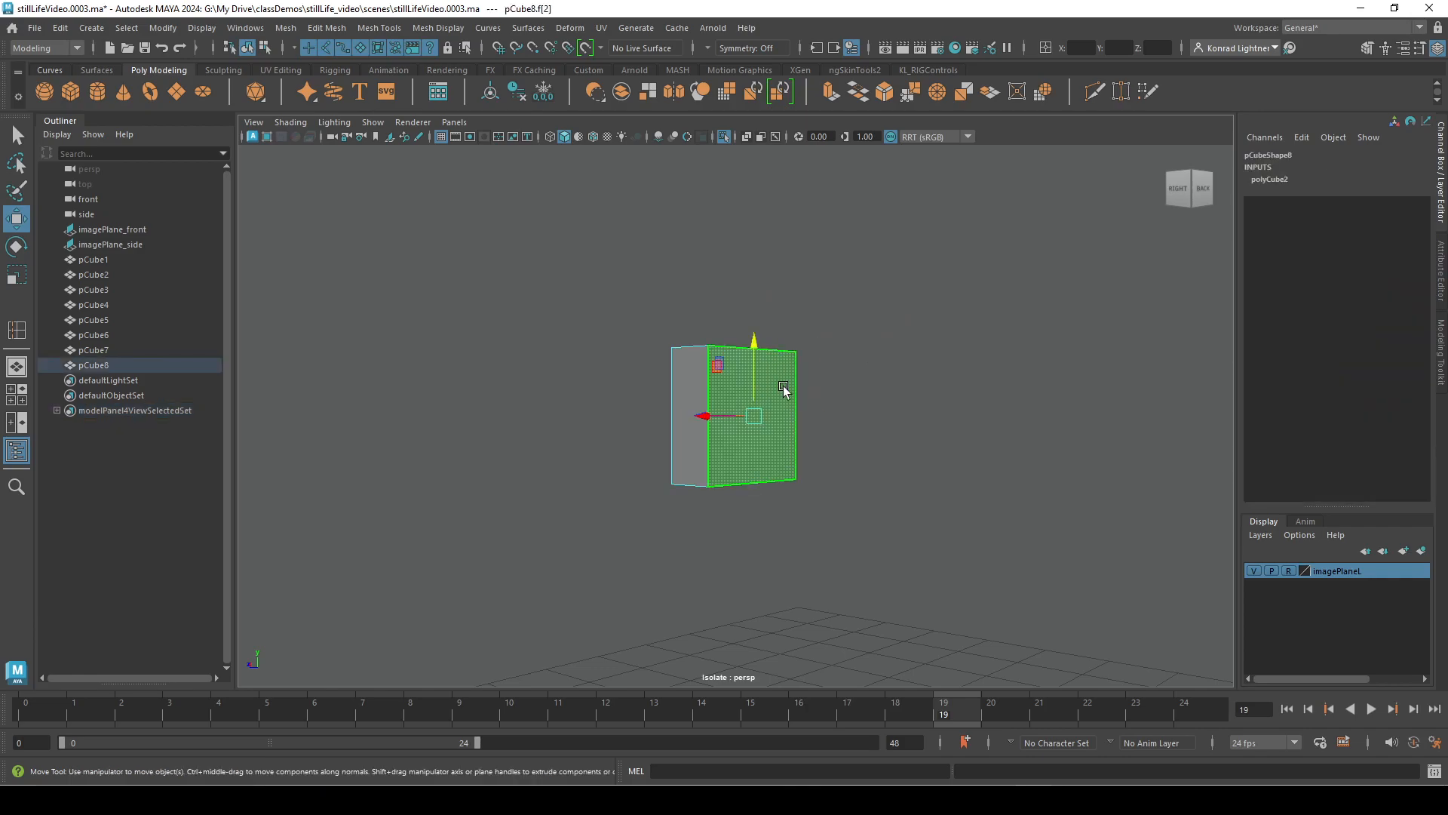
pyautogui.keyDown('shift'); pyautogui.moveTo(835, 294); pyautogui.dragTo(835, 323, button='right'); pyautogui.keyUp('shift')
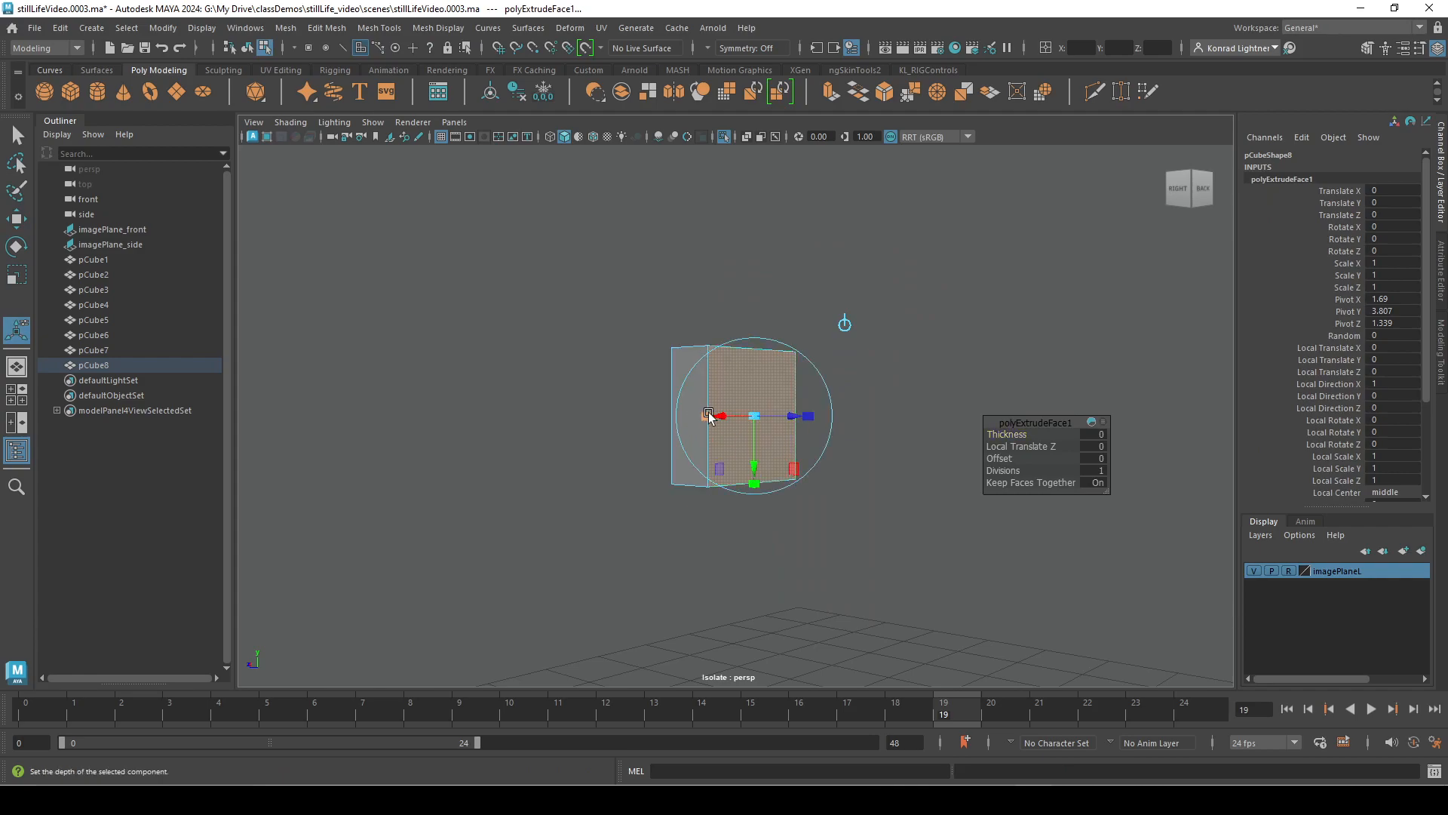
pyautogui.click(707, 415)
pyautogui.hotkey('ctrl', 'z')
pyautogui.hotkey('ctrl', 'z')
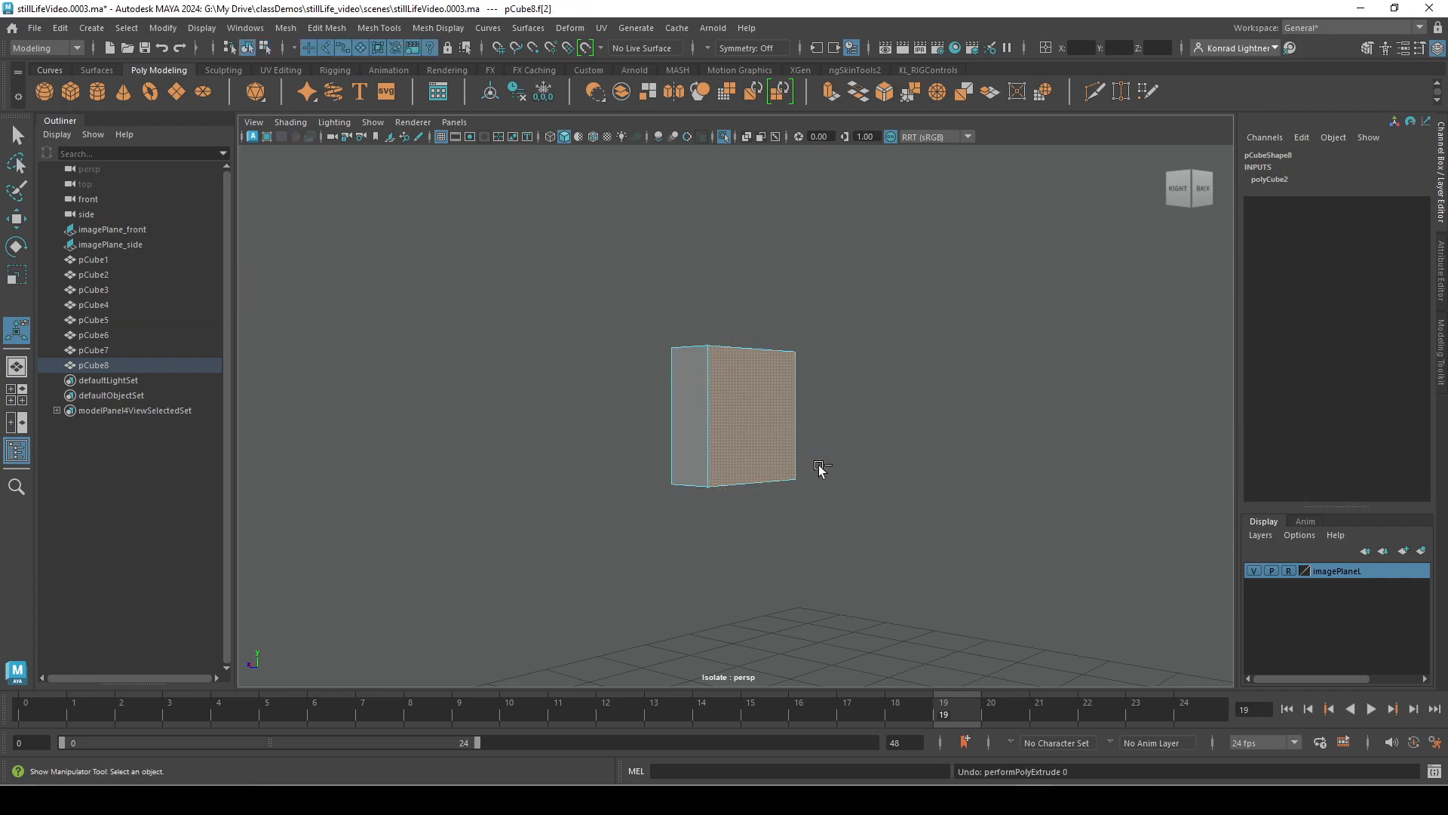
pyautogui.hotkey('ctrl', 'z')
pyautogui.hotkey('ctrl', 'z')
# Isolate the cube and extrude its back face, scaling the new face inward uniformly to about 0.617.
pyautogui.keyDown('alt'); pyautogui.moveTo(795, 402); pyautogui.dragTo(737, 411); pyautogui.keyUp('alt')
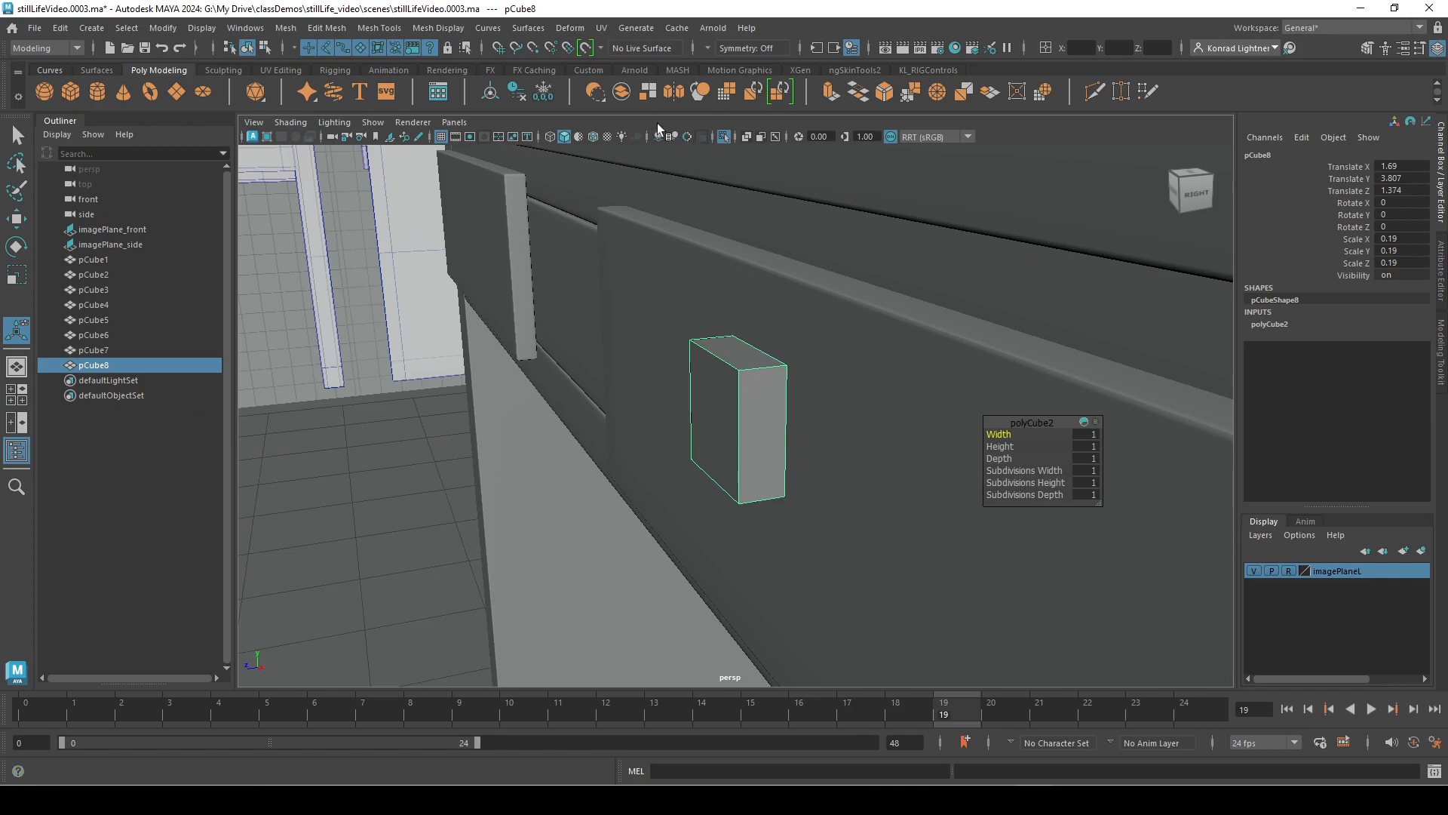
pyautogui.click(723, 137)
pyautogui.moveTo(762, 407)
pyautogui.keyDown('alt'); pyautogui.mouseDown()
pyautogui.moveTo(808, 410)
pyautogui.moveTo(745, 390)
pyautogui.mouseUp(); pyautogui.keyUp('alt')
pyautogui.moveTo(774, 358); pyautogui.dragTo(756, 378, button='right')
pyautogui.click(756, 379)
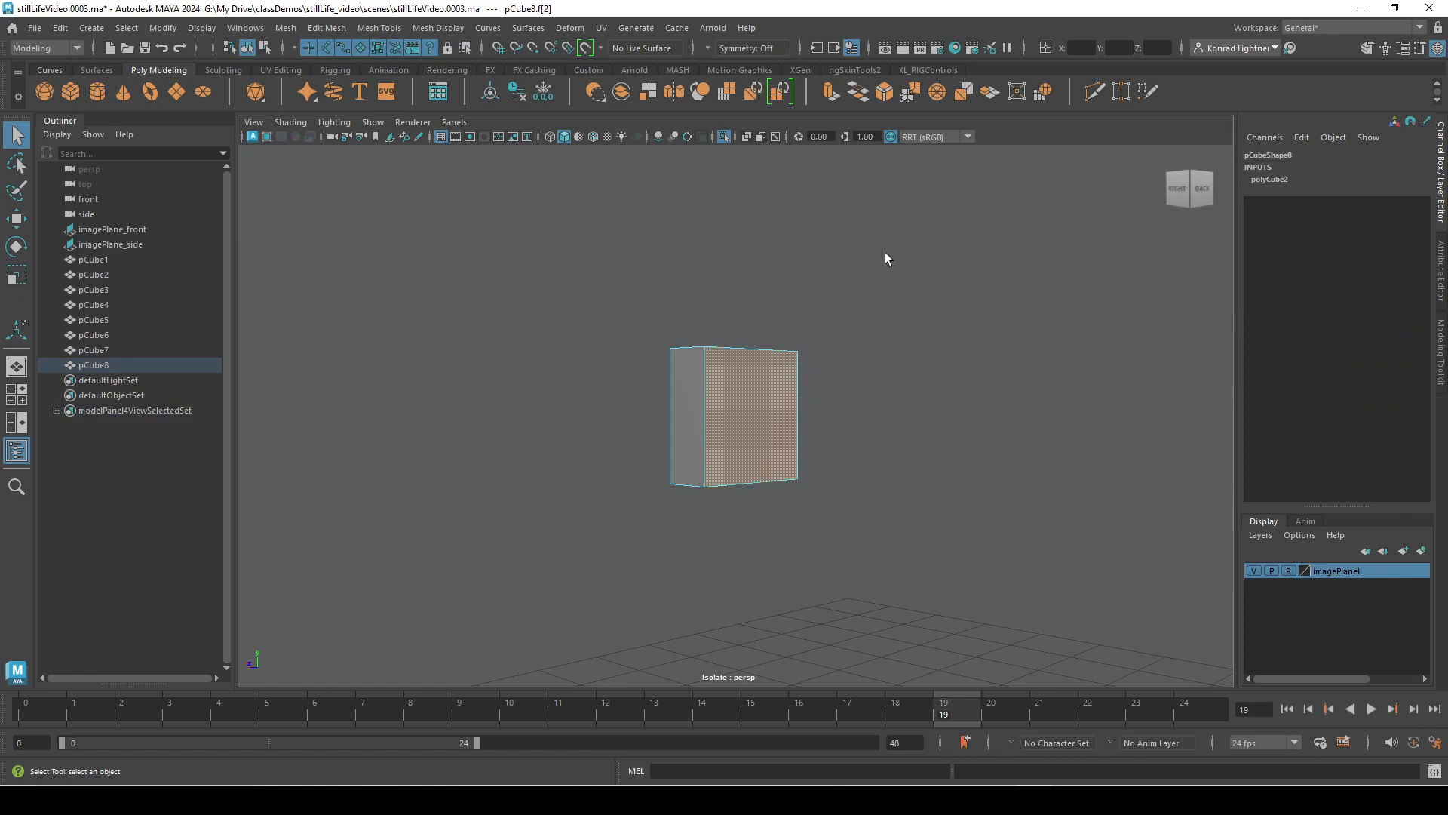
pyautogui.keyDown('shift'); pyautogui.moveTo(884, 252); pyautogui.dragTo(884, 295, button='right'); pyautogui.keyUp('shift')
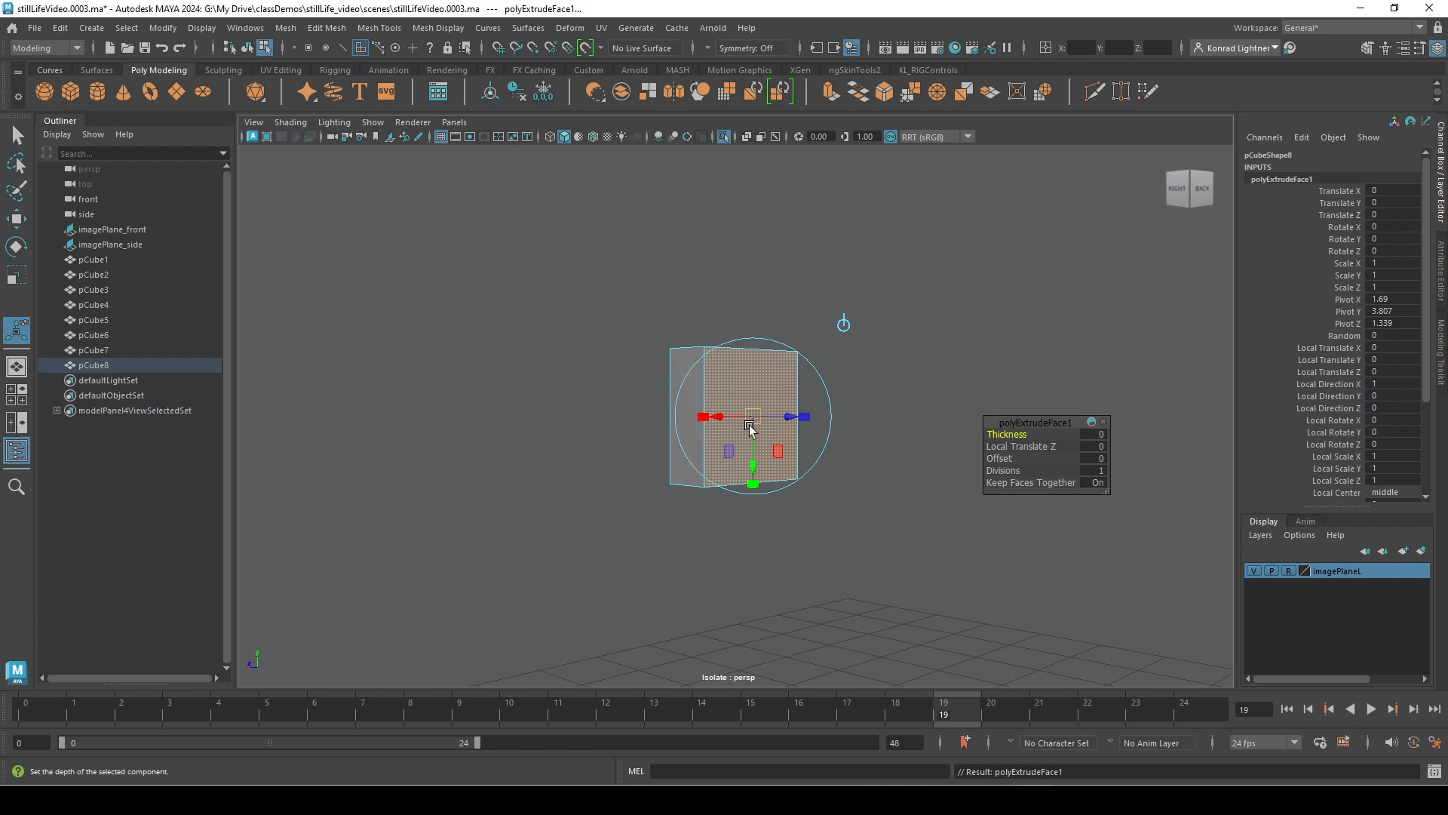
pyautogui.moveTo(708, 418)
pyautogui.mouseDown()
pyautogui.moveTo(733, 420)
pyautogui.moveTo(710, 421)
pyautogui.mouseUp()
pyautogui.hotkey('ctrl', 'z')
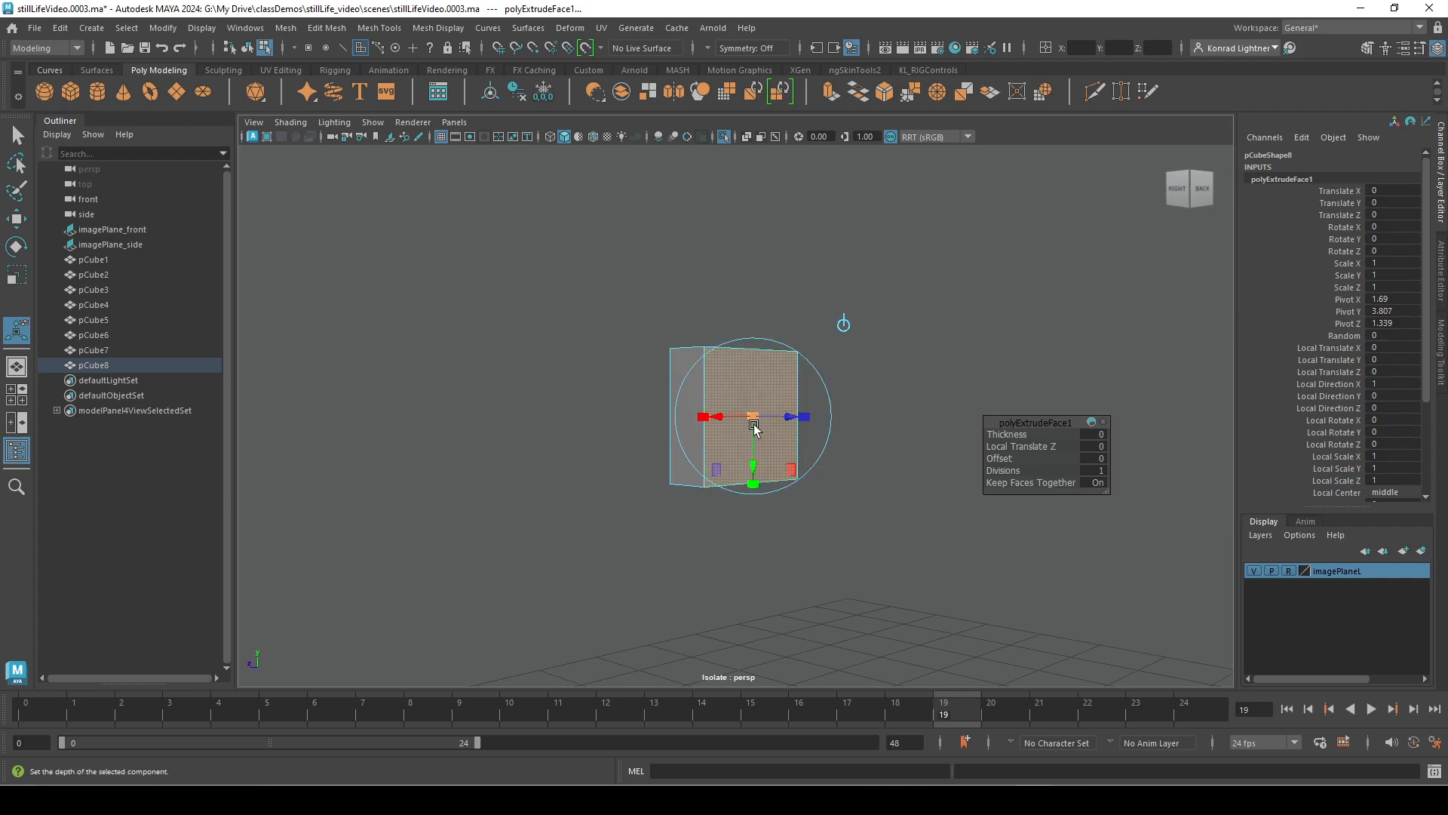
pyautogui.moveTo(752, 420); pyautogui.dragTo(739, 432)
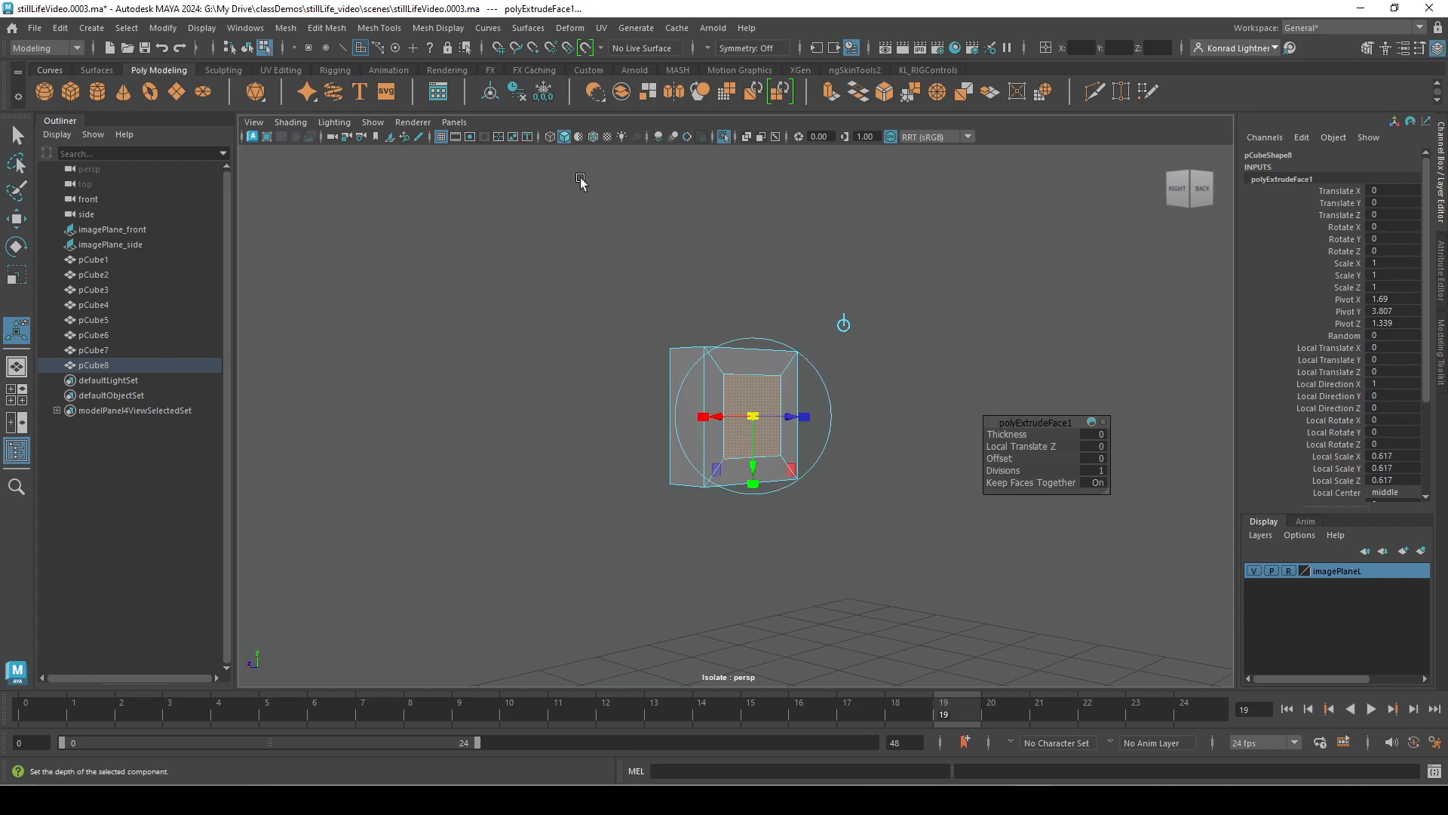
# In the wireframe side view with all objects shown, scale the inset face to about 0.565 to match the knob's reference stem.
pyautogui.click(452, 121)
pyautogui.moveTo(522, 167)
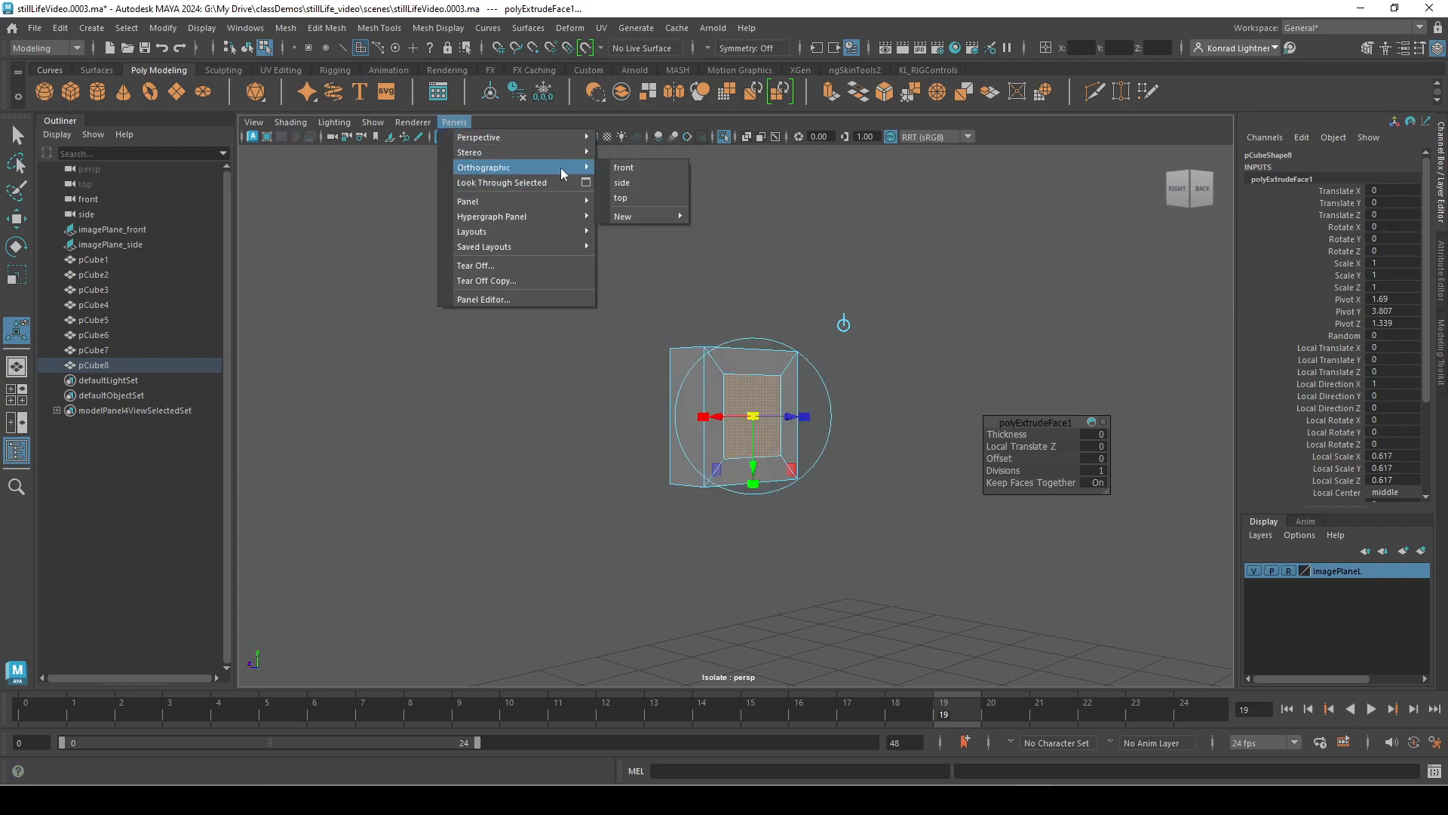
pyautogui.click(629, 182)
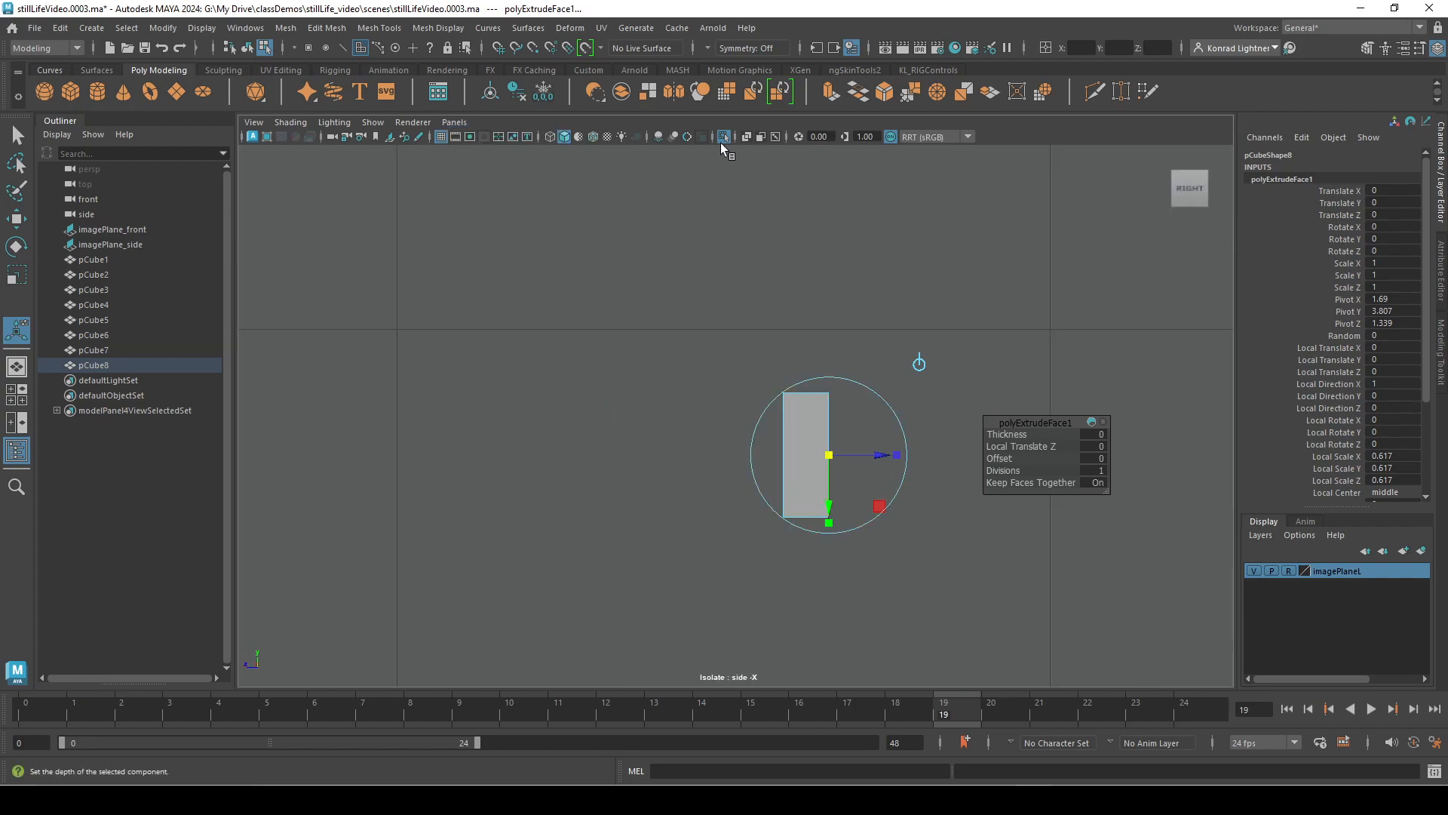
pyautogui.click(723, 136)
pyautogui.keyDown('alt'); pyautogui.moveTo(668, 405); pyautogui.dragTo(1084, 553, button='right'); pyautogui.keyUp('alt')
pyautogui.keyDown('alt'); pyautogui.moveTo(844, 522); pyautogui.dragTo(805, 388, button='middle'); pyautogui.keyUp('alt')
pyautogui.keyDown('alt'); pyautogui.moveTo(805, 387); pyautogui.dragTo(874, 457, button='right'); pyautogui.keyUp('alt')
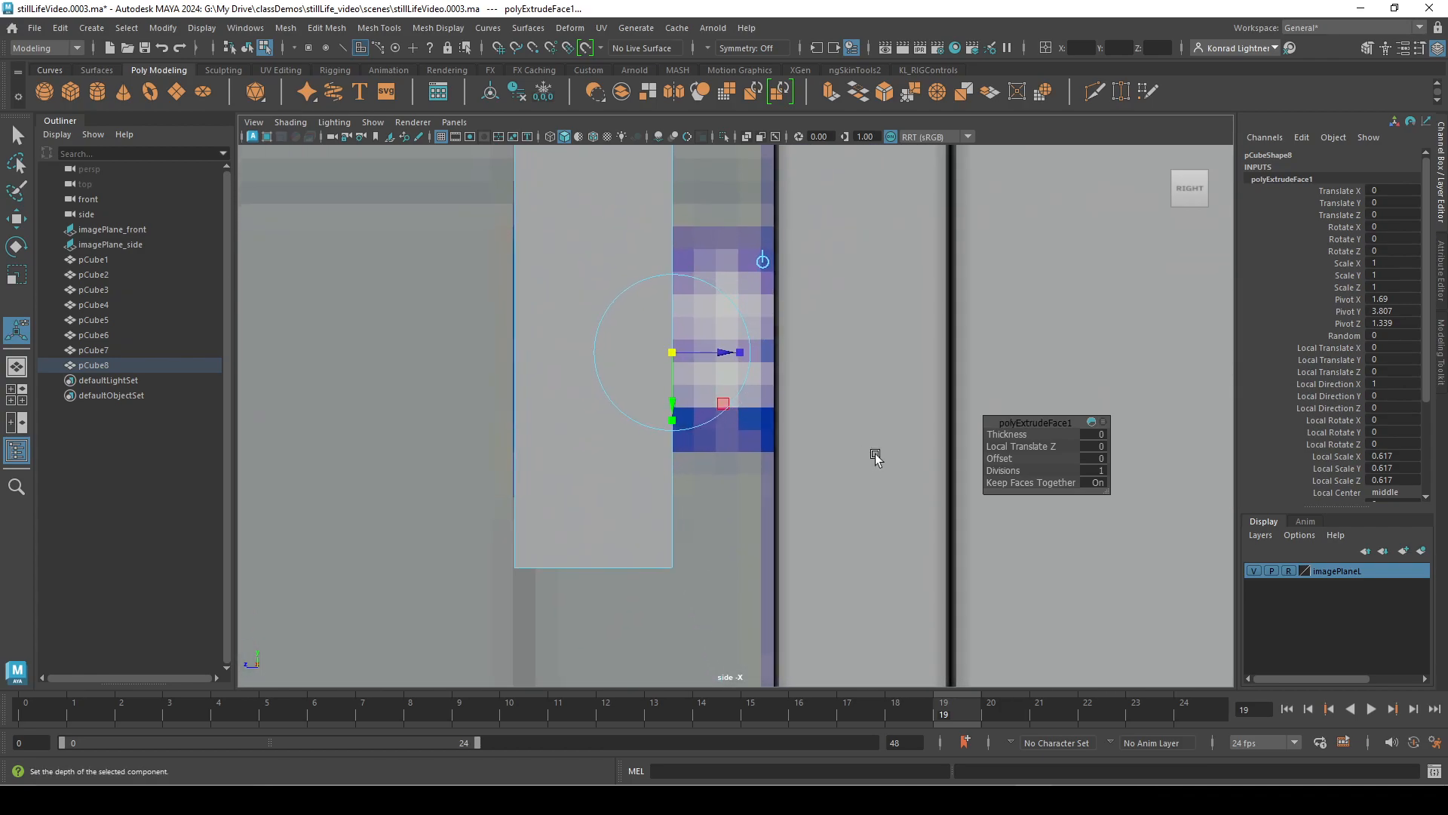
pyautogui.press('4')
pyautogui.keyDown('alt'); pyautogui.moveTo(674, 350); pyautogui.dragTo(697, 438, button='middle'); pyautogui.keyUp('alt')
pyautogui.moveTo(697, 438); pyautogui.dragTo(695, 442)
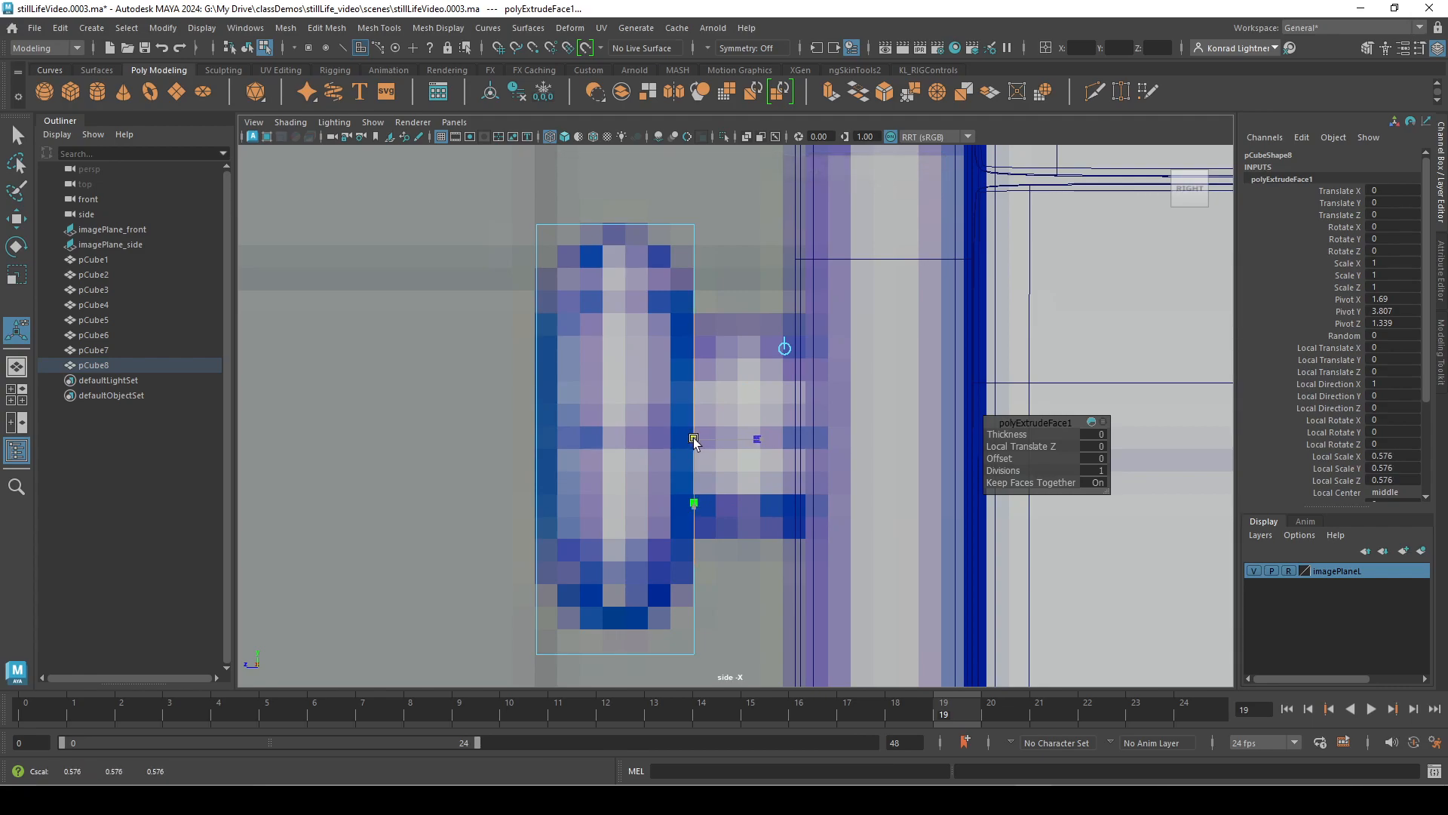
pyautogui.moveTo(693, 442); pyautogui.dragTo(709, 451)
# Return the cube to object mode and raise it slightly to Y 3.812.
pyautogui.moveTo(686, 228); pyautogui.dragTo(752, 206, button='right')
pyautogui.press('w')
pyautogui.moveTo(619, 360); pyautogui.dragTo(622, 353)
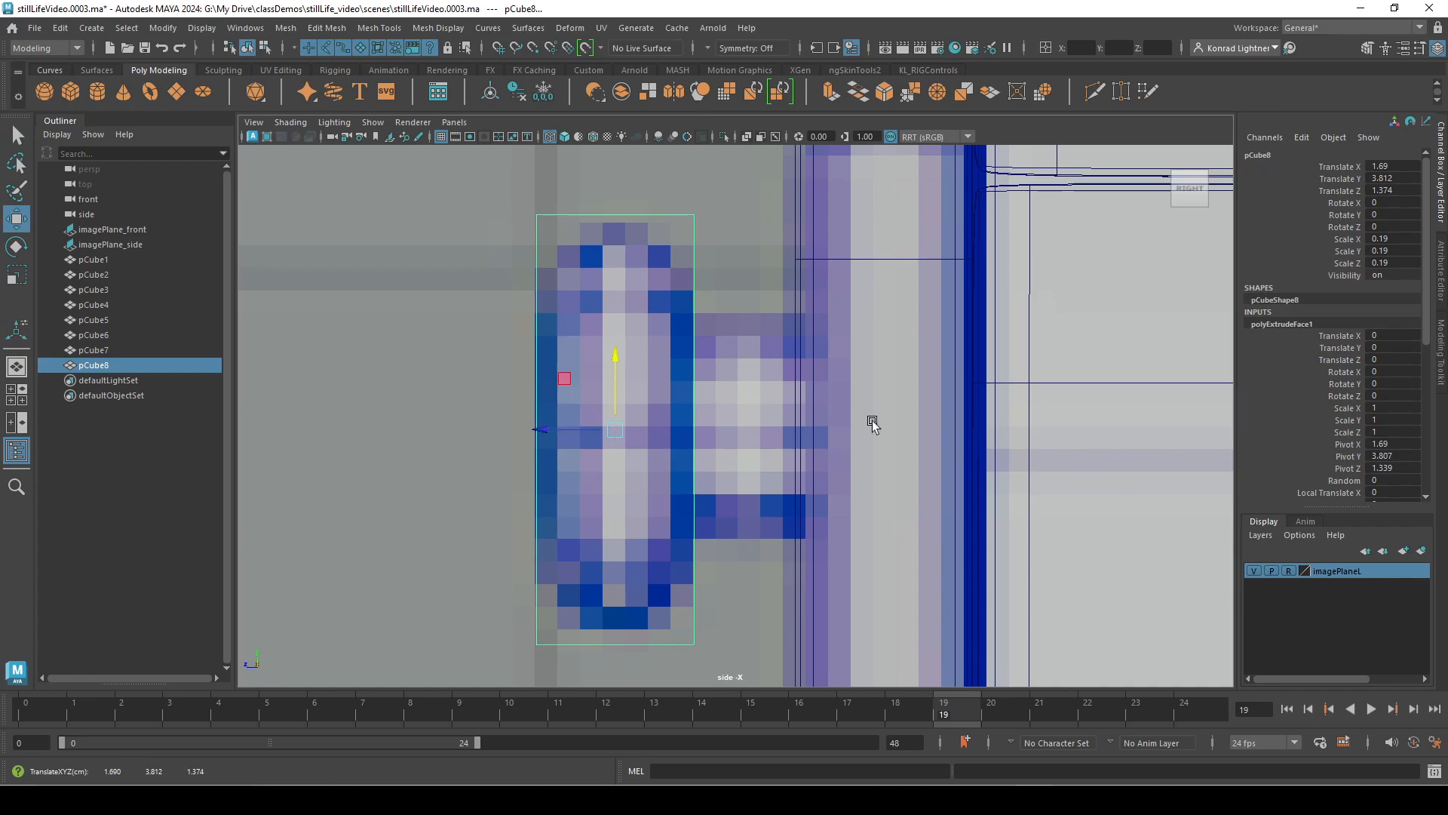
# Return to the perspective view and isolate the knob cube.
pyautogui.click(454, 122)
pyautogui.moveTo(556, 140)
pyautogui.moveTo(549, 169)
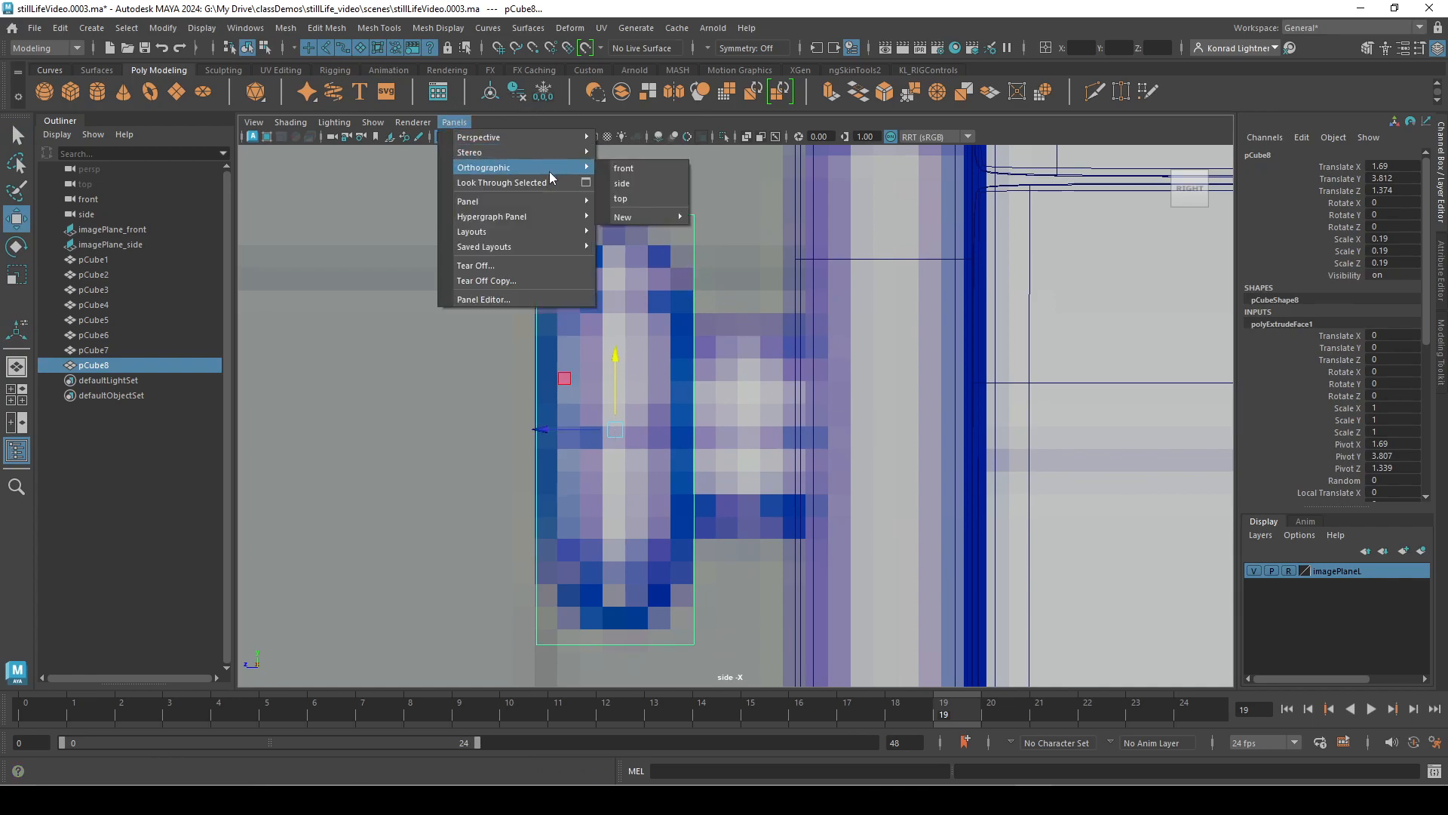
pyautogui.click(642, 137)
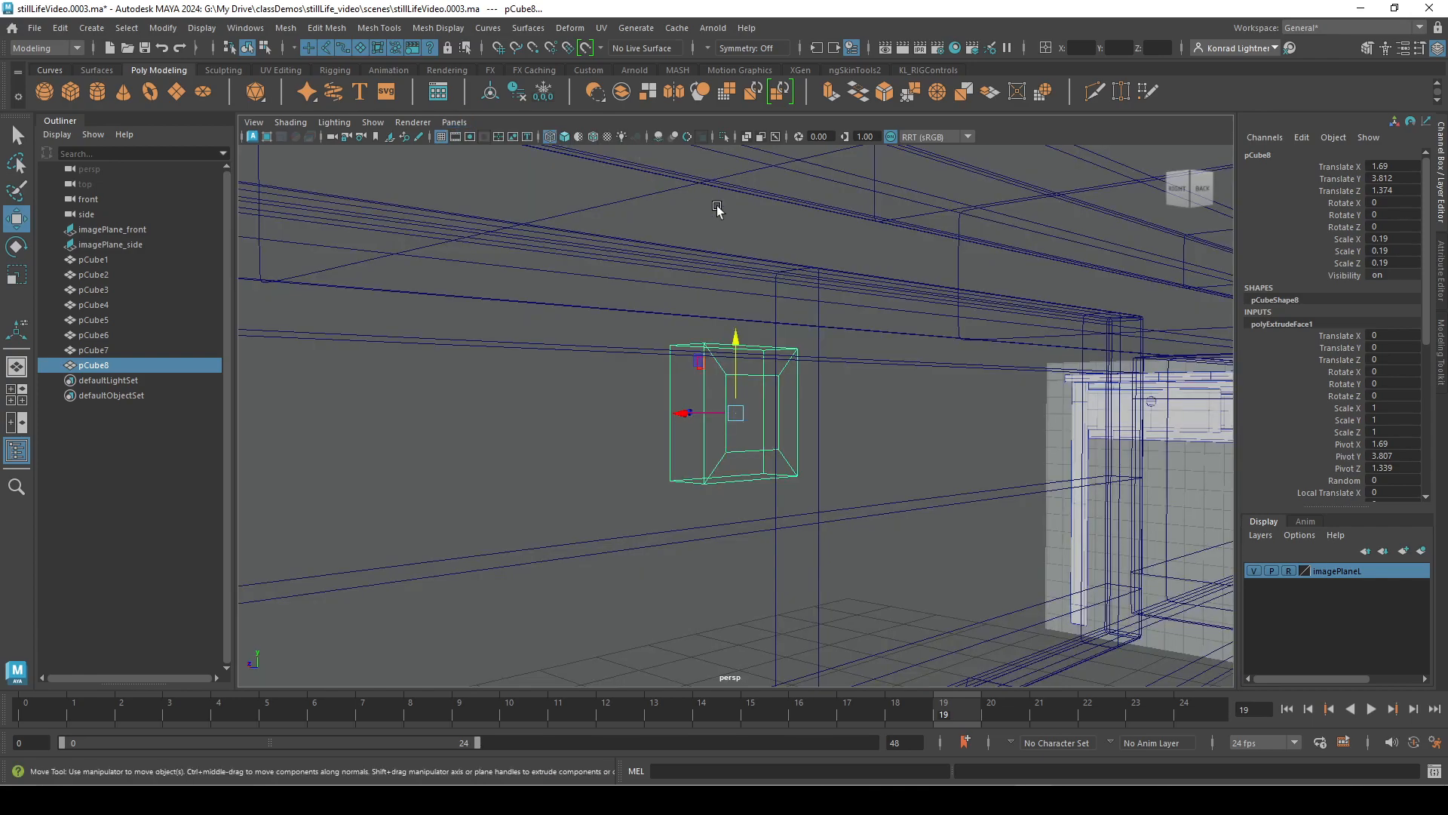
pyautogui.click(722, 138)
# Select the inset back face and extrude it outward about 0.064 to form the knob's stem.
pyautogui.rightClick(758, 342)
pyautogui.click(757, 383)
pyautogui.click(764, 413)
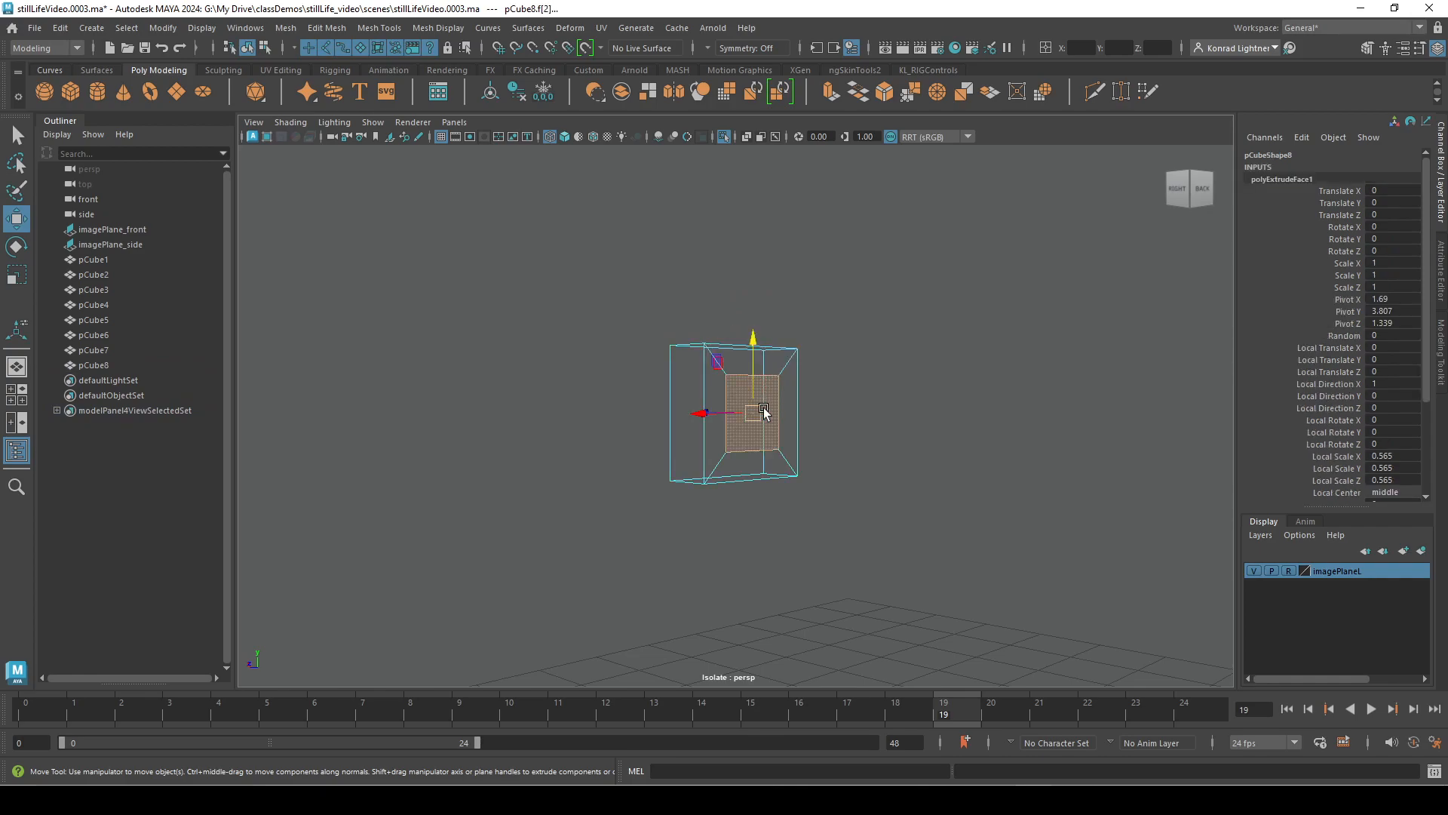
pyautogui.keyDown('alt'); pyautogui.moveTo(833, 493); pyautogui.dragTo(877, 521); pyautogui.keyUp('alt')
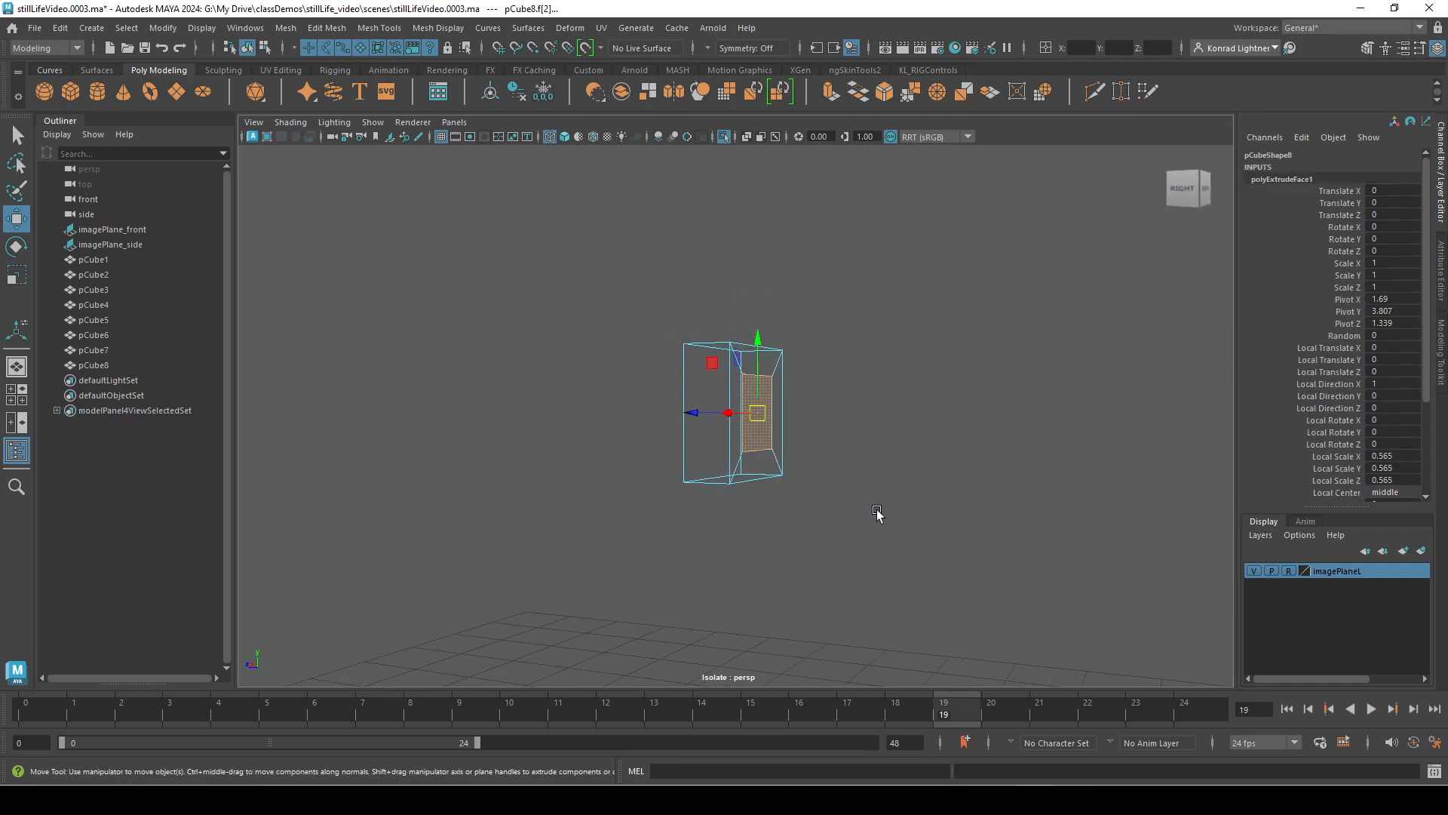
pyautogui.keyDown('alt'); pyautogui.moveTo(851, 350); pyautogui.dragTo(849, 360, button='right'); pyautogui.keyUp('alt')
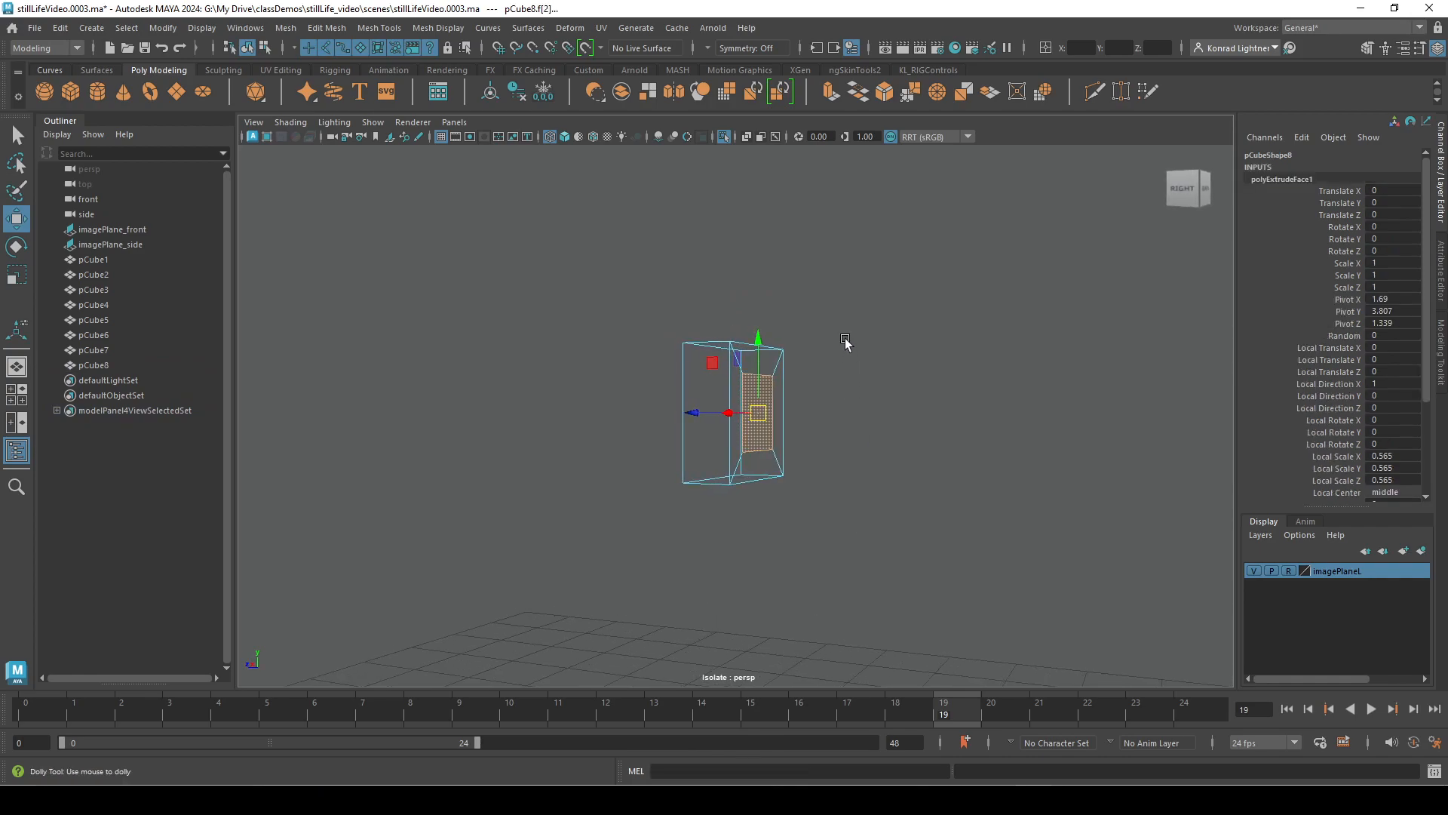
pyautogui.keyDown('alt'); pyautogui.moveTo(849, 380); pyautogui.dragTo(844, 423); pyautogui.keyUp('alt')
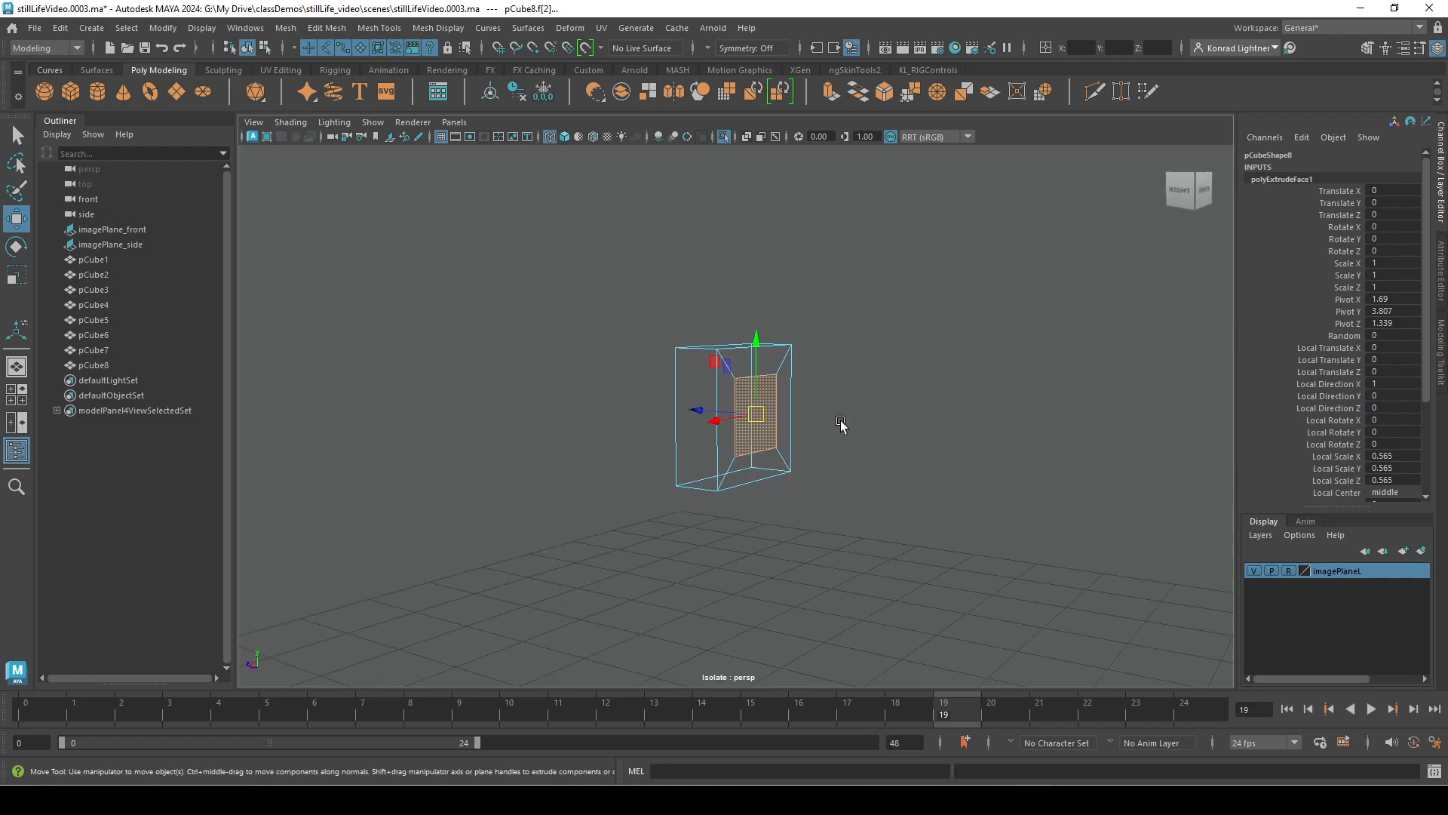
pyautogui.keyDown('shift'); pyautogui.moveTo(798, 359); pyautogui.dragTo(806, 392, button='right'); pyautogui.keyUp('shift')
pyautogui.keyDown('alt'); pyautogui.moveTo(801, 475); pyautogui.dragTo(848, 508); pyautogui.keyUp('alt')
pyautogui.moveTo(816, 427); pyautogui.dragTo(792, 387)
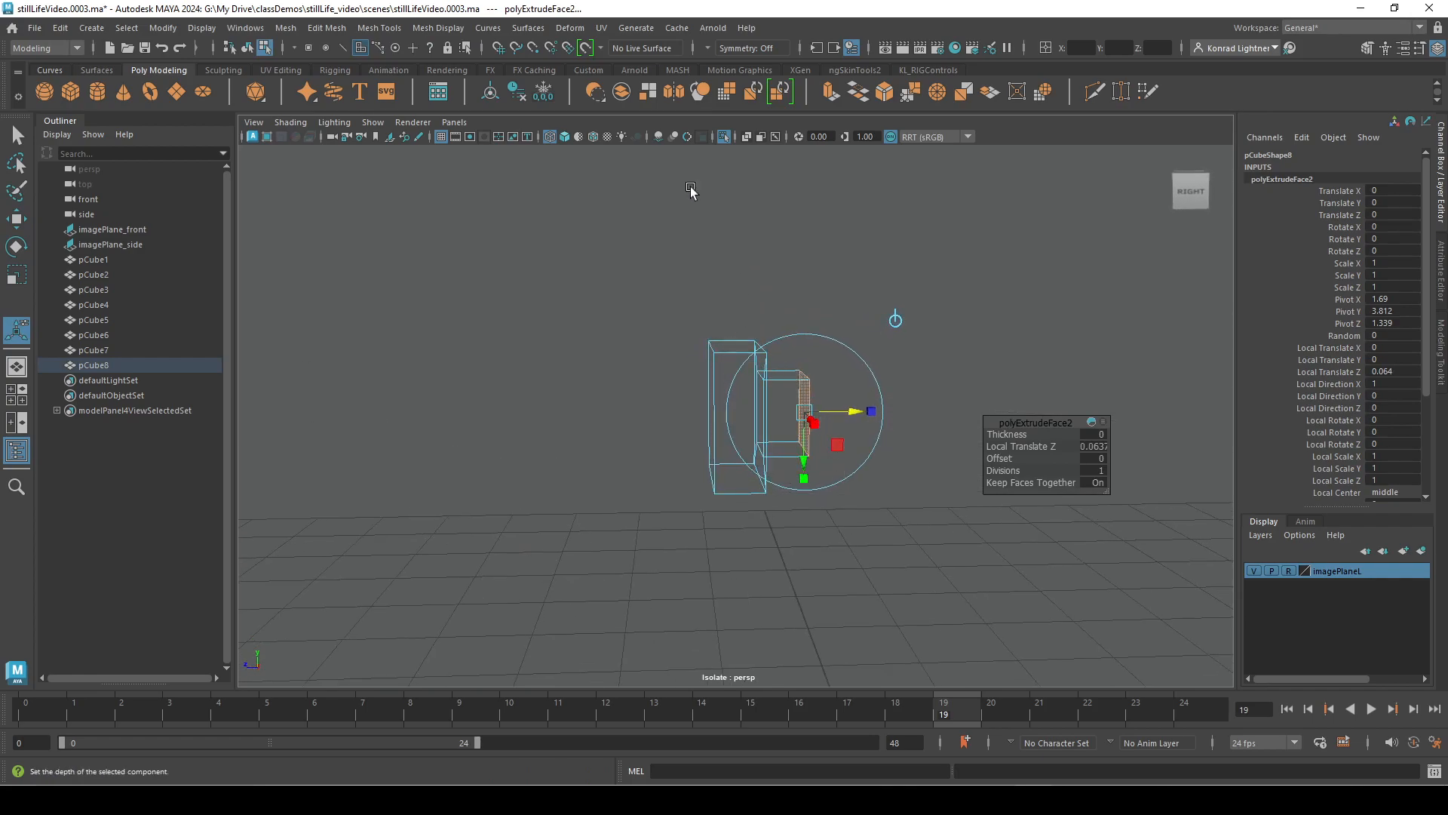
pyautogui.click(454, 122)
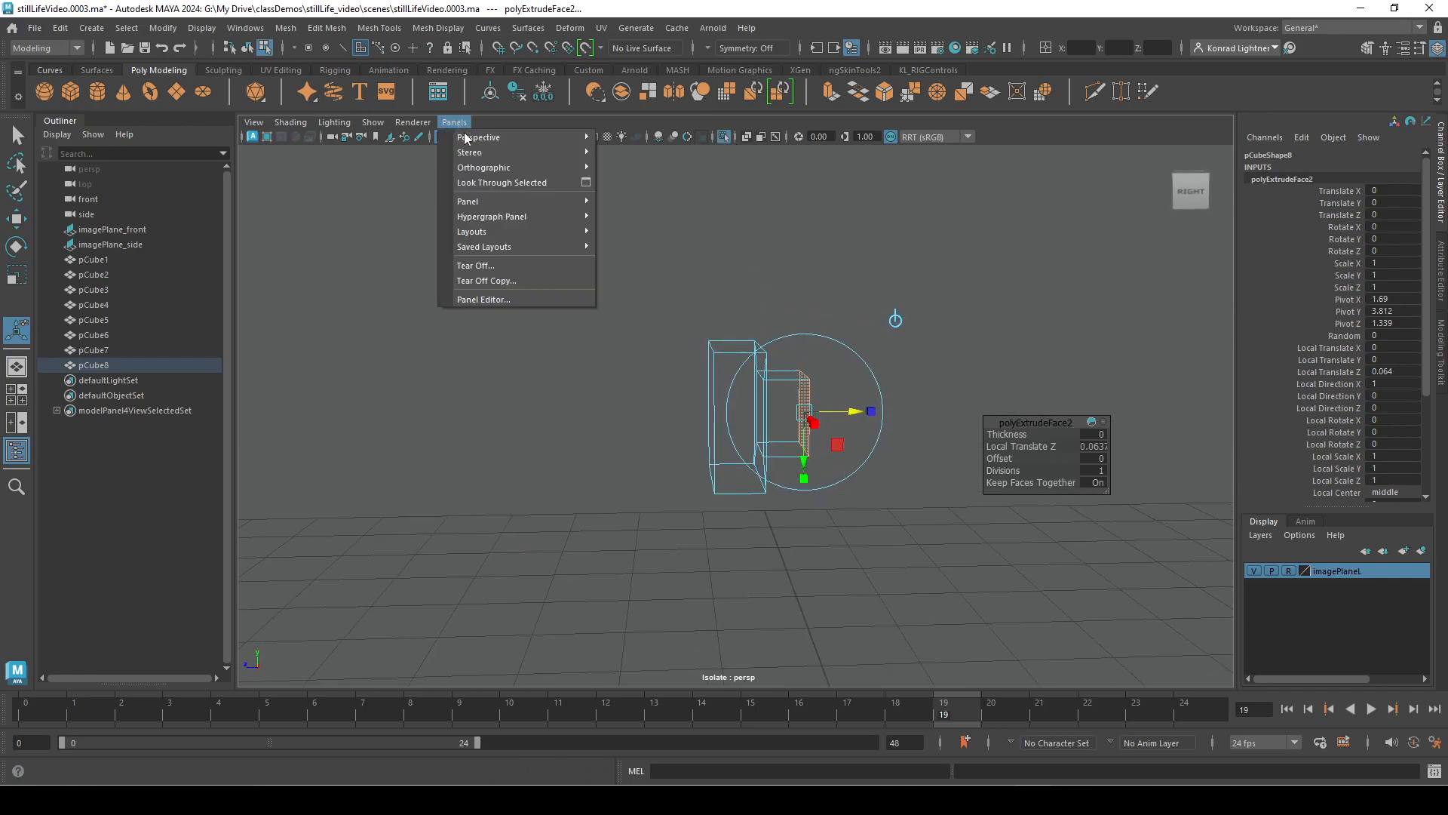
pyautogui.moveTo(514, 166)
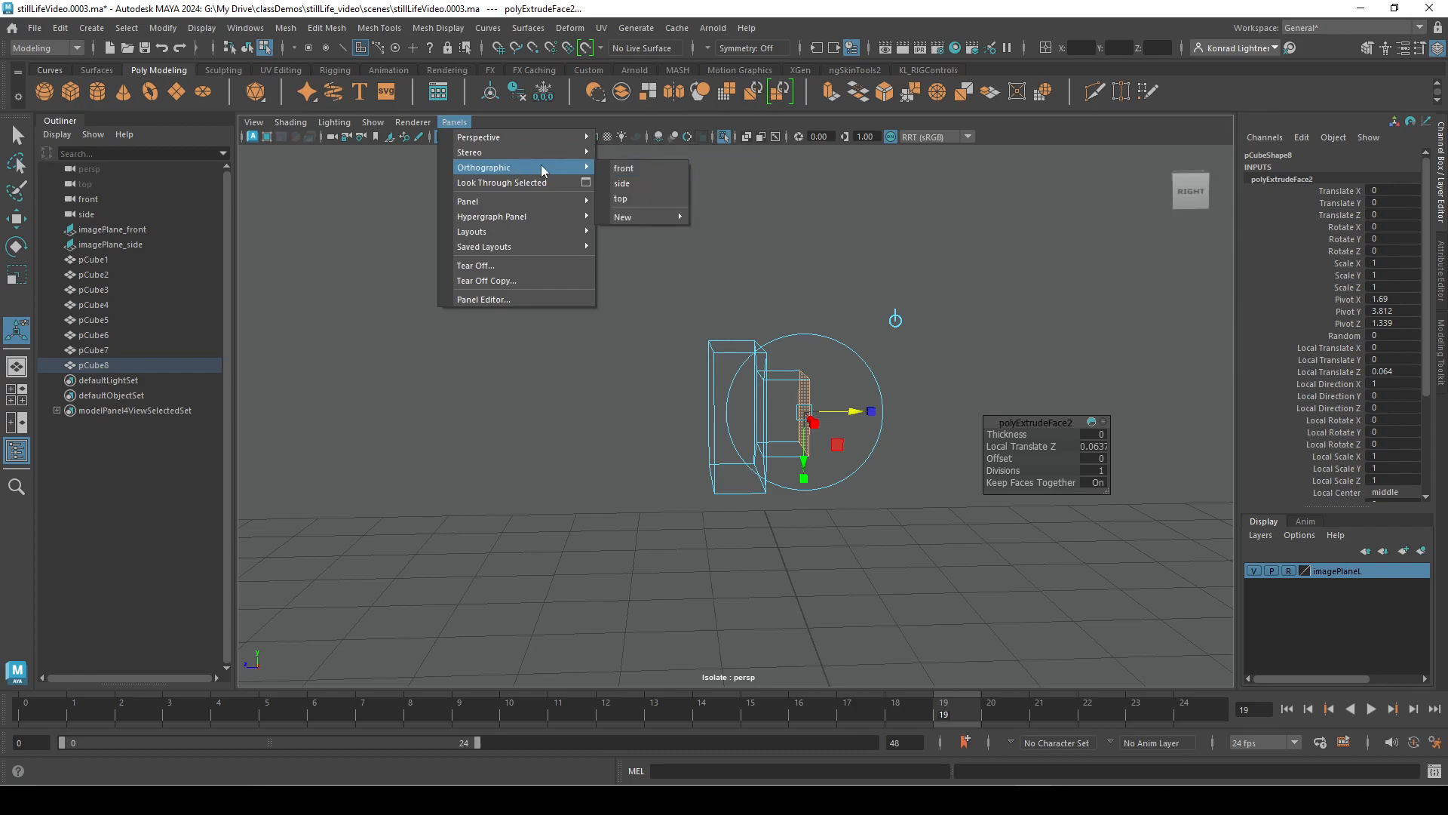
pyautogui.click(905, 200)
pyautogui.click(906, 201)
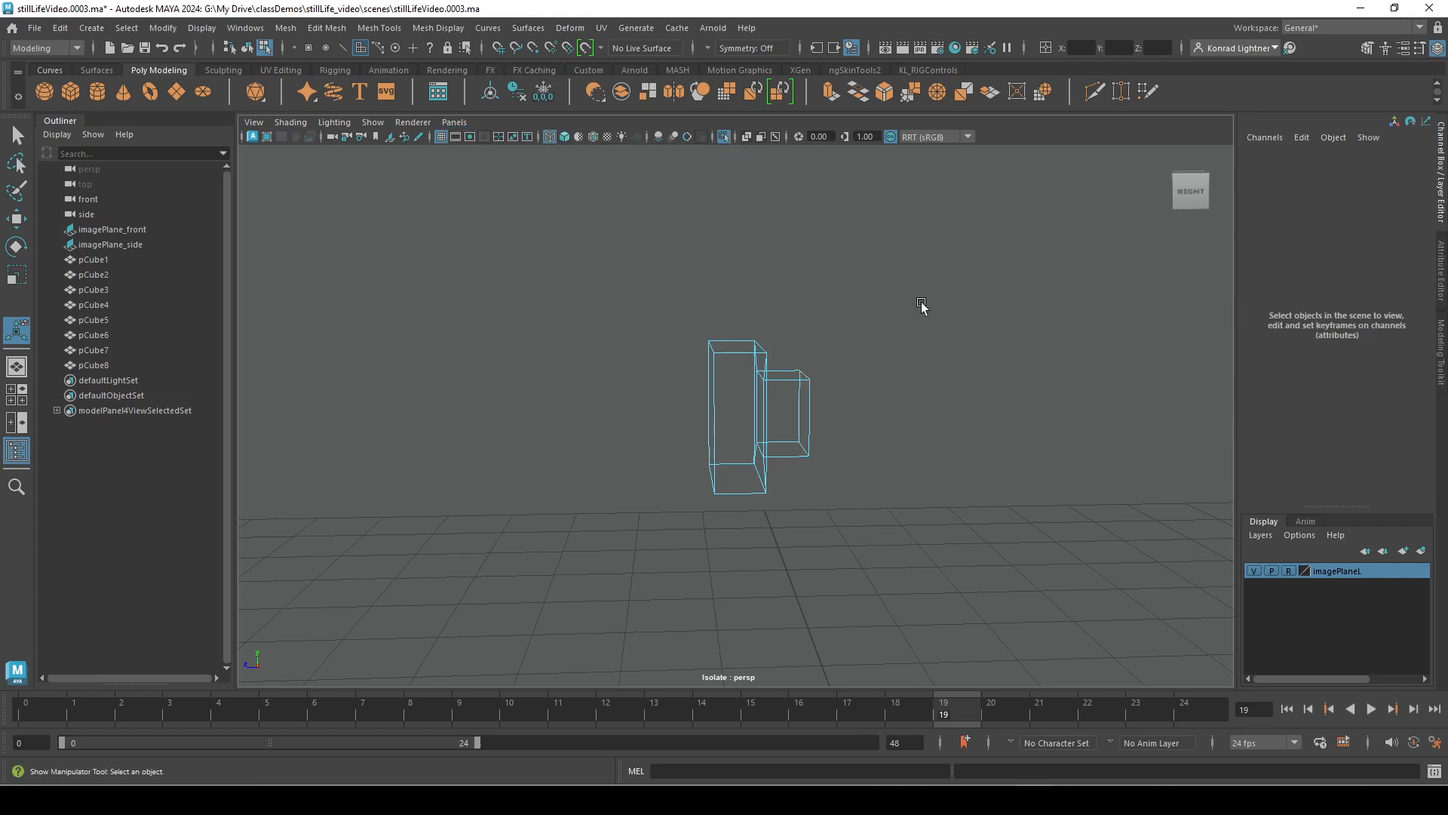
# Select the stem's end face, show all objects again and switch to shaded display, ready for moving the face.
pyautogui.keyDown('alt'); pyautogui.moveTo(869, 262); pyautogui.dragTo(802, 423); pyautogui.keyUp('alt')
pyautogui.click(800, 423)
pyautogui.click(724, 137)
pyautogui.keyDown('alt'); pyautogui.moveTo(646, 359); pyautogui.dragTo(687, 383); pyautogui.keyUp('alt')
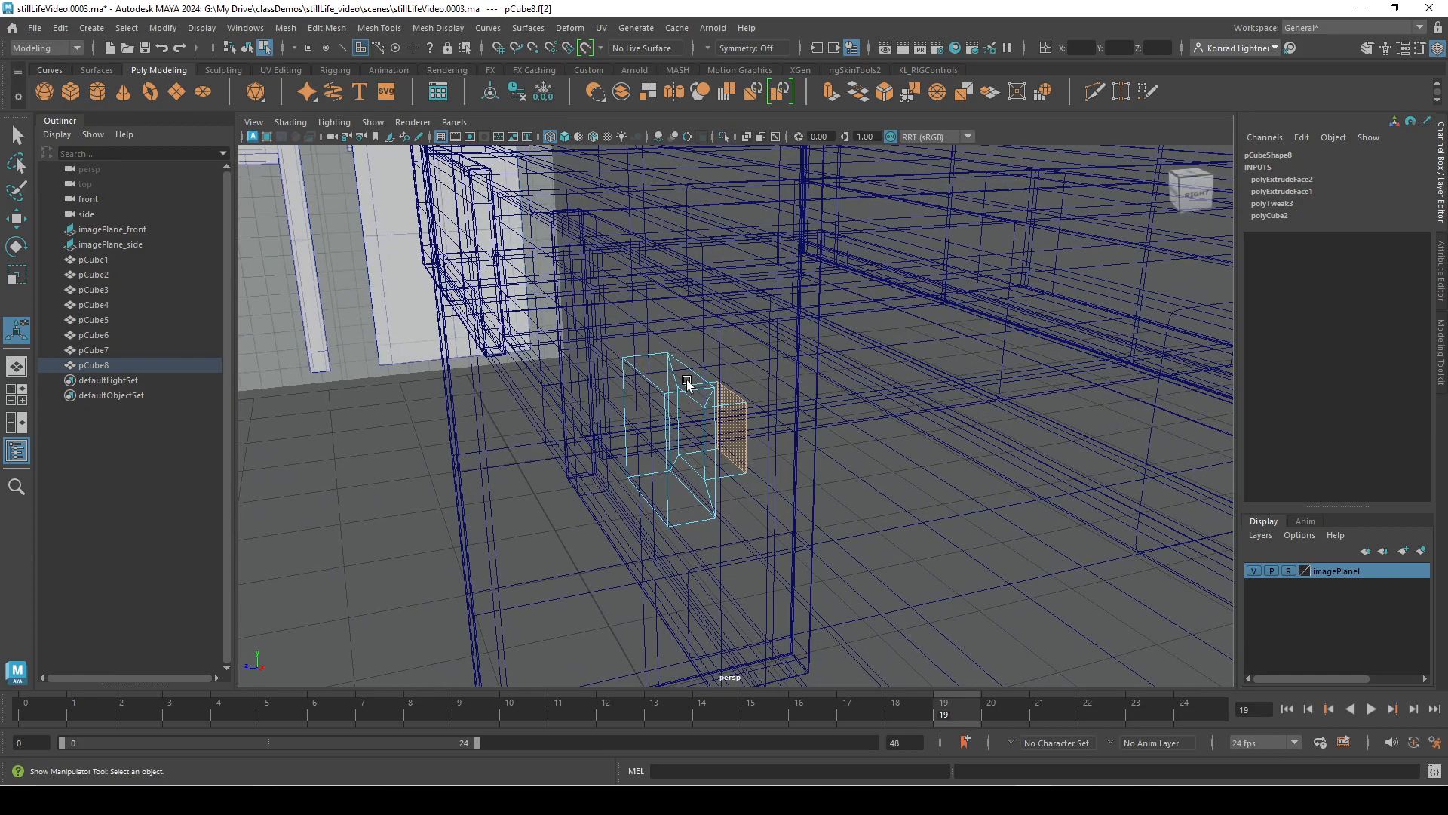
pyautogui.press('5')
pyautogui.keyDown('alt'); pyautogui.moveTo(906, 533); pyautogui.dragTo(906, 524); pyautogui.keyUp('alt')
pyautogui.press('w')
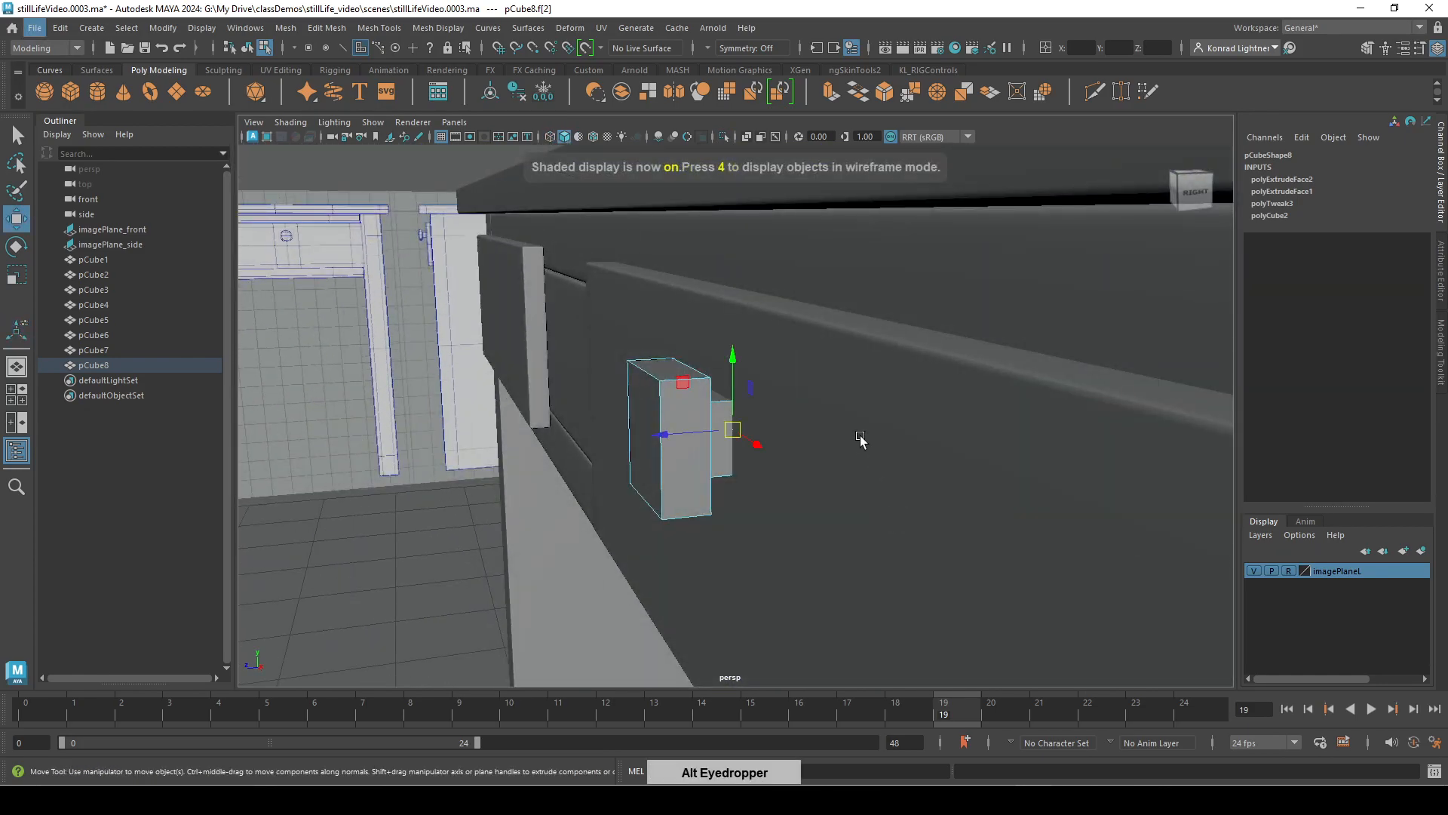
# Turn on wireframe on shaded and move the stem's end face along Z to about 1.304.
pyautogui.moveTo(663, 435); pyautogui.dragTo(646, 446)
pyautogui.keyDown('alt'); pyautogui.moveTo(801, 485); pyautogui.dragTo(756, 458, button='middle'); pyautogui.keyUp('alt')
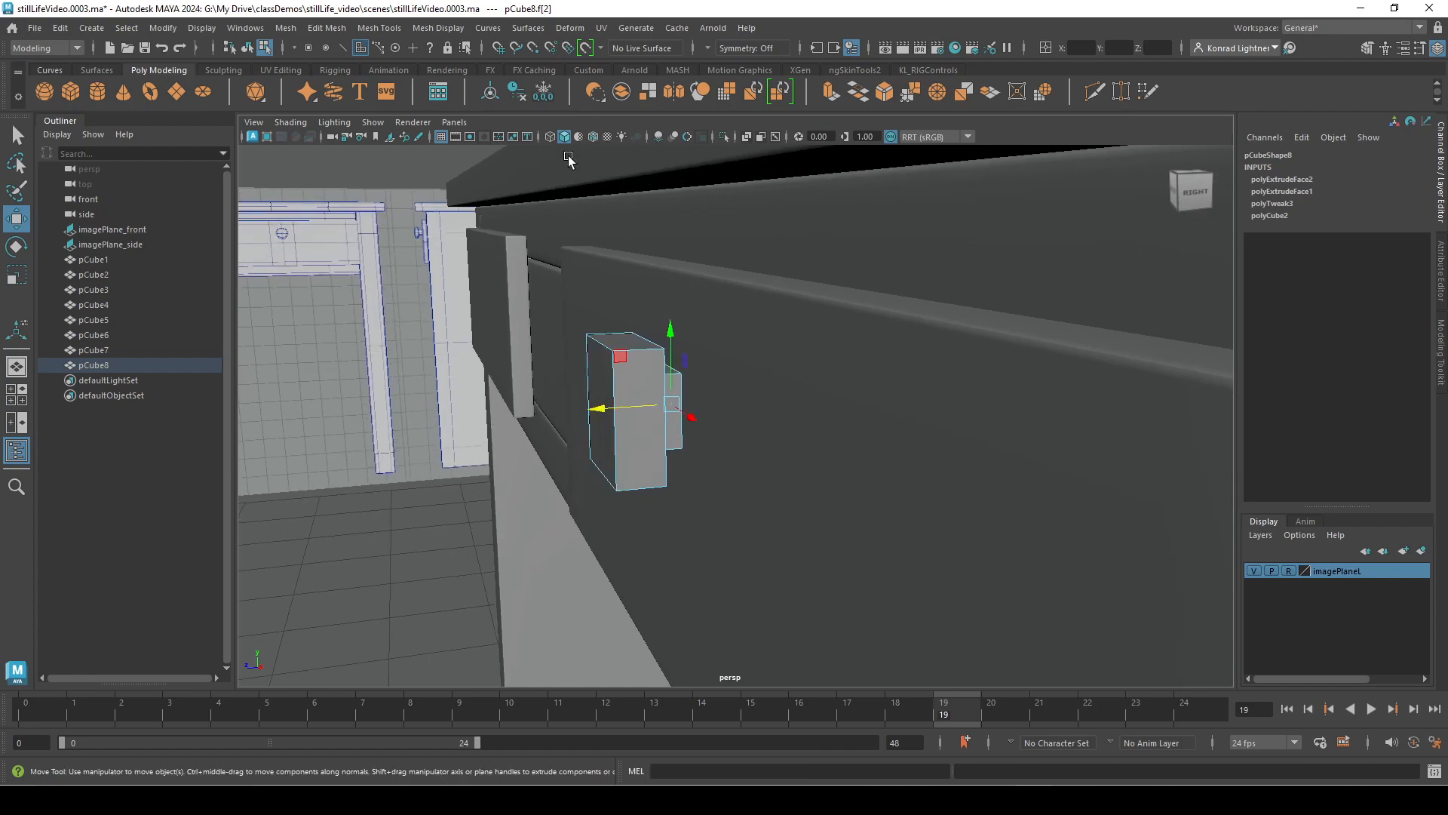
pyautogui.click(595, 137)
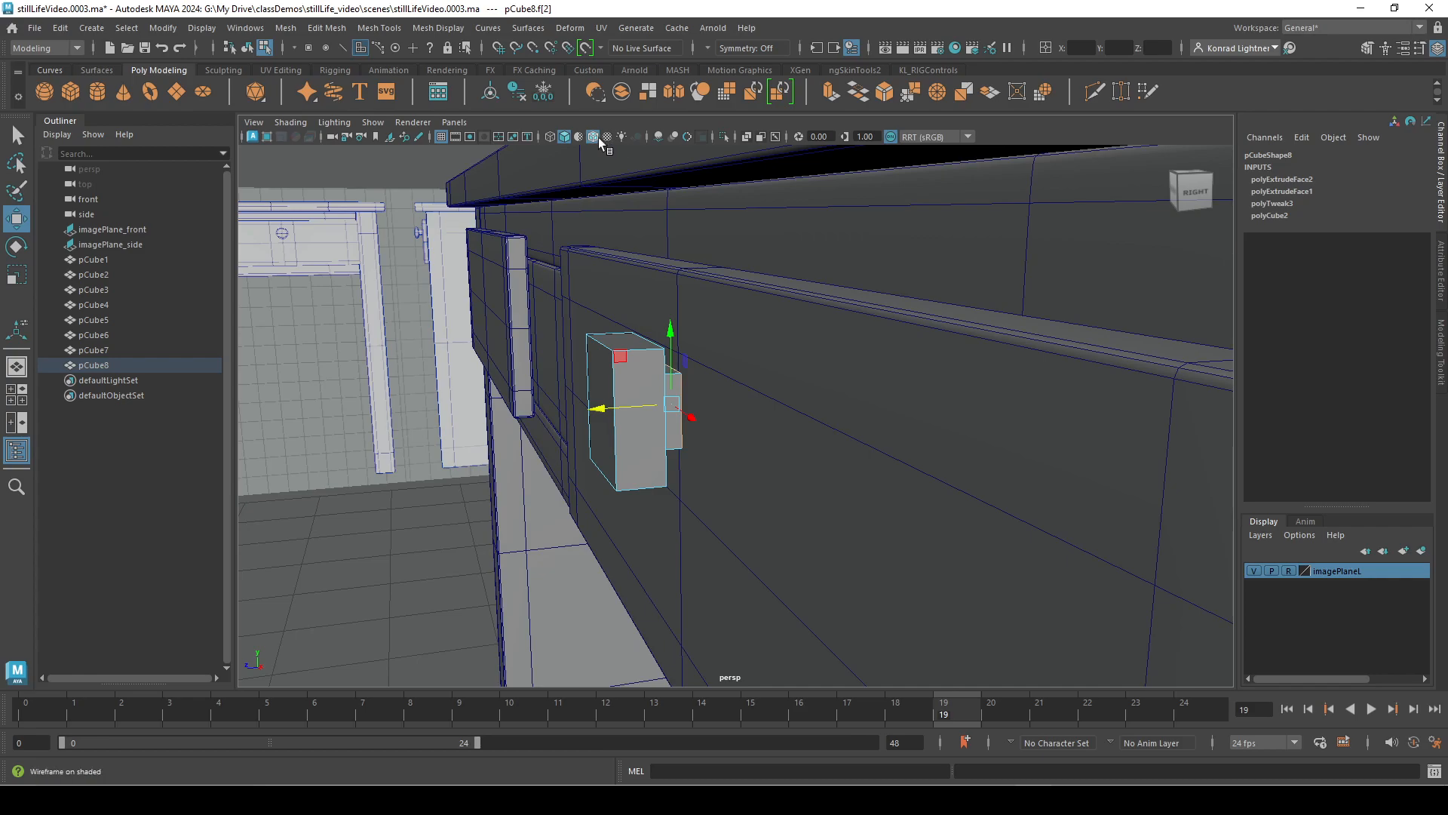
pyautogui.keyDown('alt'); pyautogui.moveTo(699, 321); pyautogui.dragTo(757, 349); pyautogui.keyUp('alt')
pyautogui.moveTo(601, 405); pyautogui.dragTo(600, 404)
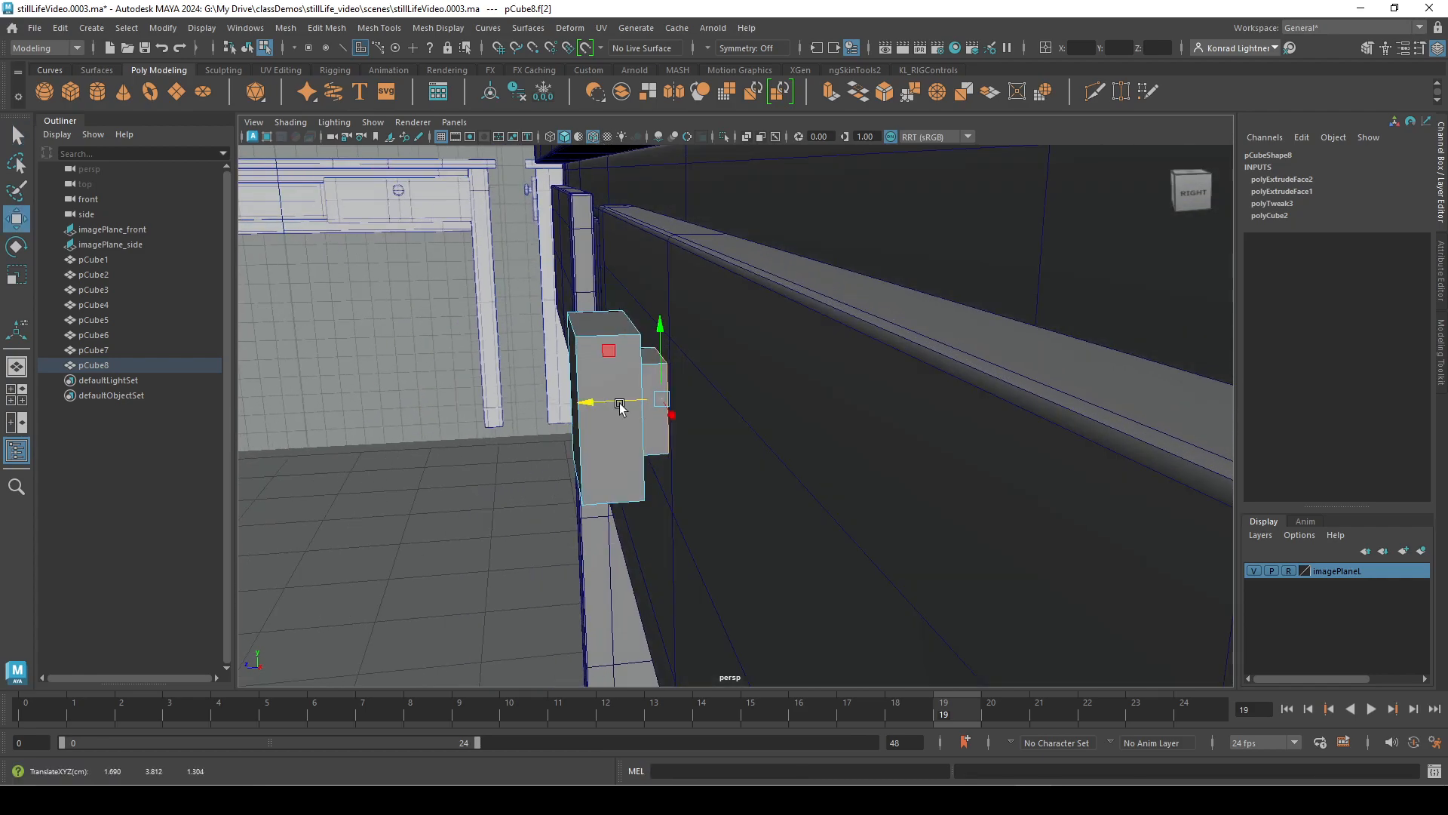
# Snap the stem's end face along Z to the drawer front, at about Z 1.294.
pyautogui.keyDown('alt'); pyautogui.moveTo(627, 538); pyautogui.dragTo(642, 416); pyautogui.keyUp('alt')
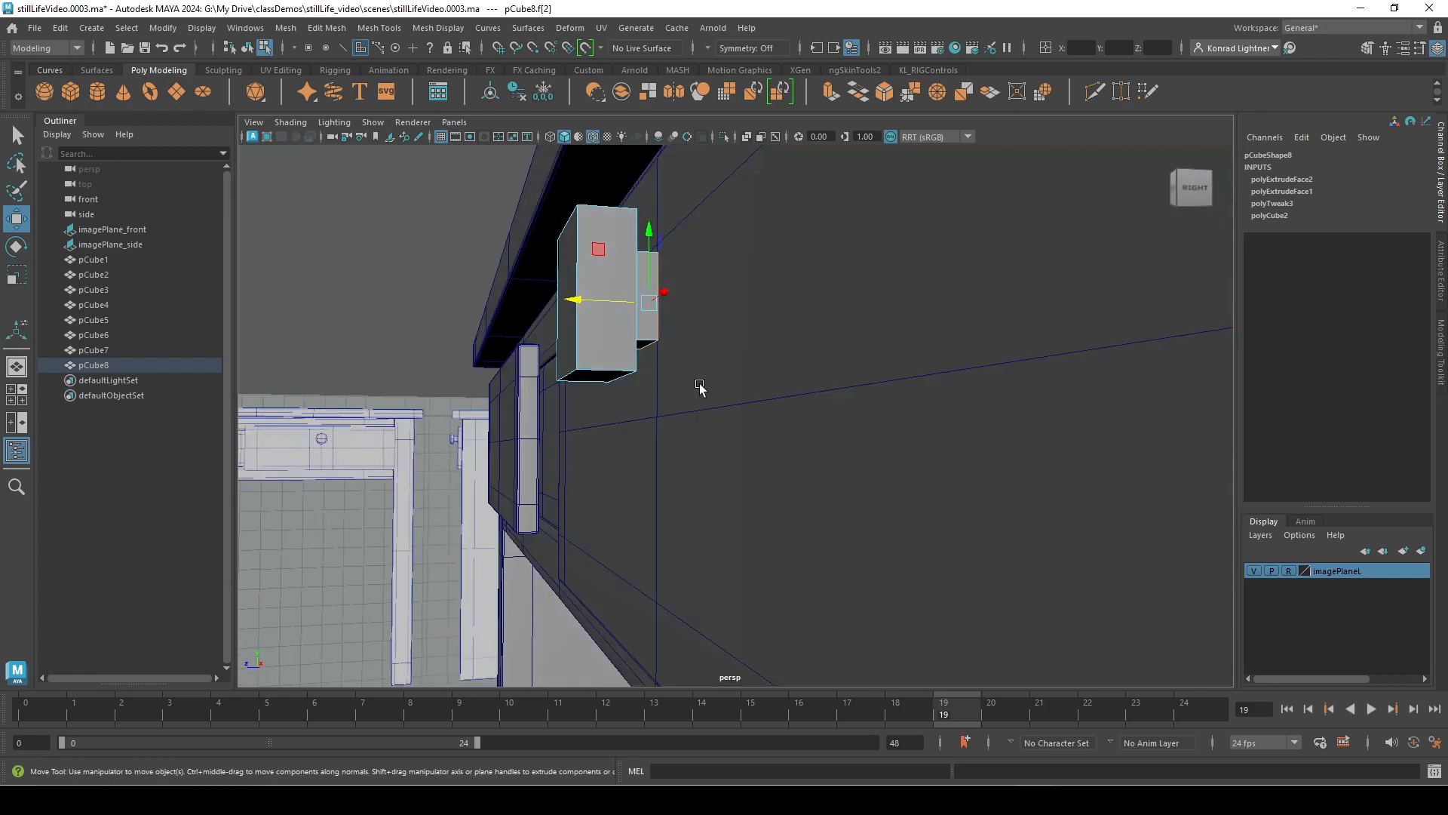
pyautogui.press('v')
pyautogui.moveTo(657, 414); pyautogui.dragTo(637, 411, button='middle')
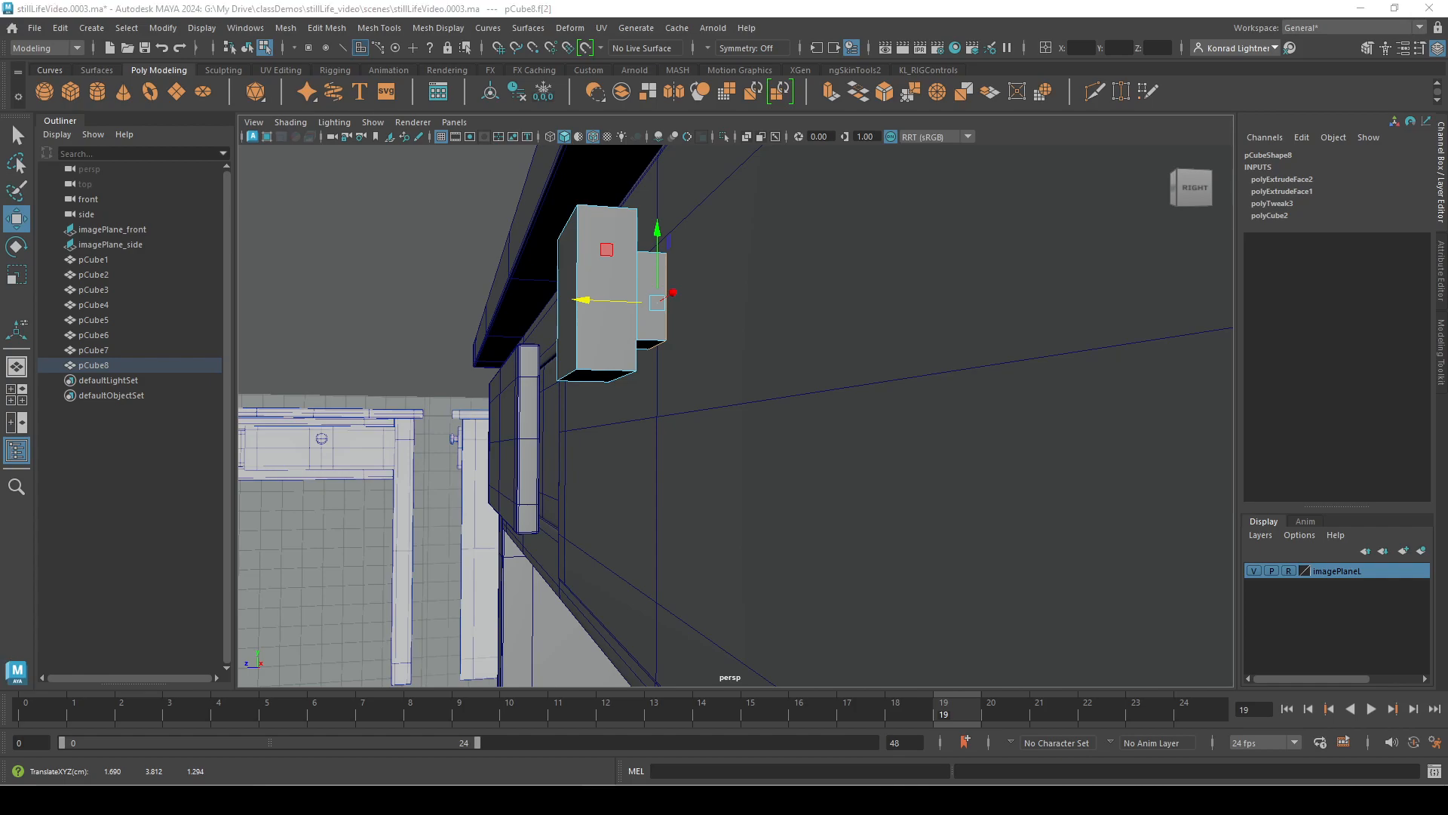
pyautogui.keyDown('alt'); pyautogui.moveTo(436, 492); pyautogui.dragTo(453, 537); pyautogui.keyUp('alt')
pyautogui.keyDown('alt'); pyautogui.moveTo(638, 383); pyautogui.dragTo(675, 550, button='middle'); pyautogui.keyUp('alt')
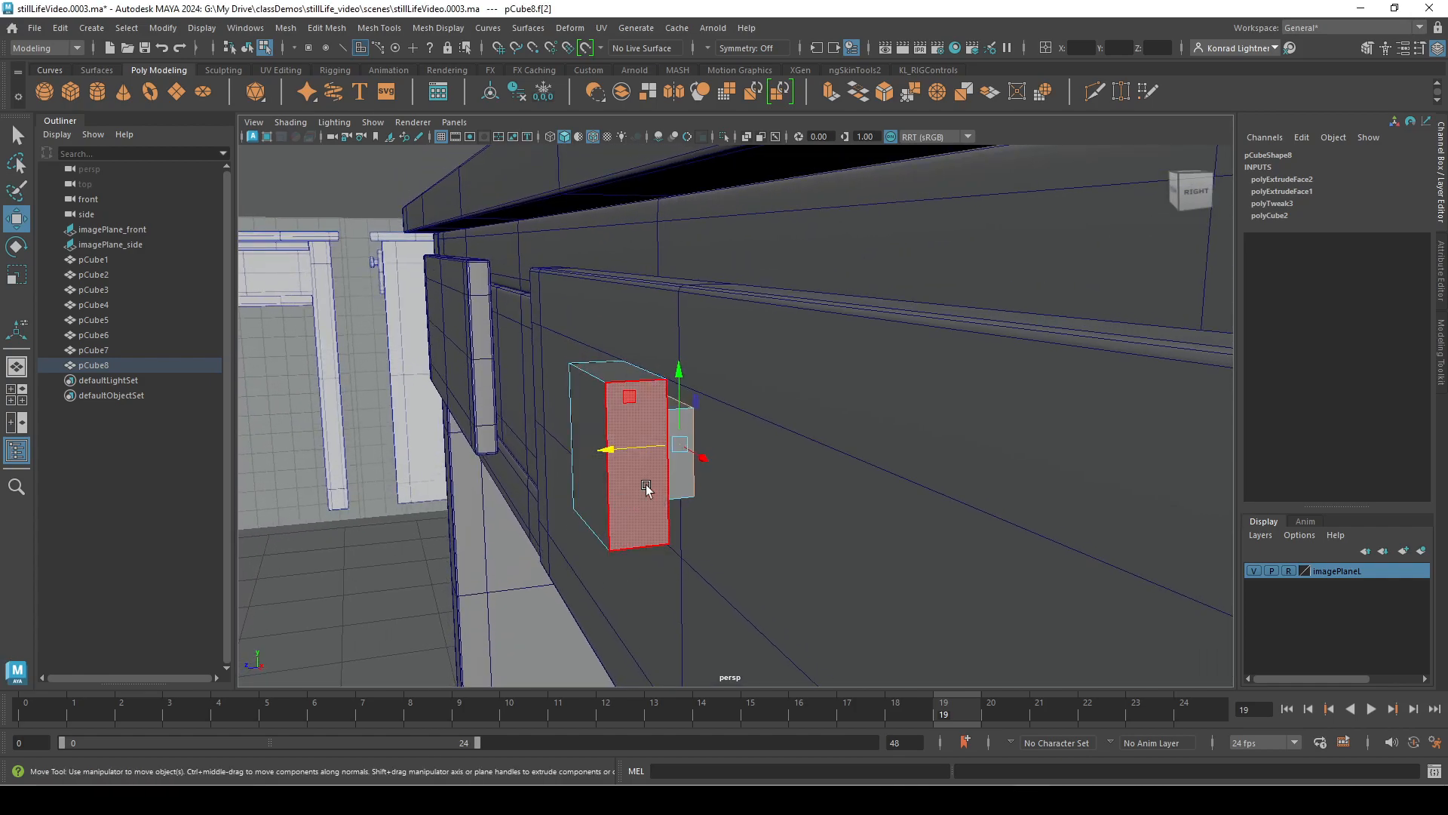
# Return the knob to object mode and check its shape in smooth preview, restoring the unsmoothed display.
pyautogui.moveTo(664, 419); pyautogui.dragTo(737, 332, button='right')
pyautogui.keyDown('alt'); pyautogui.moveTo(720, 518); pyautogui.dragTo(640, 508); pyautogui.keyUp('alt')
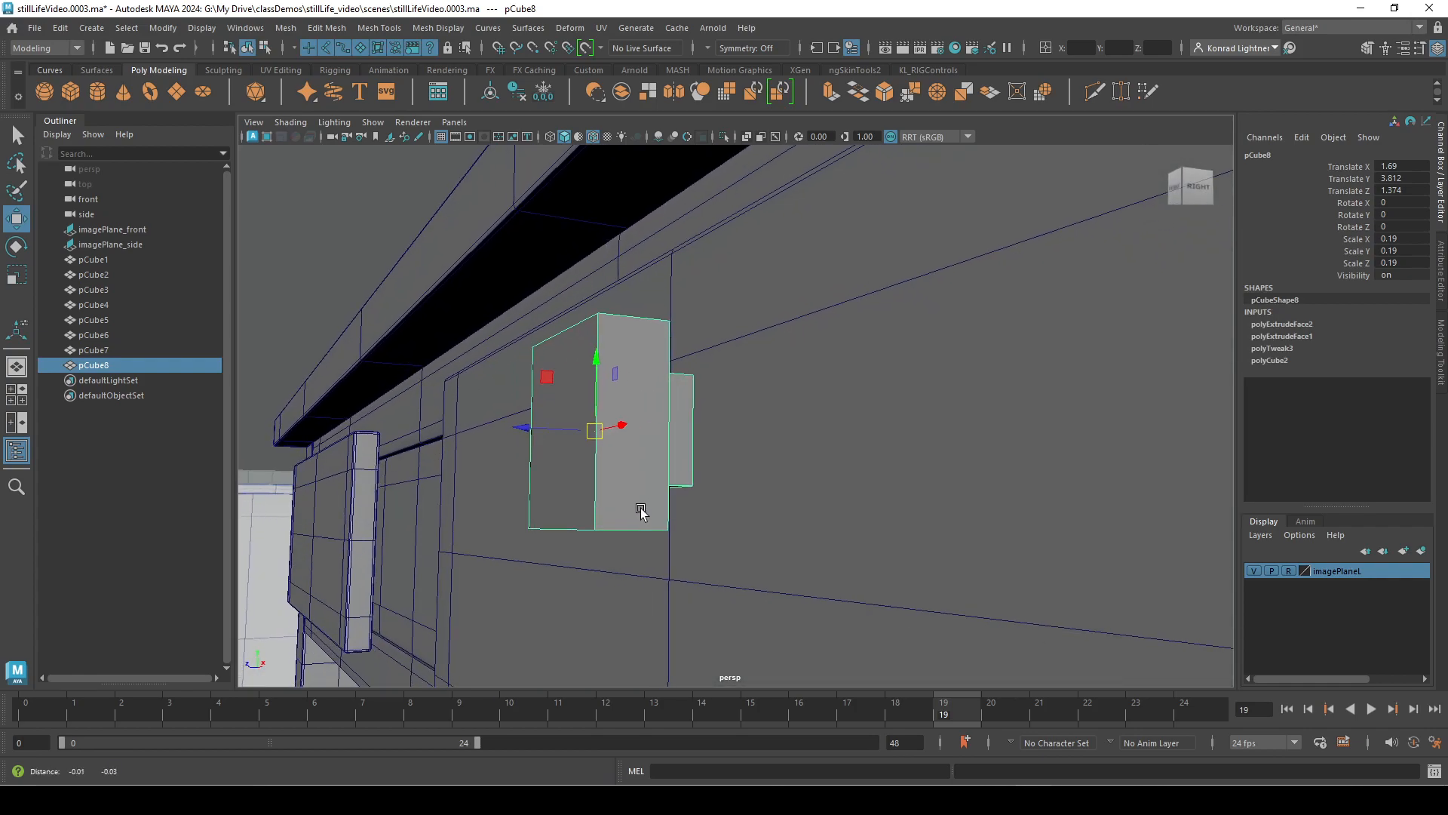
pyautogui.press('3')
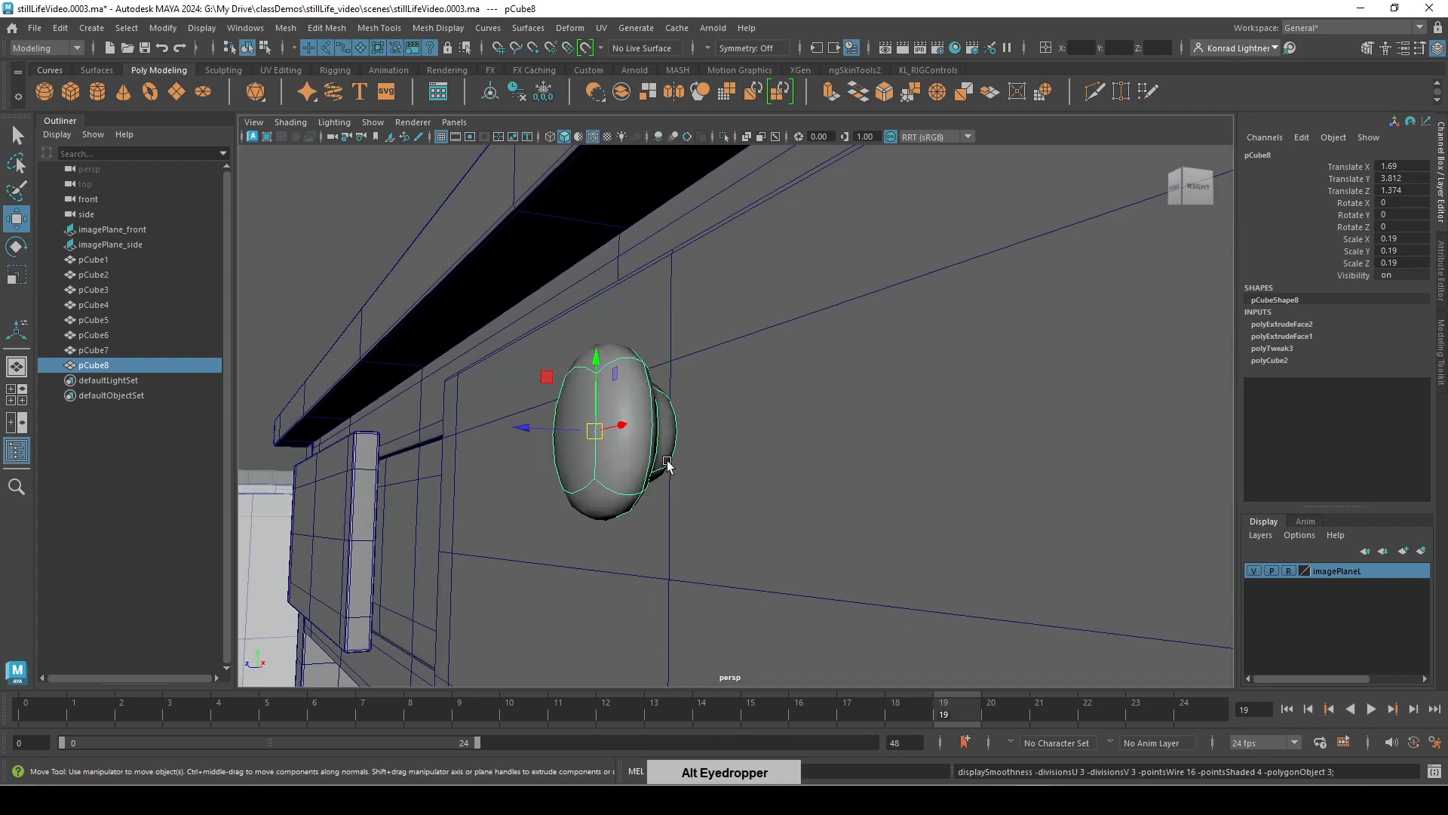
pyautogui.keyDown('alt'); pyautogui.moveTo(717, 509); pyautogui.dragTo(623, 477); pyautogui.keyUp('alt')
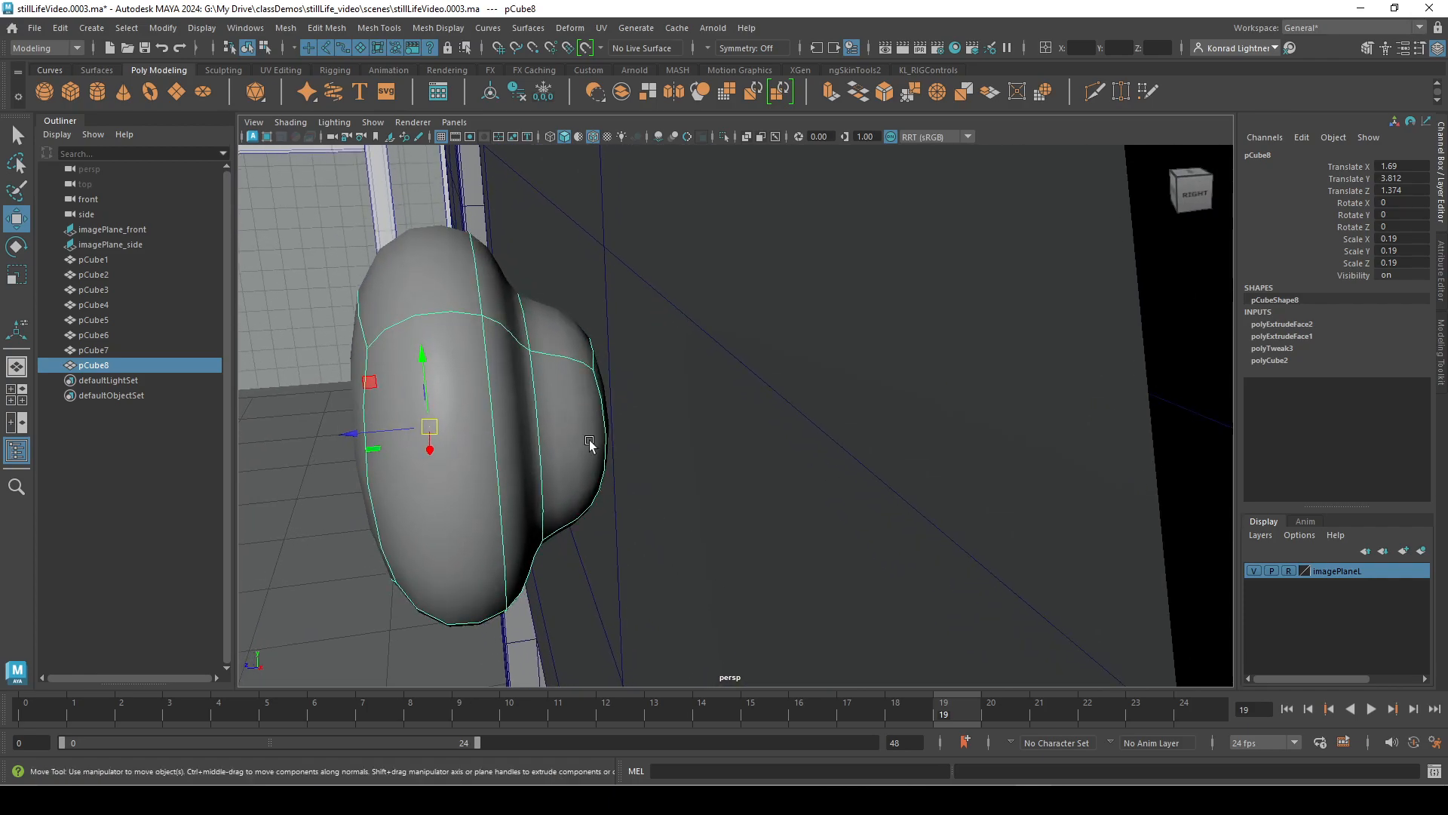
pyautogui.press('1')
# In the side view, compare the smoothed knob with the reference image in wireframe and shaded display.
pyautogui.keyDown('alt'); pyautogui.moveTo(757, 474); pyautogui.dragTo(284, 377, button='right'); pyautogui.keyUp('alt')
pyautogui.keyDown('alt'); pyautogui.moveTo(284, 377); pyautogui.dragTo(489, 359); pyautogui.keyUp('alt')
pyautogui.keyDown('alt'); pyautogui.moveTo(464, 325); pyautogui.dragTo(1041, 645, button='middle'); pyautogui.keyUp('alt')
pyautogui.keyDown('alt'); pyautogui.moveTo(620, 349); pyautogui.dragTo(662, 359, button='right'); pyautogui.keyUp('alt')
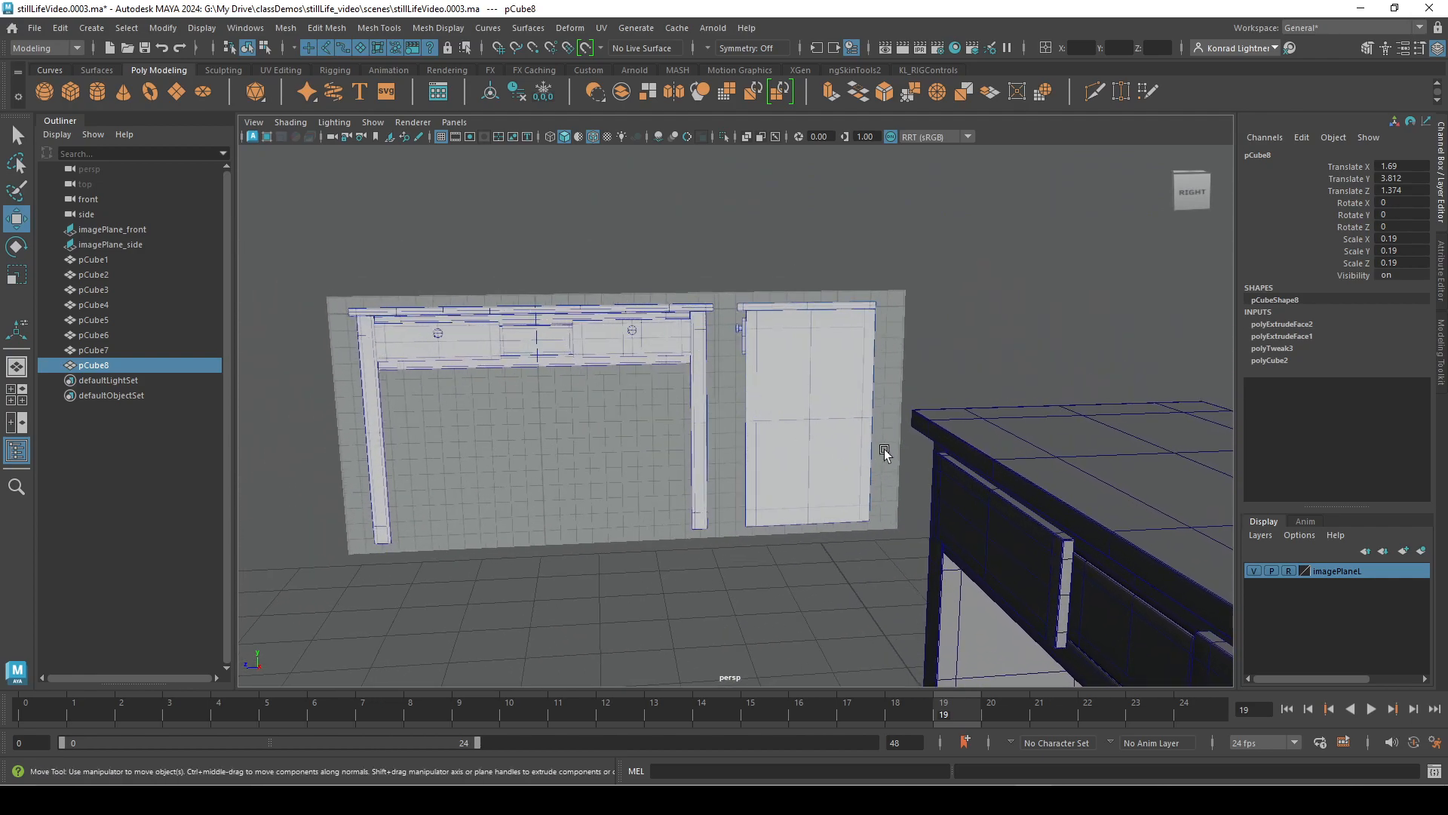
pyautogui.keyDown('alt'); pyautogui.moveTo(885, 450); pyautogui.dragTo(675, 343, button='middle'); pyautogui.keyUp('alt')
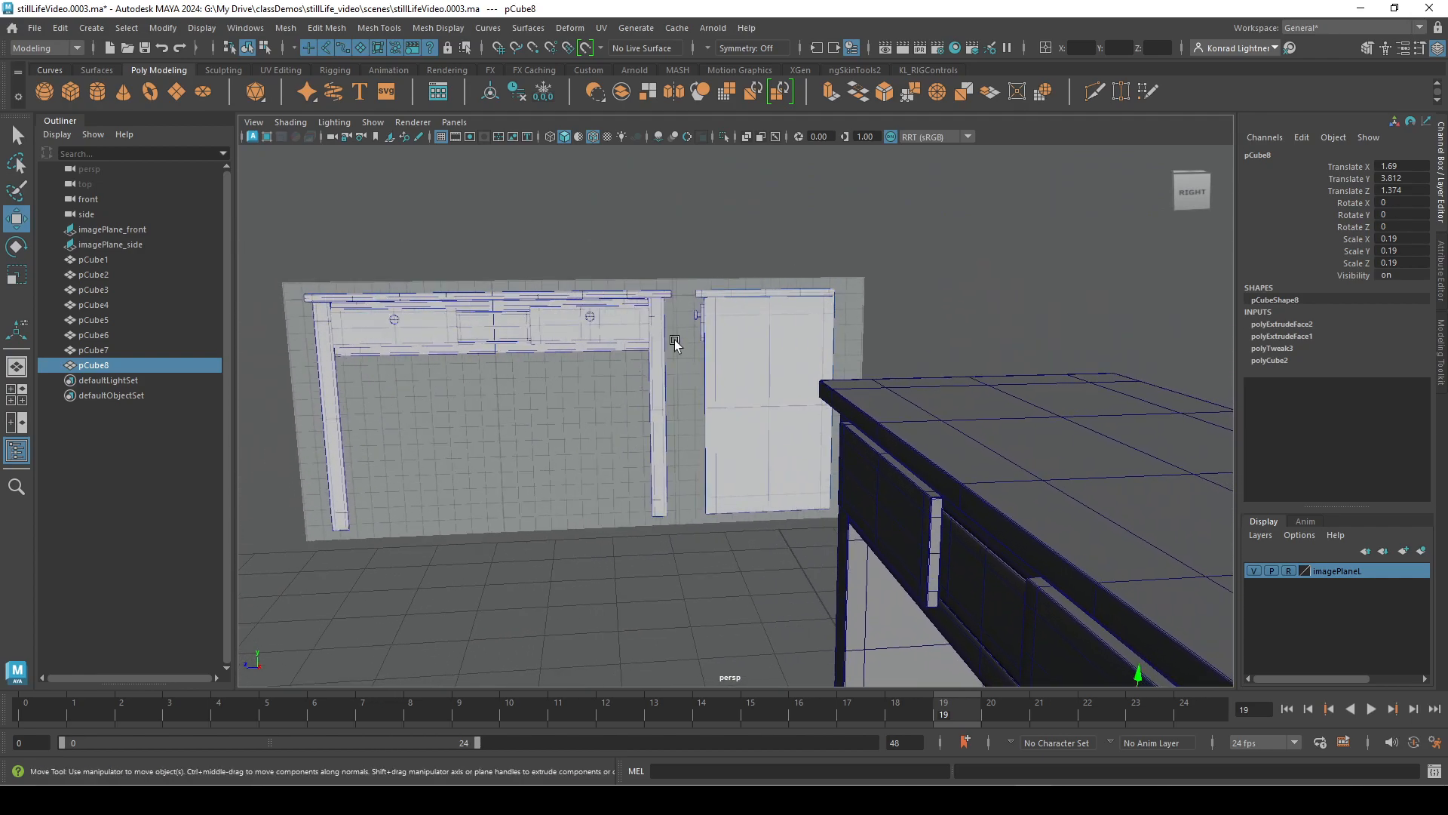
pyautogui.click(454, 121)
pyautogui.moveTo(527, 166)
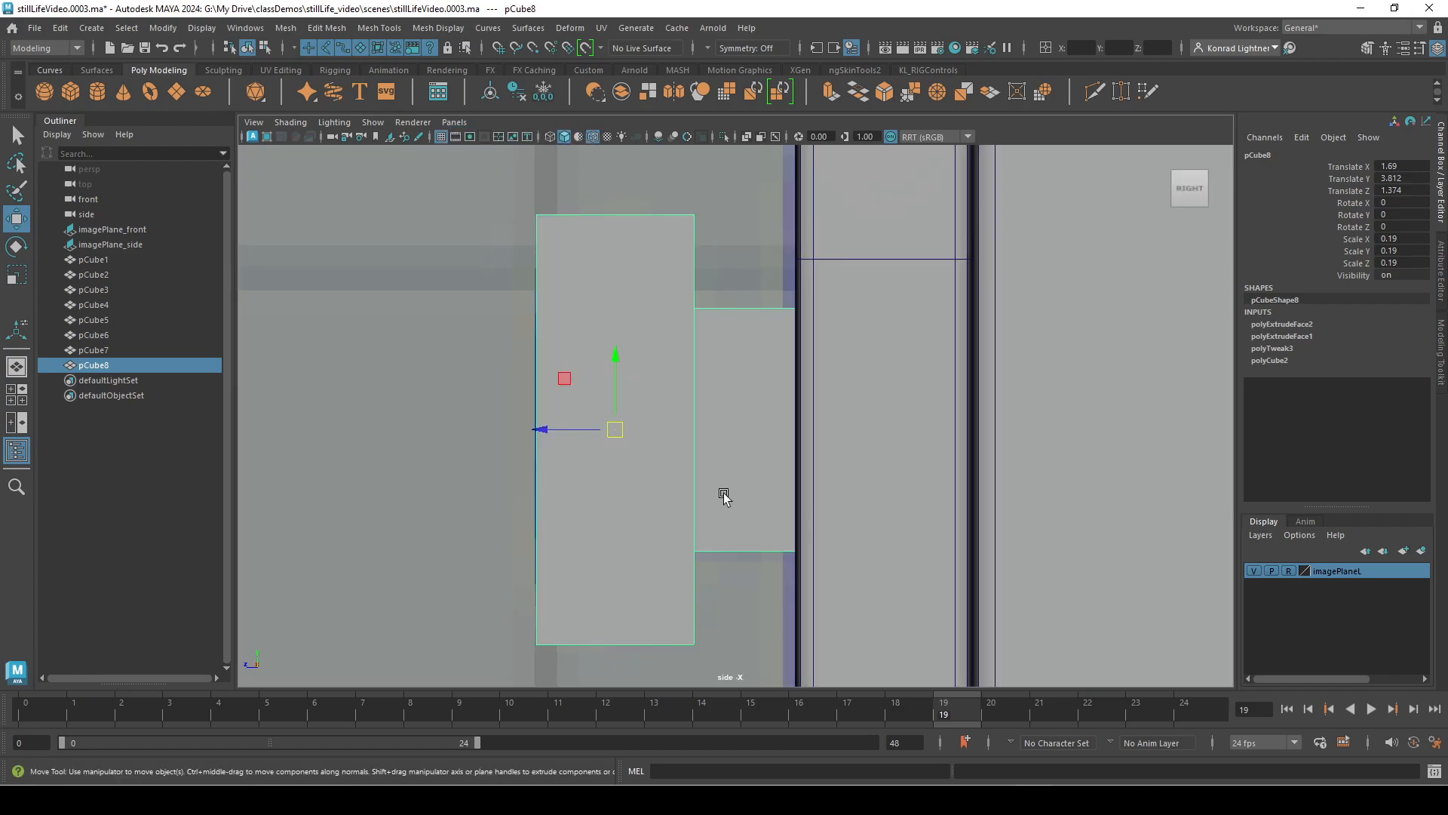
pyautogui.press('4')
pyautogui.moveTo(793, 553)
pyautogui.keyDown('alt'); pyautogui.mouseDown(button='right')
pyautogui.moveTo(663, 528)
pyautogui.moveTo(808, 534)
pyautogui.moveTo(715, 372)
pyautogui.mouseUp(button='right'); pyautogui.keyUp('alt')
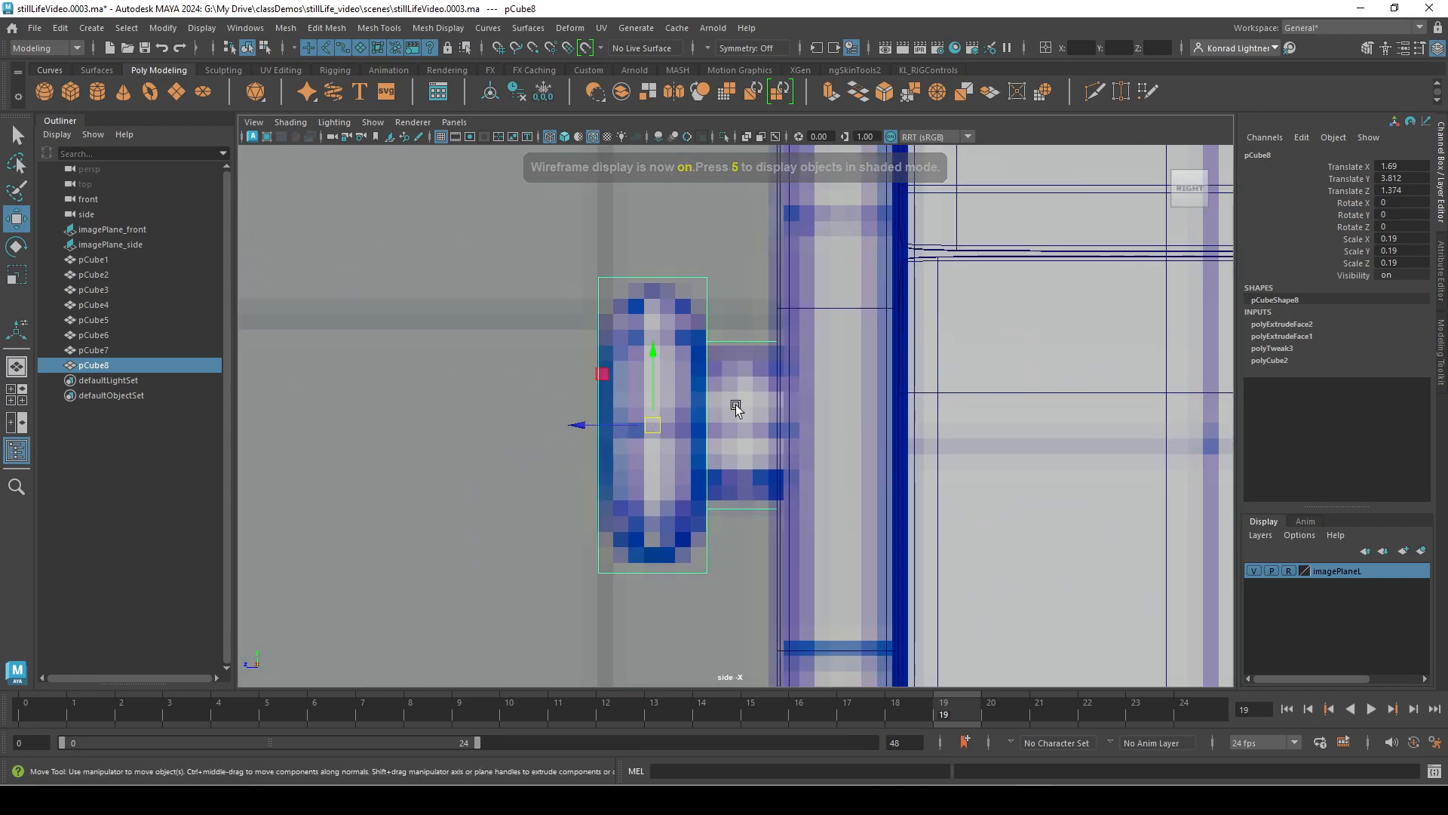
pyautogui.press('3')
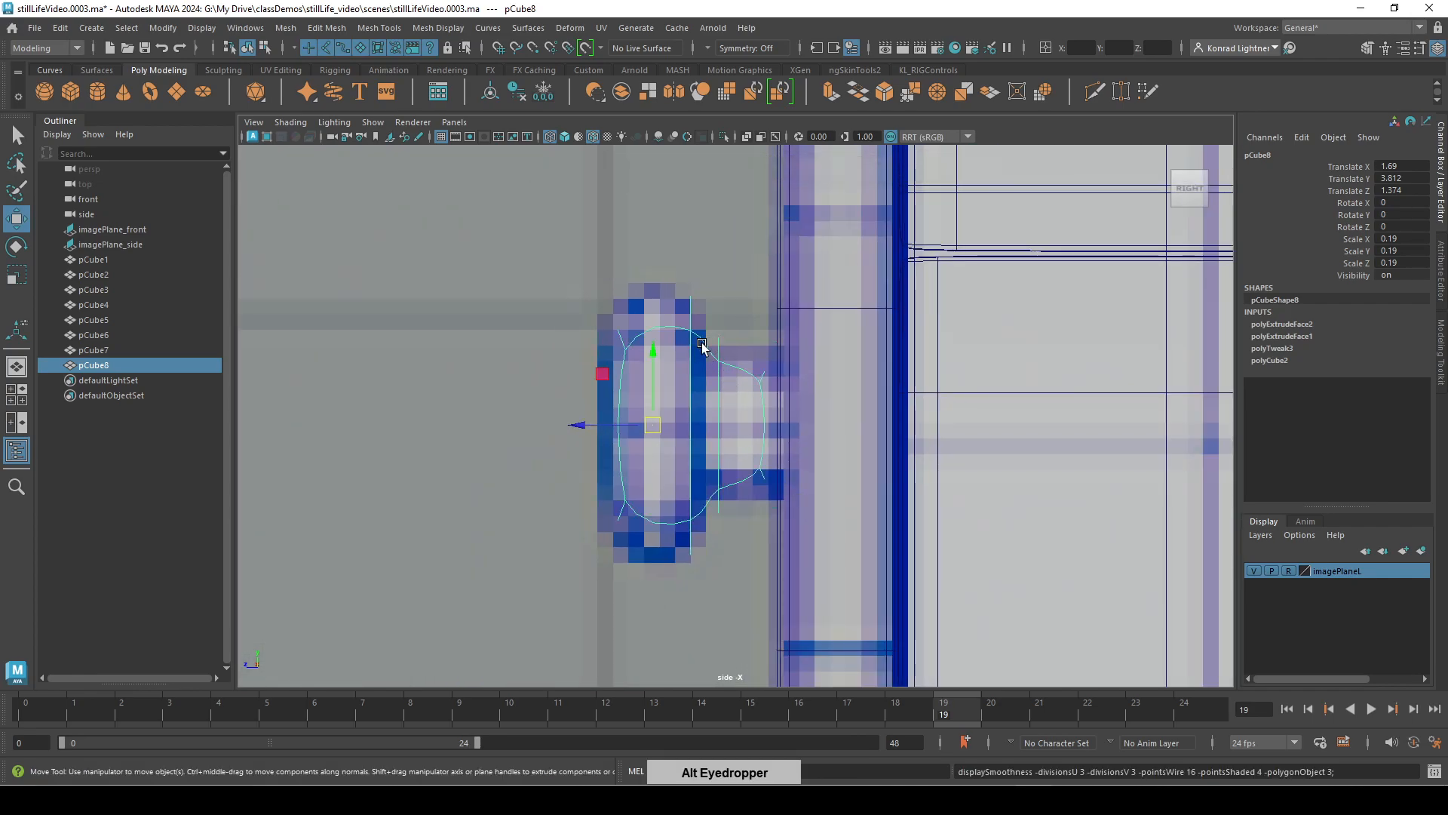
pyautogui.keyDown('alt'); pyautogui.moveTo(750, 356); pyautogui.dragTo(695, 346); pyautogui.keyUp('alt')
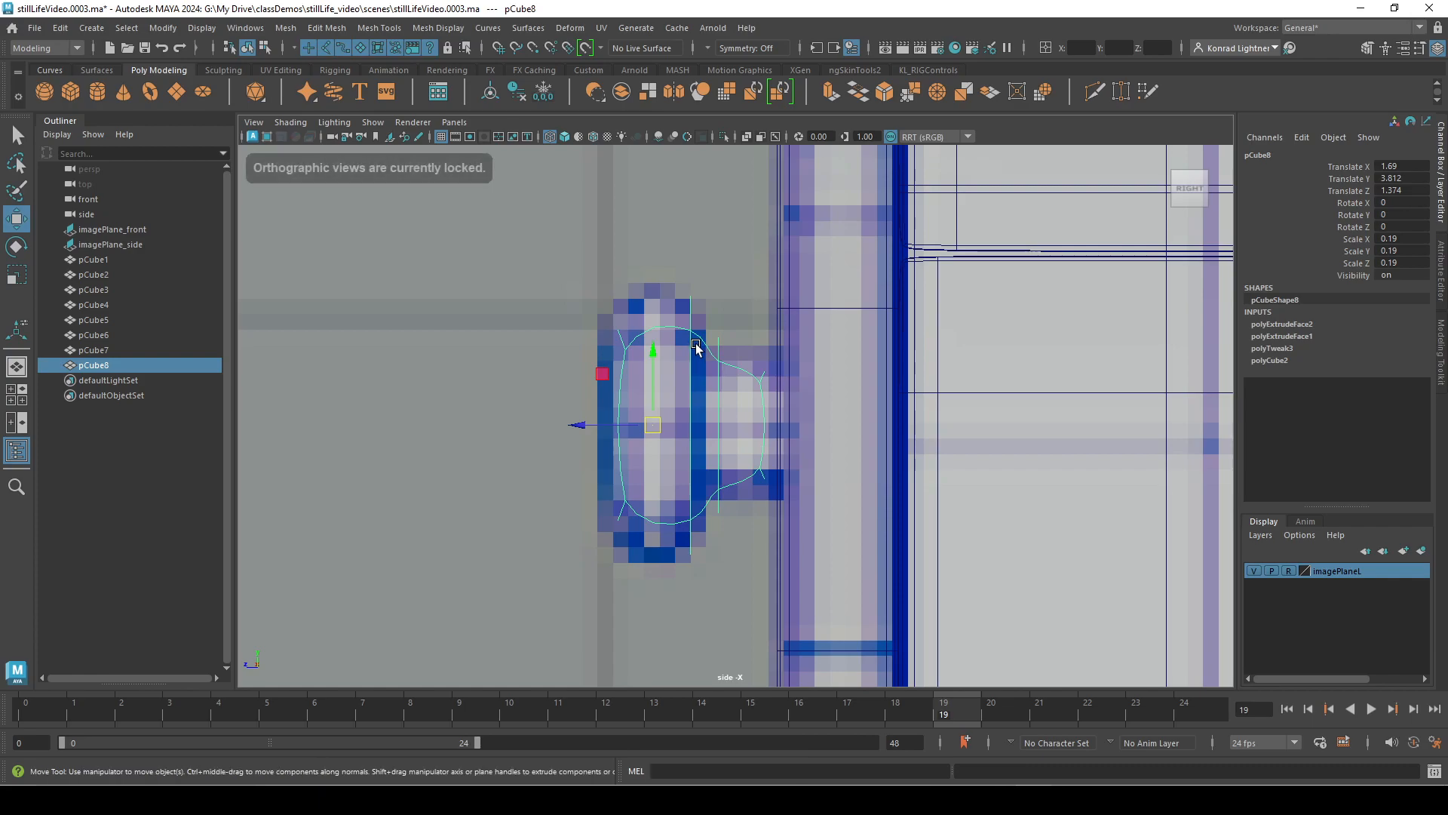
pyautogui.press('5')
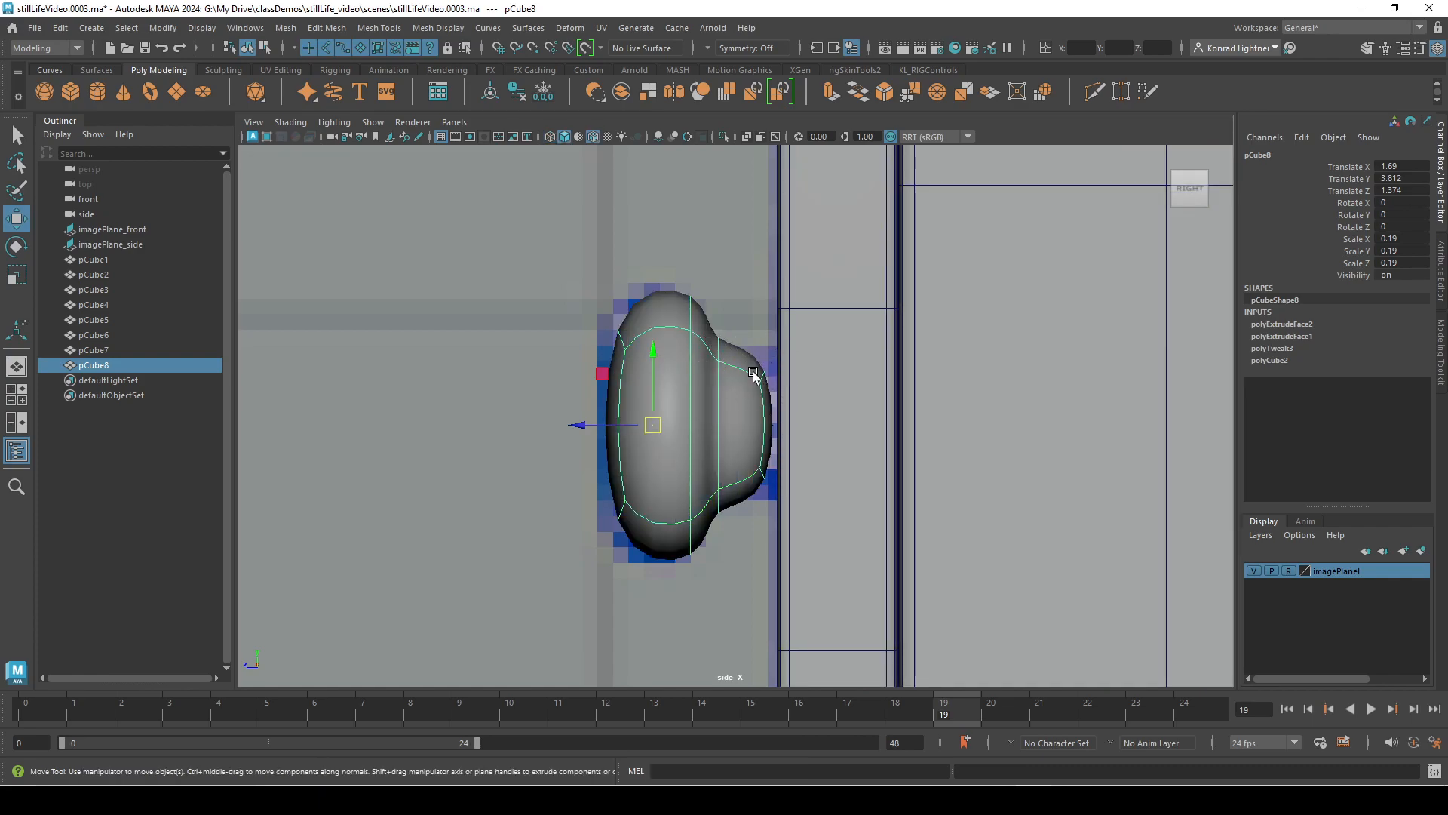
pyautogui.keyDown('alt'); pyautogui.moveTo(743, 368); pyautogui.dragTo(727, 366); pyautogui.keyUp('alt')
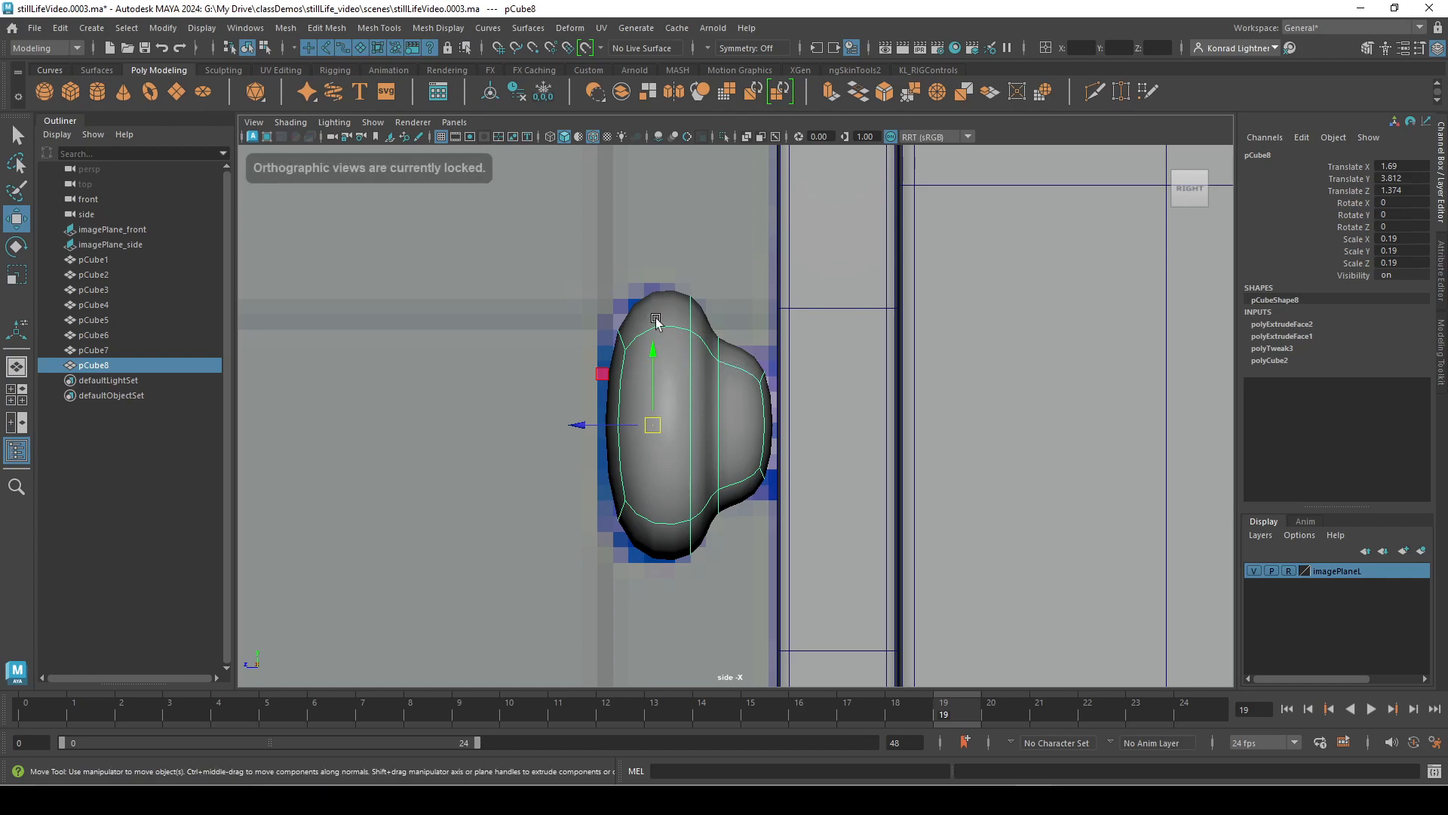
# Return to the perspective view, turn off the knob's smooth preview and isolate the knob.
pyautogui.click(454, 121)
pyautogui.moveTo(531, 142)
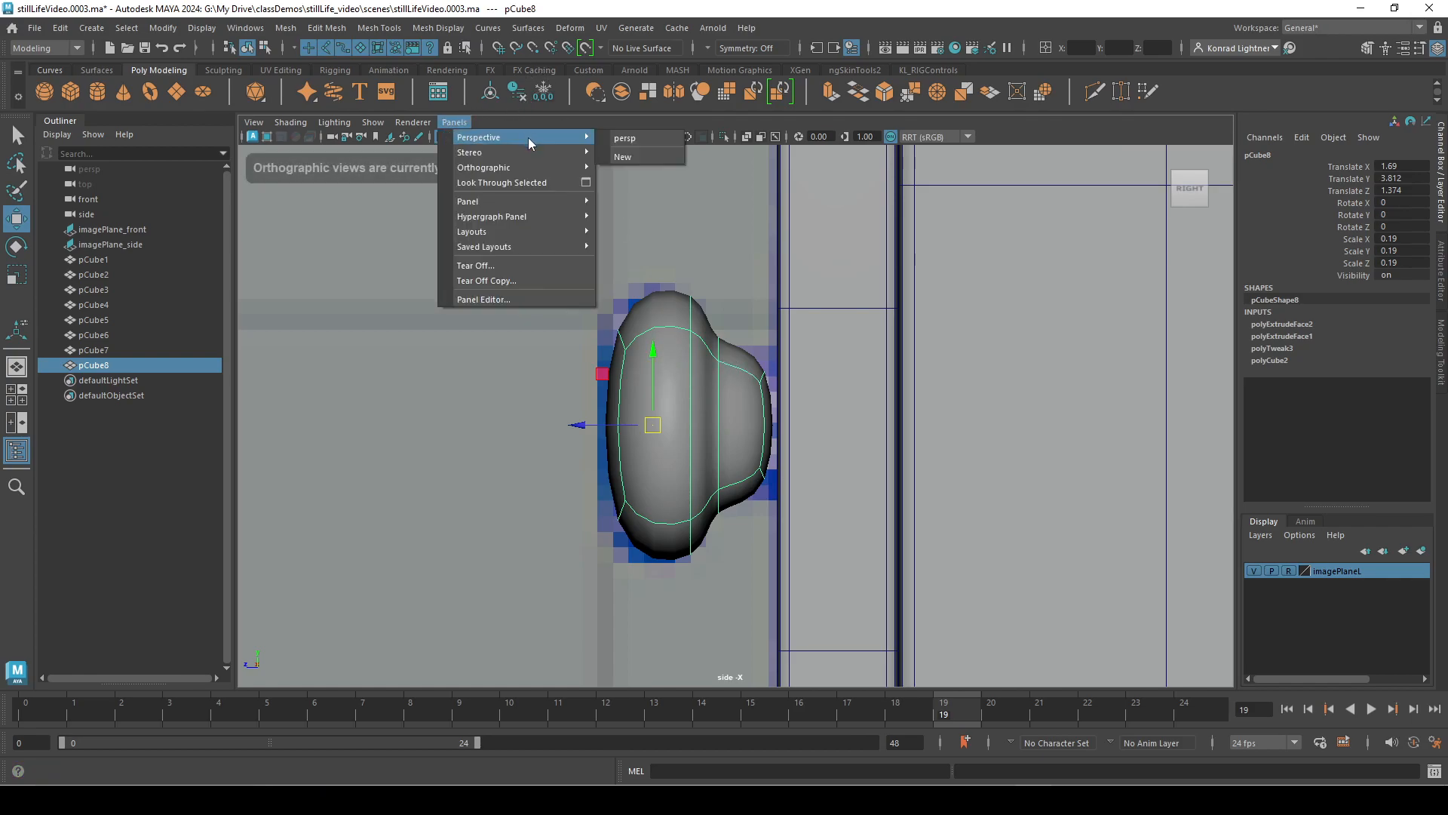
pyautogui.click(632, 137)
pyautogui.keyDown('alt'); pyautogui.moveTo(706, 411); pyautogui.dragTo(507, 139, button='middle'); pyautogui.keyUp('alt')
pyautogui.keyDown('alt'); pyautogui.moveTo(507, 139); pyautogui.dragTo(886, 423, button='right'); pyautogui.keyUp('alt')
pyautogui.keyDown('alt'); pyautogui.moveTo(886, 422); pyautogui.dragTo(789, 387, button='middle'); pyautogui.keyUp('alt')
pyautogui.press('1')
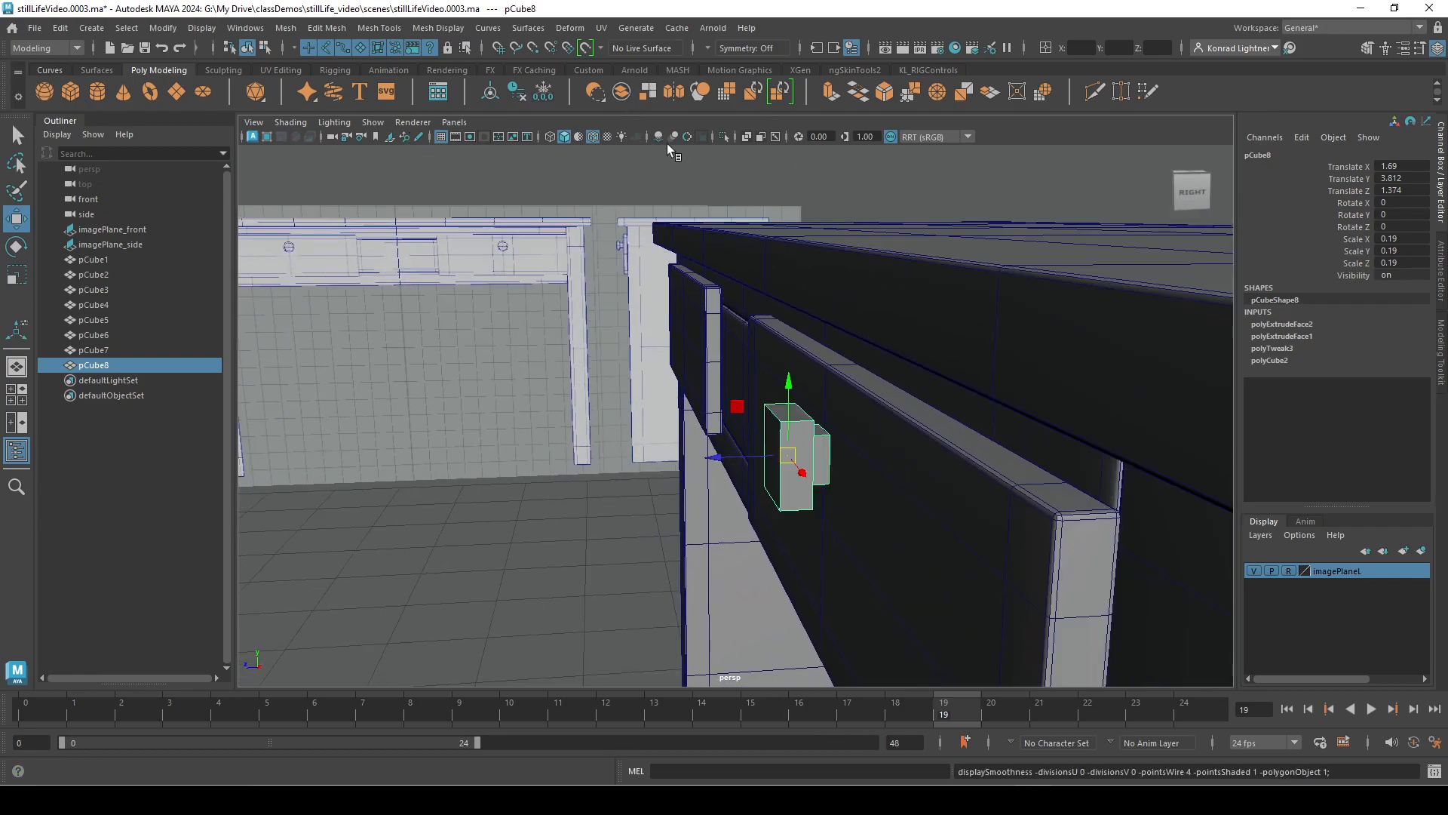
pyautogui.click(726, 137)
# Insert an edge loop around the knob's head close to its back edge.
pyautogui.keyDown('alt'); pyautogui.moveTo(852, 362); pyautogui.dragTo(762, 400); pyautogui.keyUp('alt')
pyautogui.keyDown('alt'); pyautogui.moveTo(762, 400); pyautogui.dragTo(930, 566, button='right'); pyautogui.keyUp('alt')
pyautogui.keyDown('alt'); pyautogui.moveTo(929, 566); pyautogui.dragTo(760, 380); pyautogui.keyUp('alt')
pyautogui.keyDown('shift'); pyautogui.moveTo(783, 345); pyautogui.dragTo(679, 352, button='right'); pyautogui.keyUp('shift')
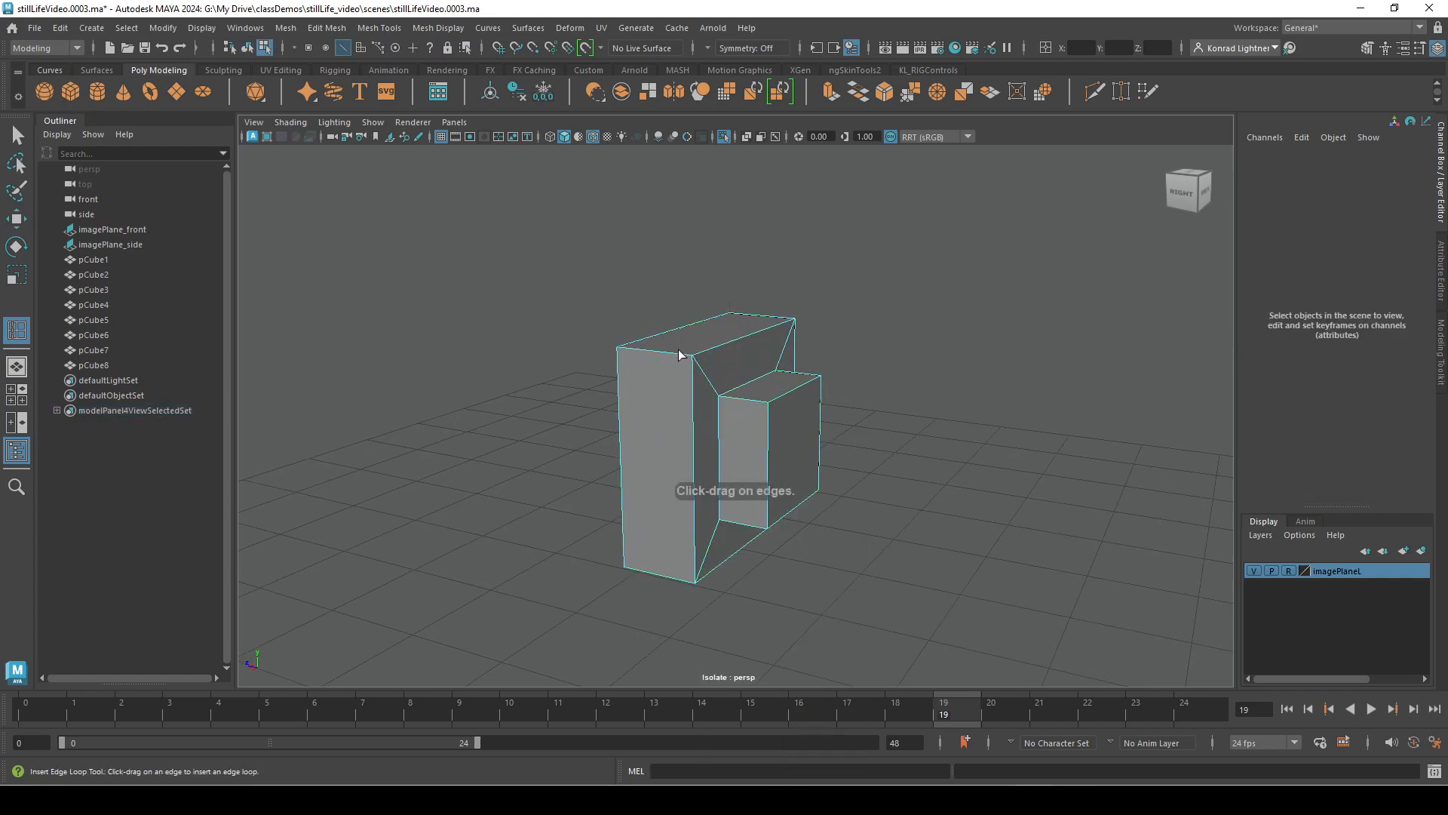
pyautogui.keyDown('alt'); pyautogui.moveTo(681, 357); pyautogui.dragTo(711, 379); pyautogui.keyUp('alt')
pyautogui.hotkey('alt', 'r')
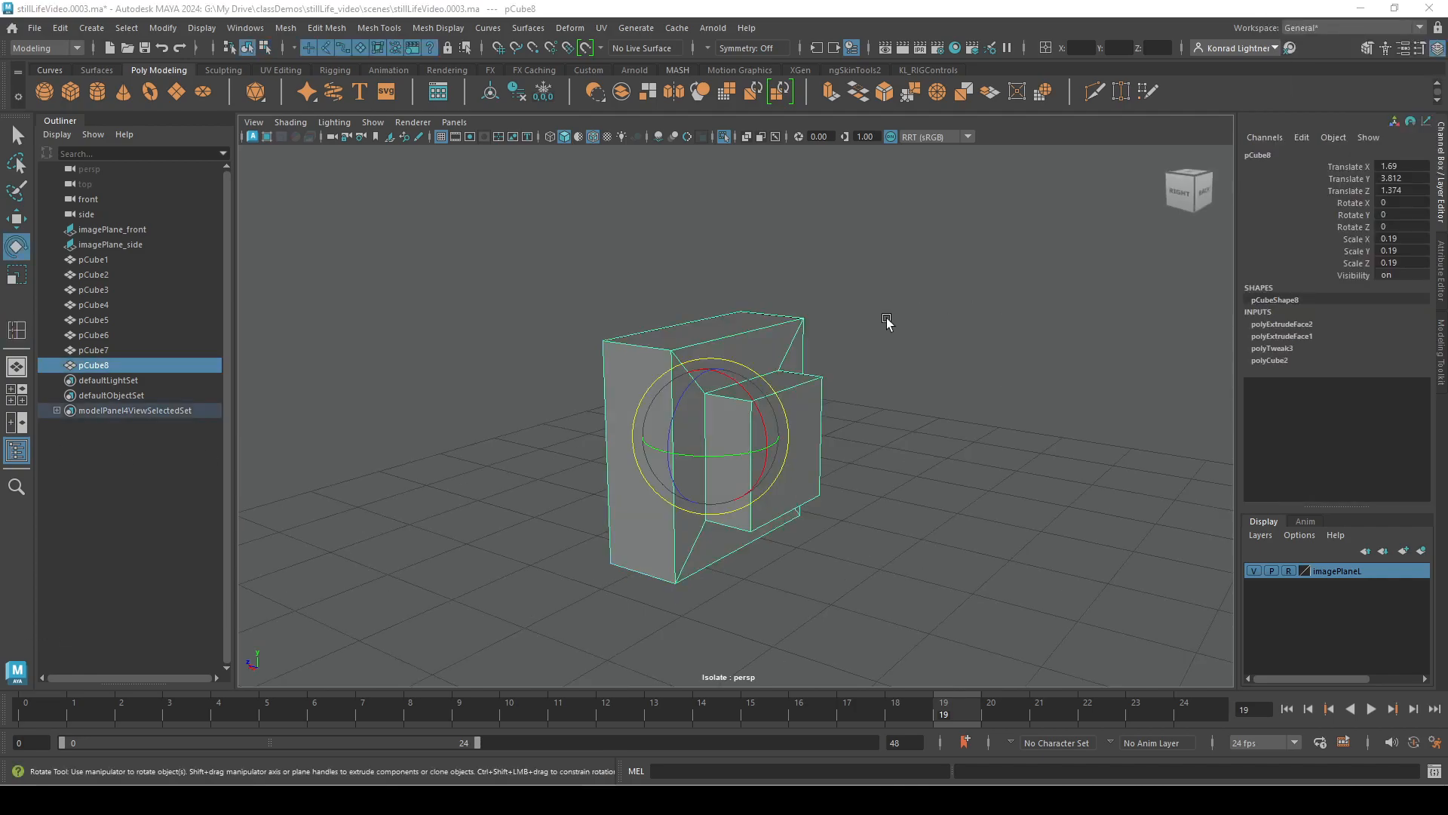
pyautogui.keyDown('shift'); pyautogui.moveTo(921, 314); pyautogui.dragTo(823, 333, button='right'); pyautogui.keyUp('shift')
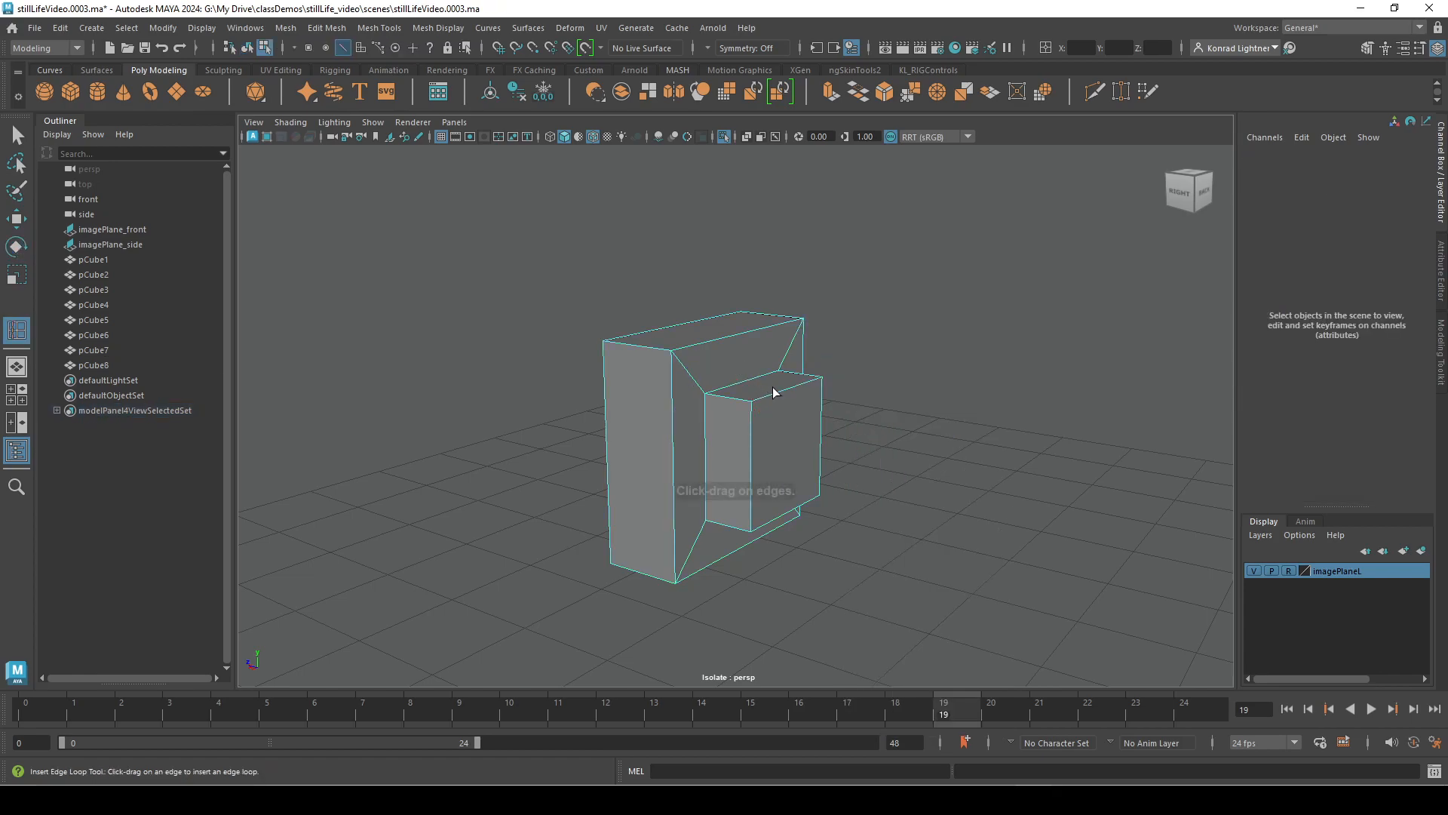
pyautogui.click(654, 354)
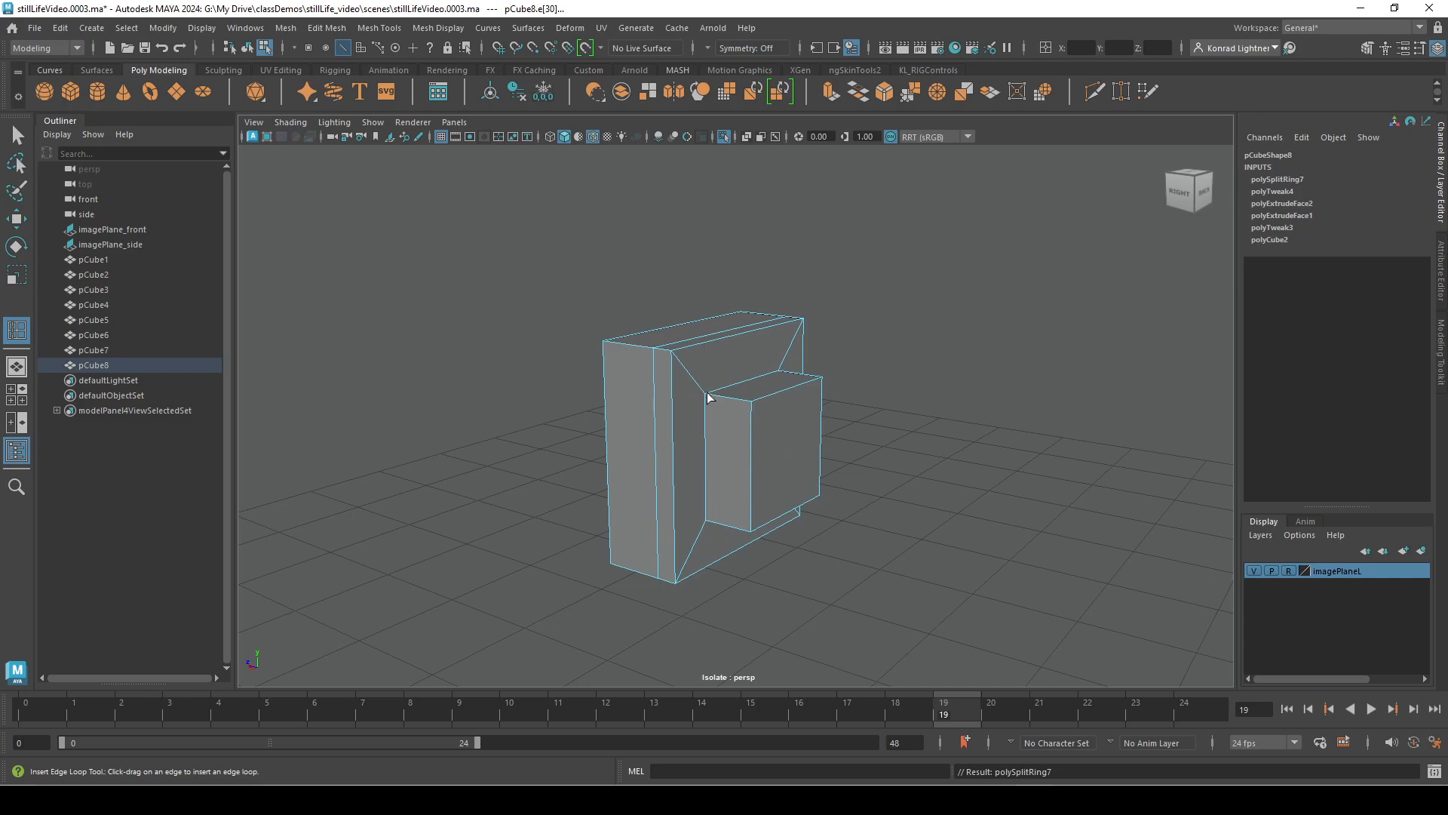
# Insert edge loops on both sides of the stem's base corner and one close to the stem's end.
pyautogui.moveTo(716, 397); pyautogui.dragTo(706, 392)
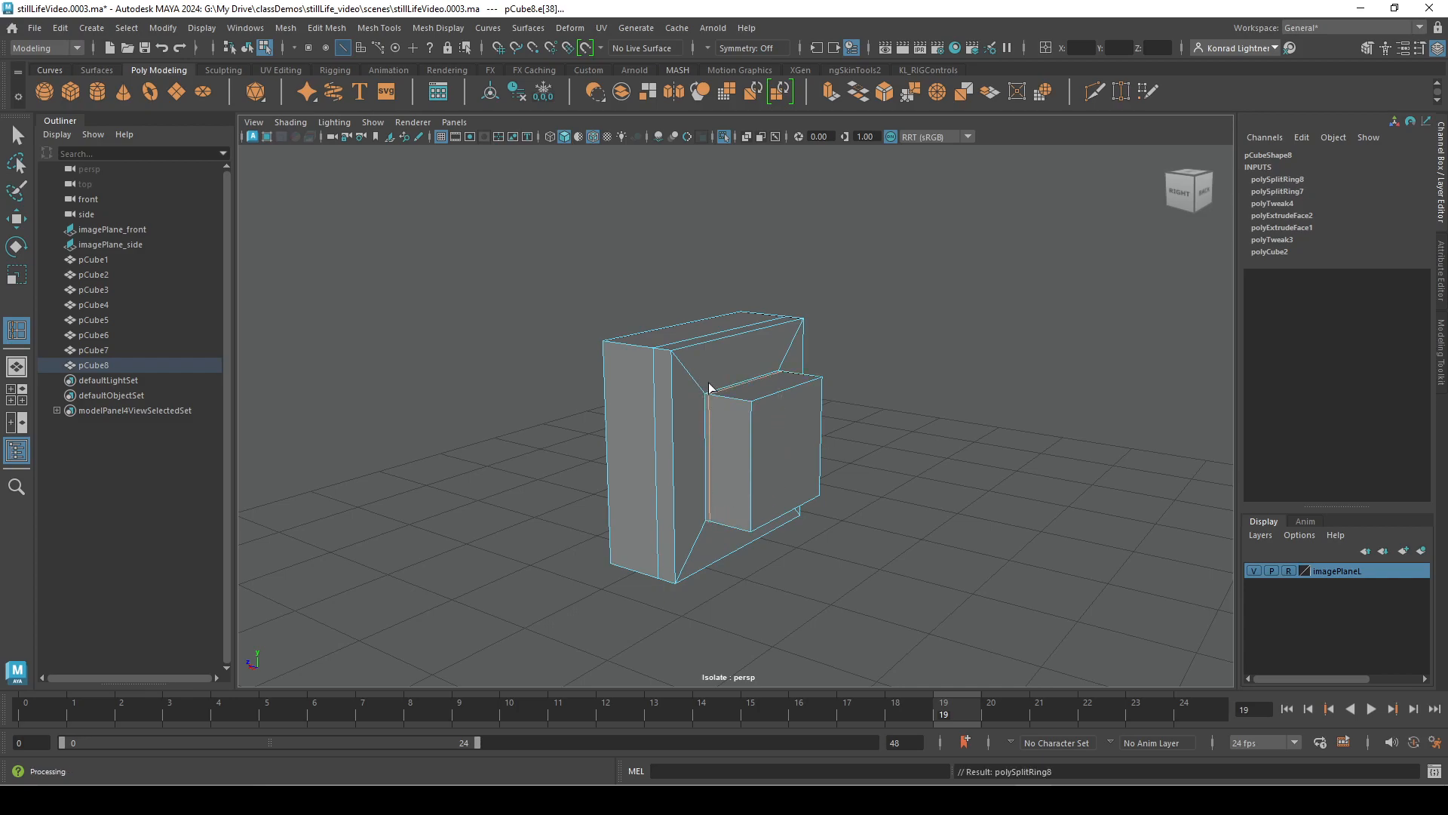
pyautogui.click(696, 391)
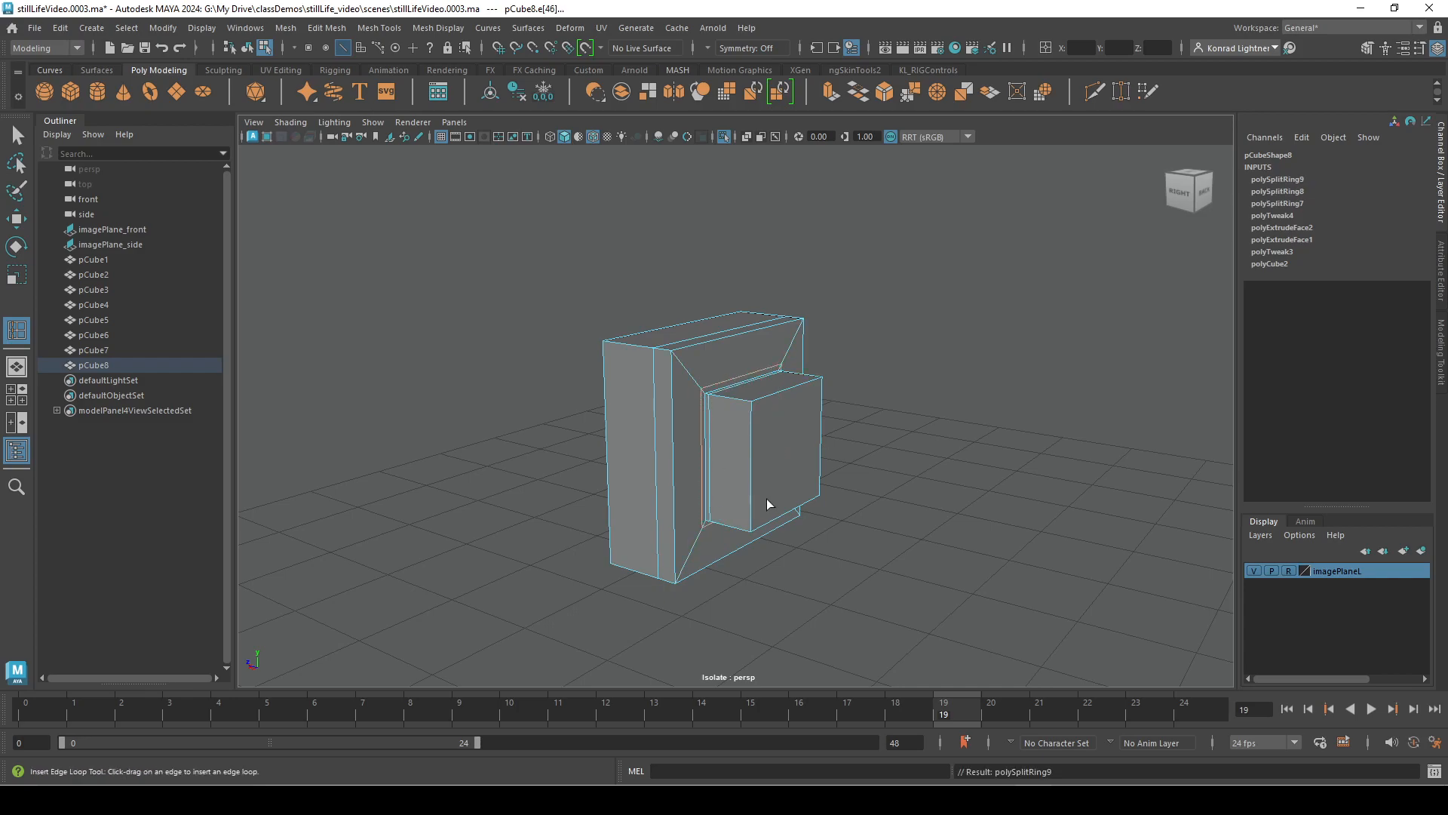
pyautogui.keyDown('alt'); pyautogui.moveTo(679, 438); pyautogui.dragTo(732, 495, button='right'); pyautogui.keyUp('alt')
pyautogui.keyDown('alt'); pyautogui.moveTo(732, 495); pyautogui.dragTo(743, 483); pyautogui.keyUp('alt')
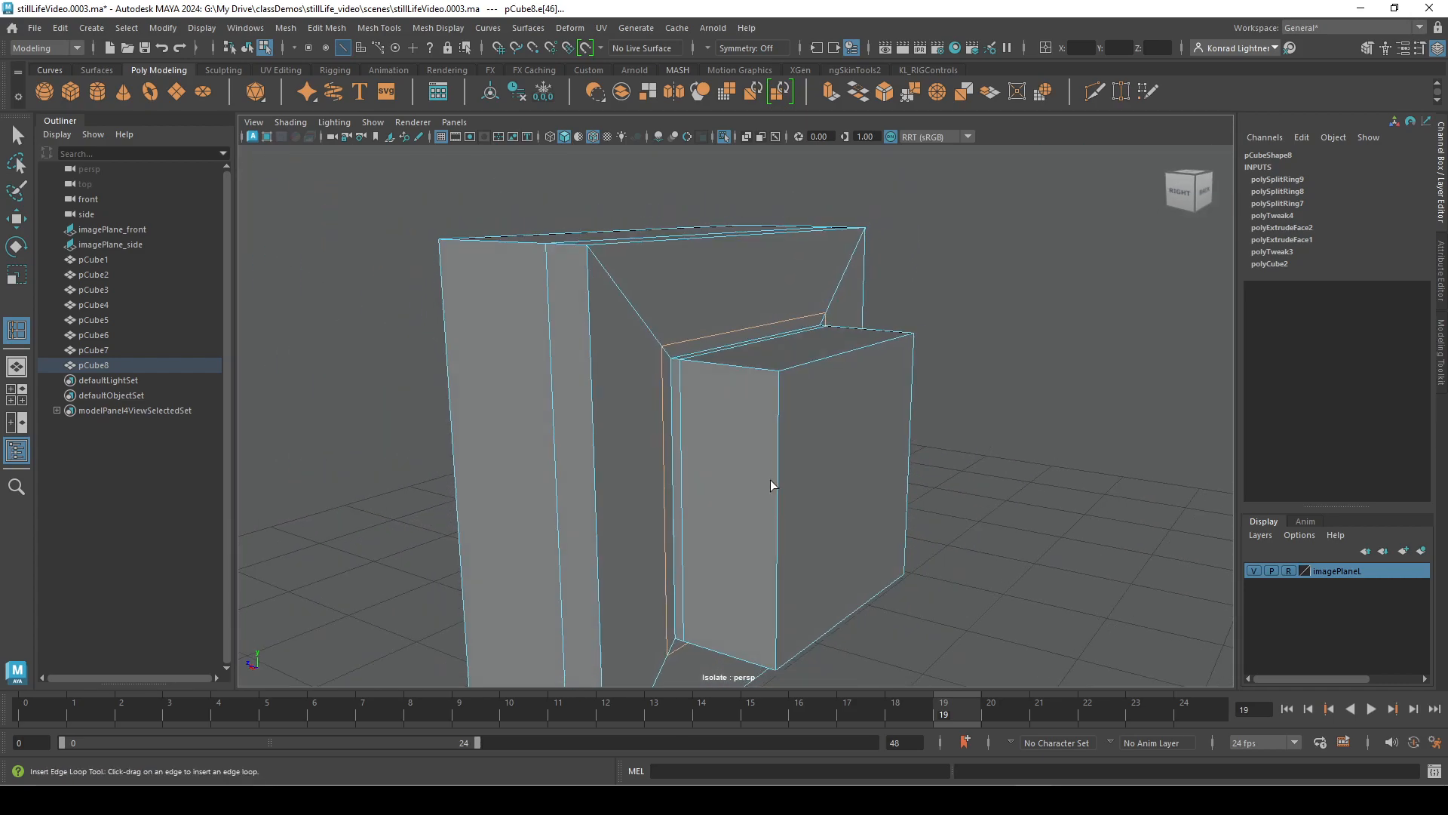
pyautogui.click(771, 381)
# Inspect the back of the knob in smooth preview and object mode, restoring the unsmoothed display.
pyautogui.keyDown('alt'); pyautogui.moveTo(906, 556); pyautogui.dragTo(864, 540, button='right'); pyautogui.keyUp('alt')
pyautogui.press('2')
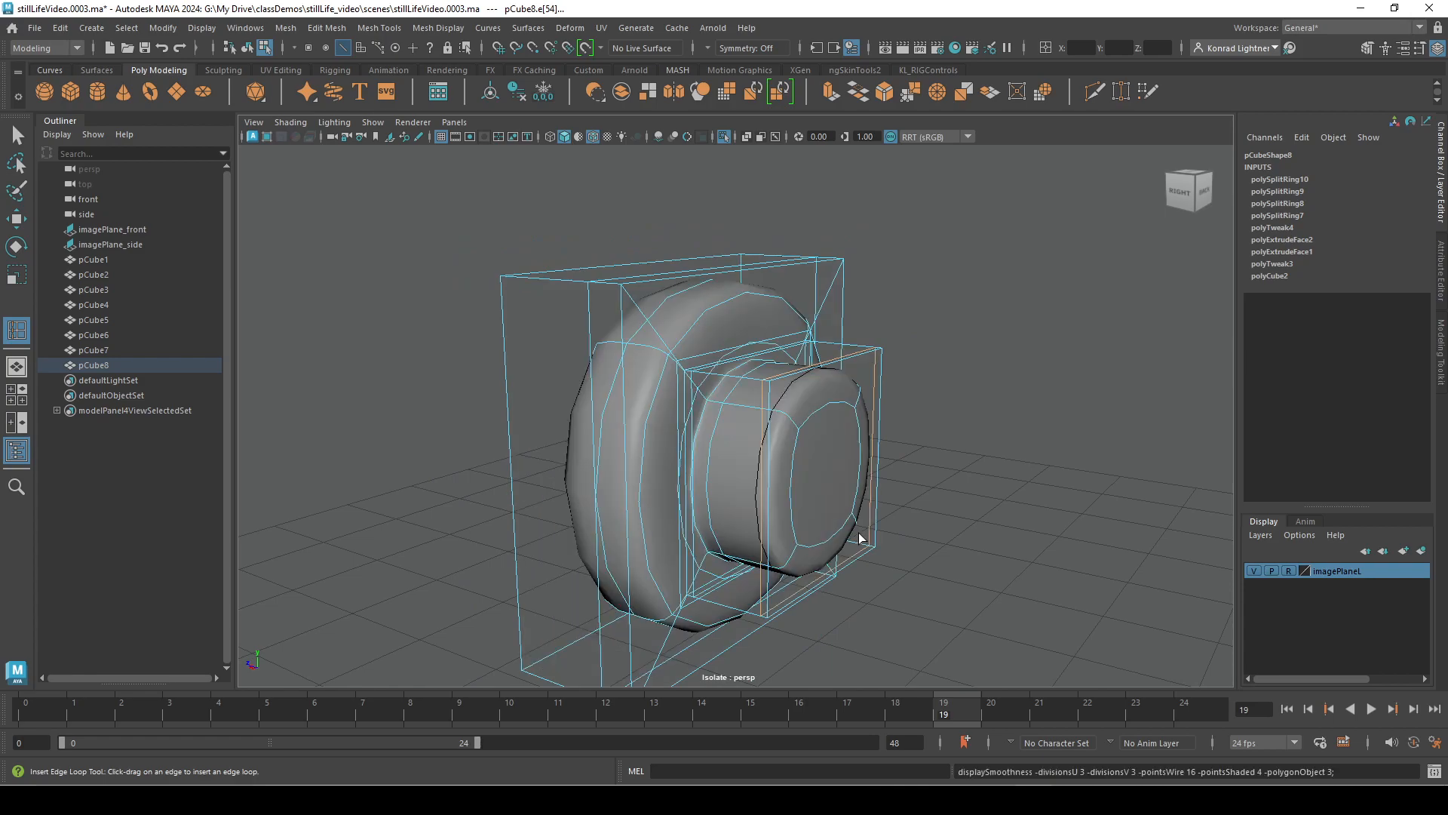
pyautogui.press('w')
pyautogui.moveTo(734, 356); pyautogui.dragTo(829, 286, button='right')
pyautogui.press('3')
pyautogui.click(881, 435)
pyautogui.moveTo(881, 436)
pyautogui.keyDown('alt'); pyautogui.mouseDown()
pyautogui.moveTo(980, 443)
pyautogui.moveTo(1060, 405)
pyautogui.moveTo(1102, 361)
pyautogui.moveTo(1079, 322)
pyautogui.moveTo(889, 395)
pyautogui.moveTo(857, 431)
pyautogui.mouseUp(); pyautogui.keyUp('alt')
pyautogui.click(857, 431)
pyautogui.press('1')
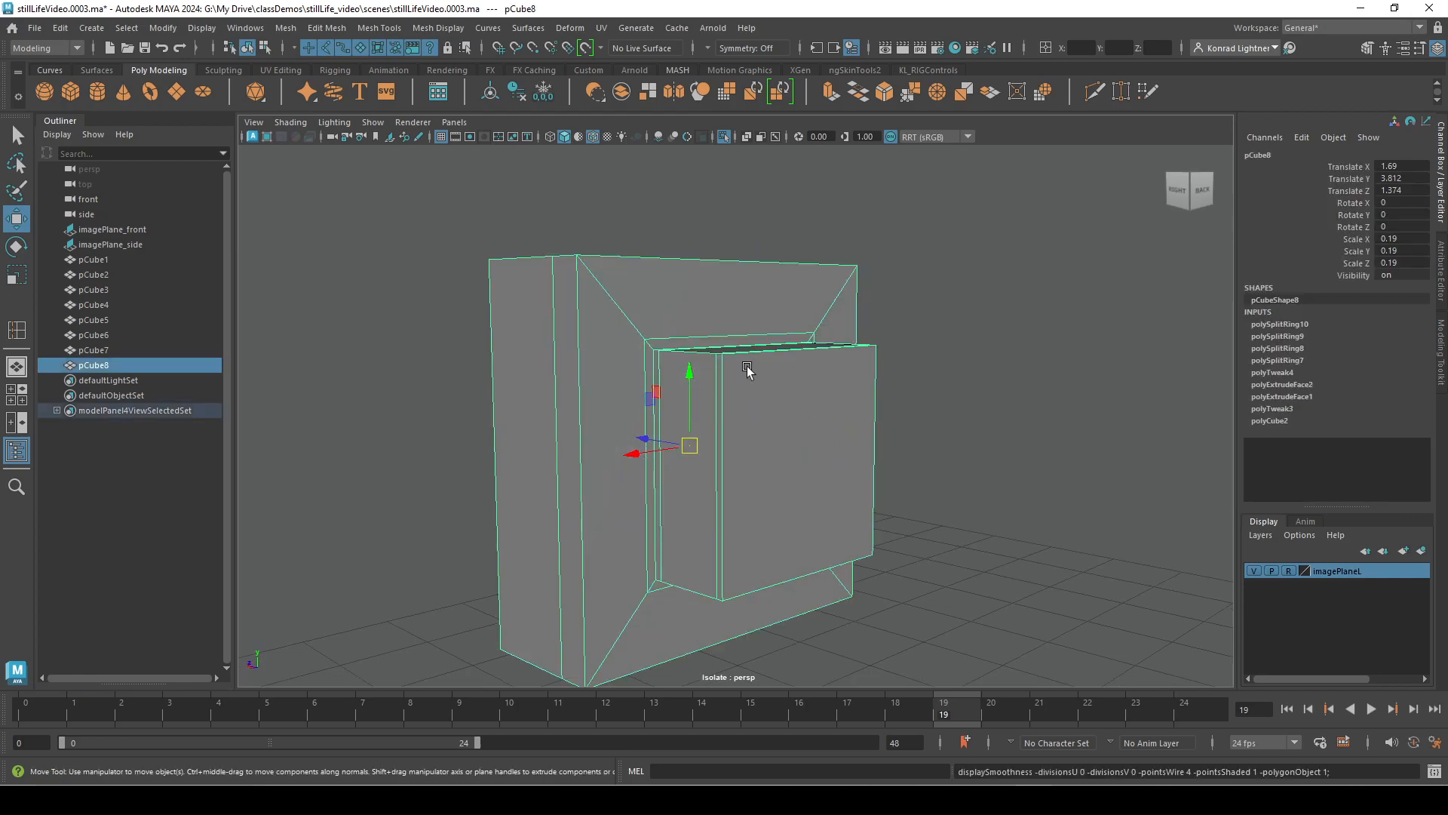
# Extrude the stem's end face, scale it inward to about 0.767 and delete the inner face.
pyautogui.moveTo(793, 356); pyautogui.dragTo(800, 379, button='right')
pyautogui.click(781, 396)
pyautogui.keyDown('shift'); pyautogui.moveTo(1013, 284); pyautogui.dragTo(1009, 324, button='right'); pyautogui.keyUp('shift')
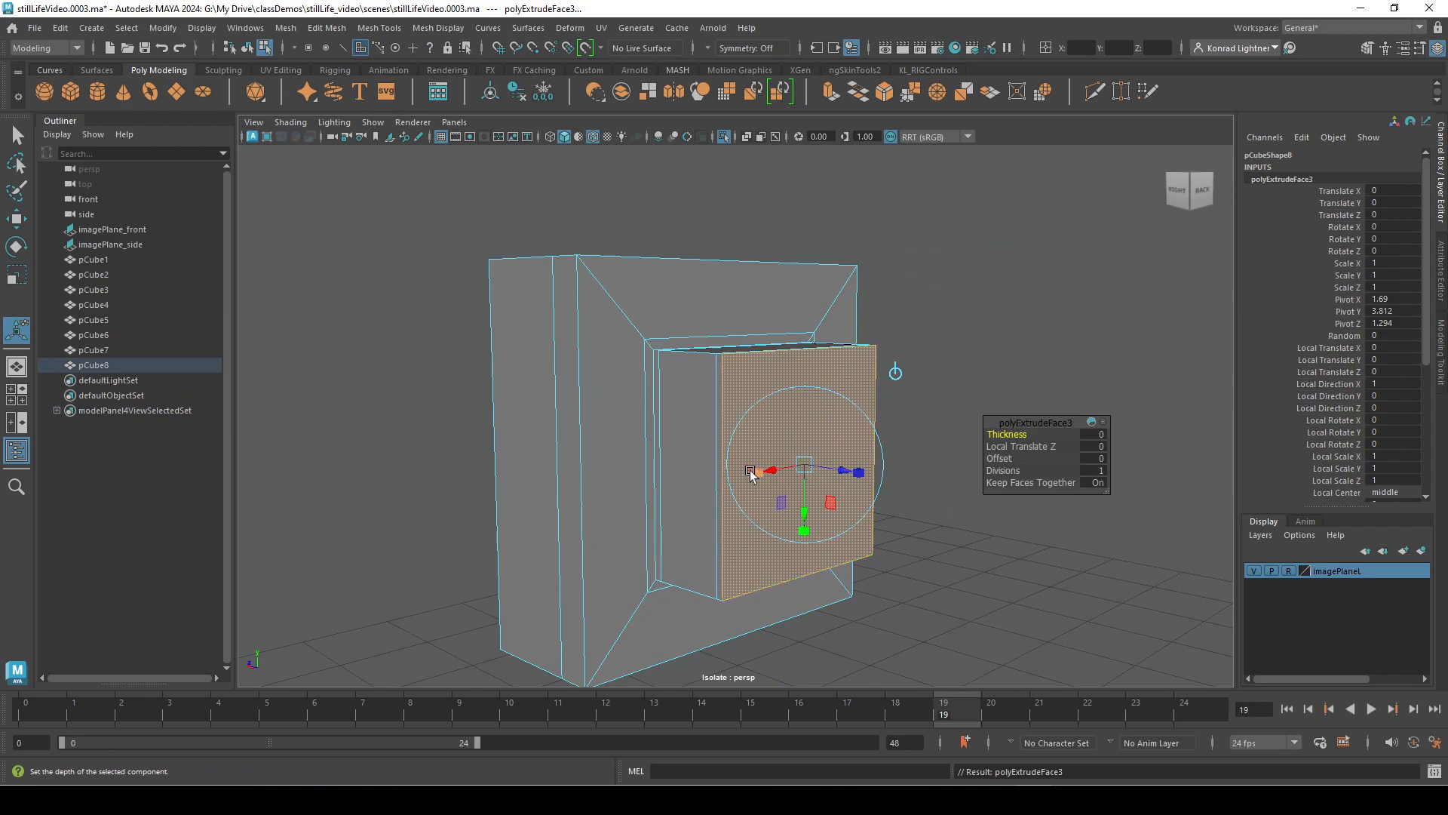
pyautogui.moveTo(755, 474); pyautogui.dragTo(798, 465)
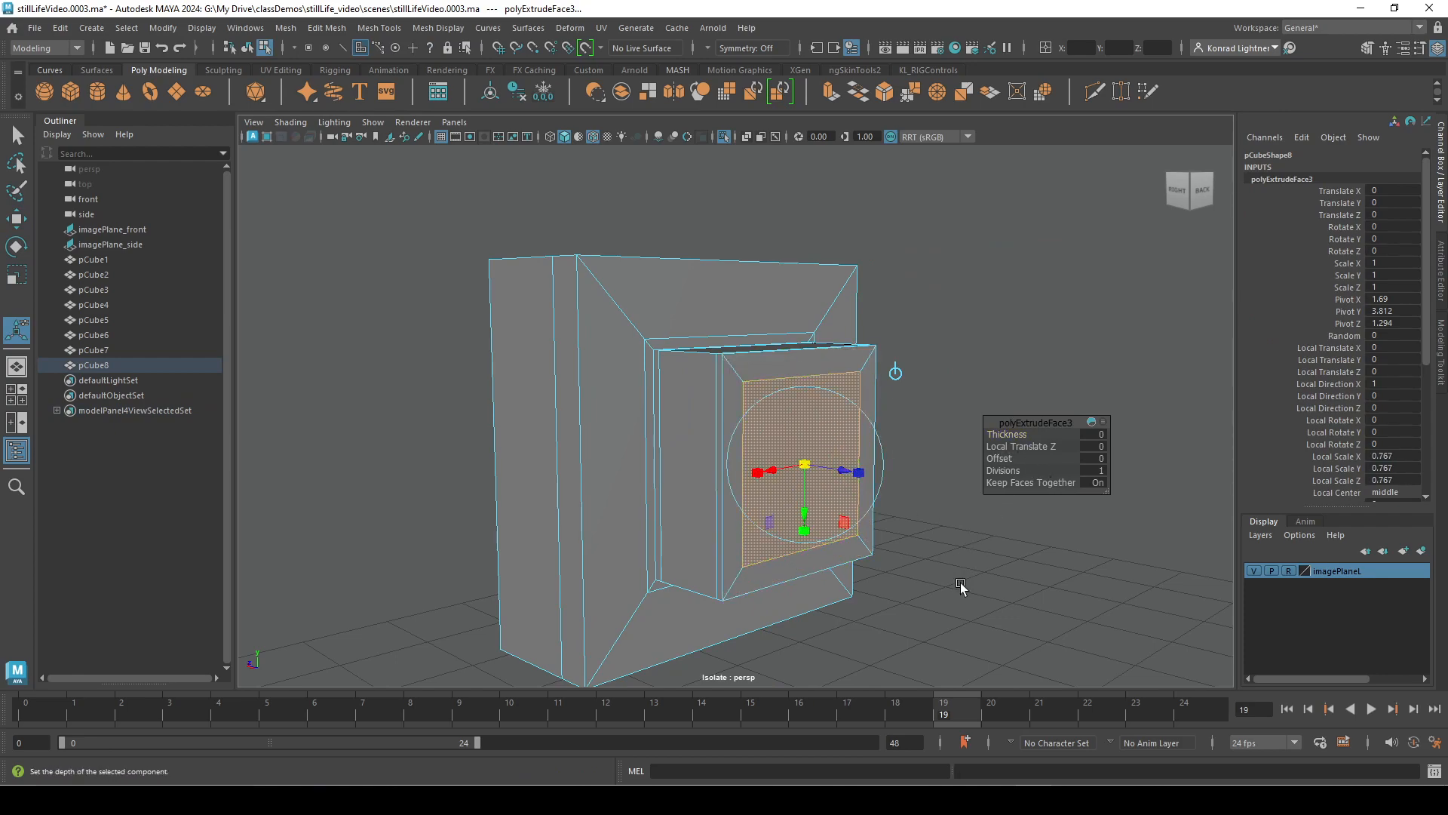
pyautogui.press('Delete')
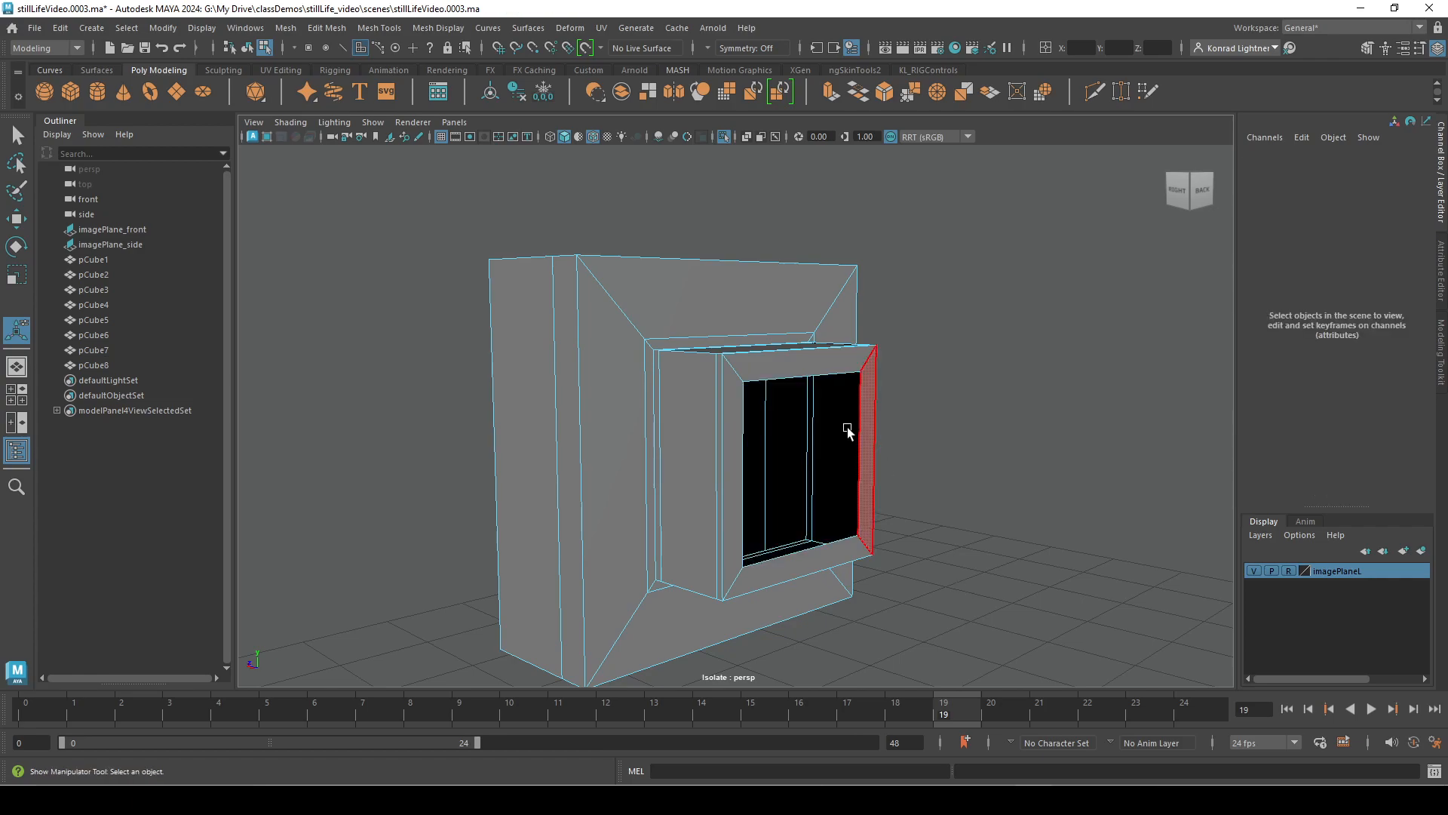
# Return the knob to object mode and turn on its smooth preview.
pyautogui.moveTo(807, 372); pyautogui.dragTo(882, 329, button='right')
pyautogui.click(882, 328)
pyautogui.click(835, 358)
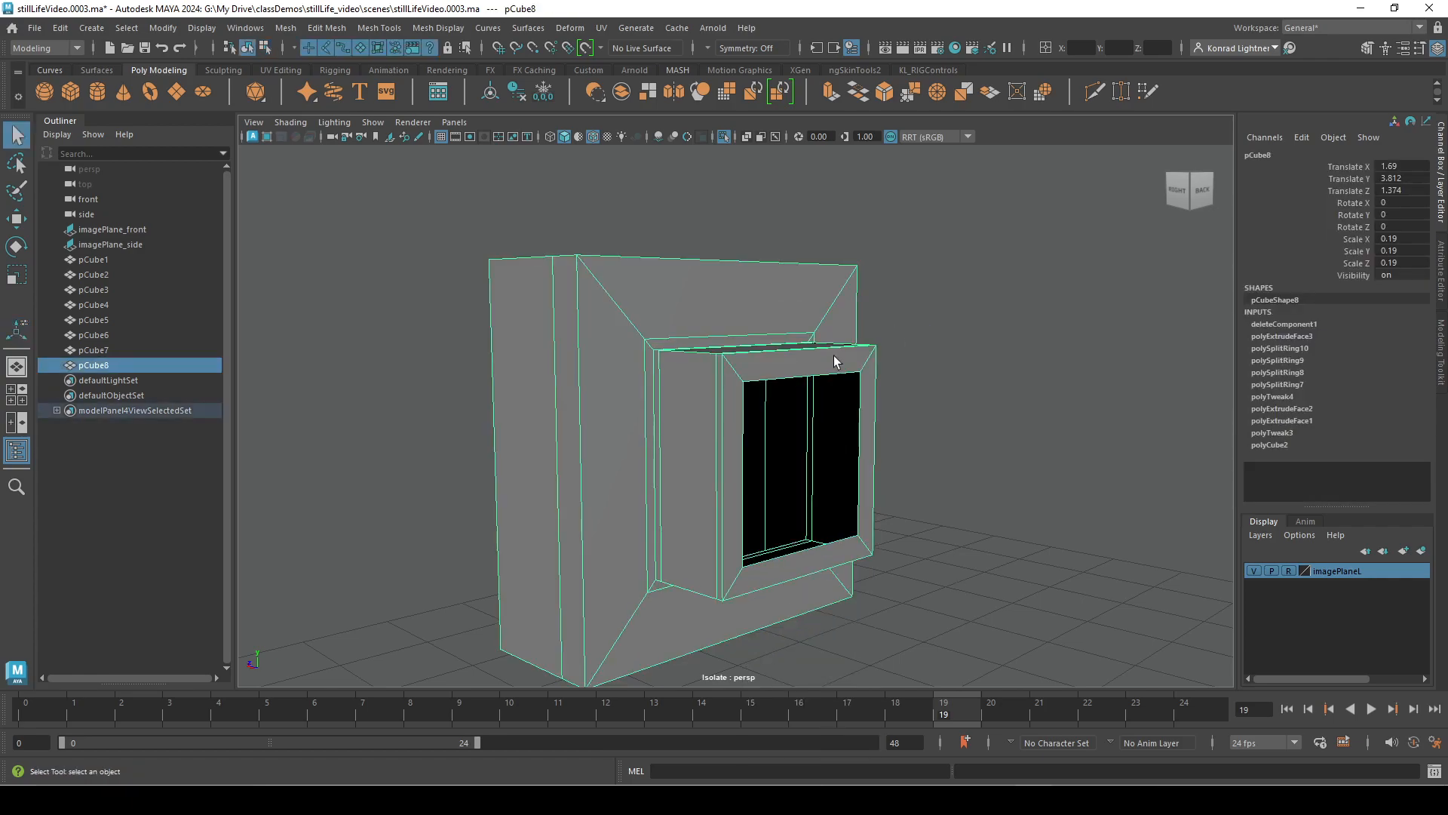
pyautogui.press('3')
pyautogui.click(980, 390)
pyautogui.keyDown('alt'); pyautogui.moveTo(974, 397); pyautogui.dragTo(866, 459, button='right'); pyautogui.keyUp('alt')
pyautogui.keyDown('alt'); pyautogui.moveTo(857, 473); pyautogui.dragTo(720, 524); pyautogui.keyUp('alt')
# Show all objects again and view the selected knob on the desk's drawer front.
pyautogui.click(724, 136)
pyautogui.click(747, 408)
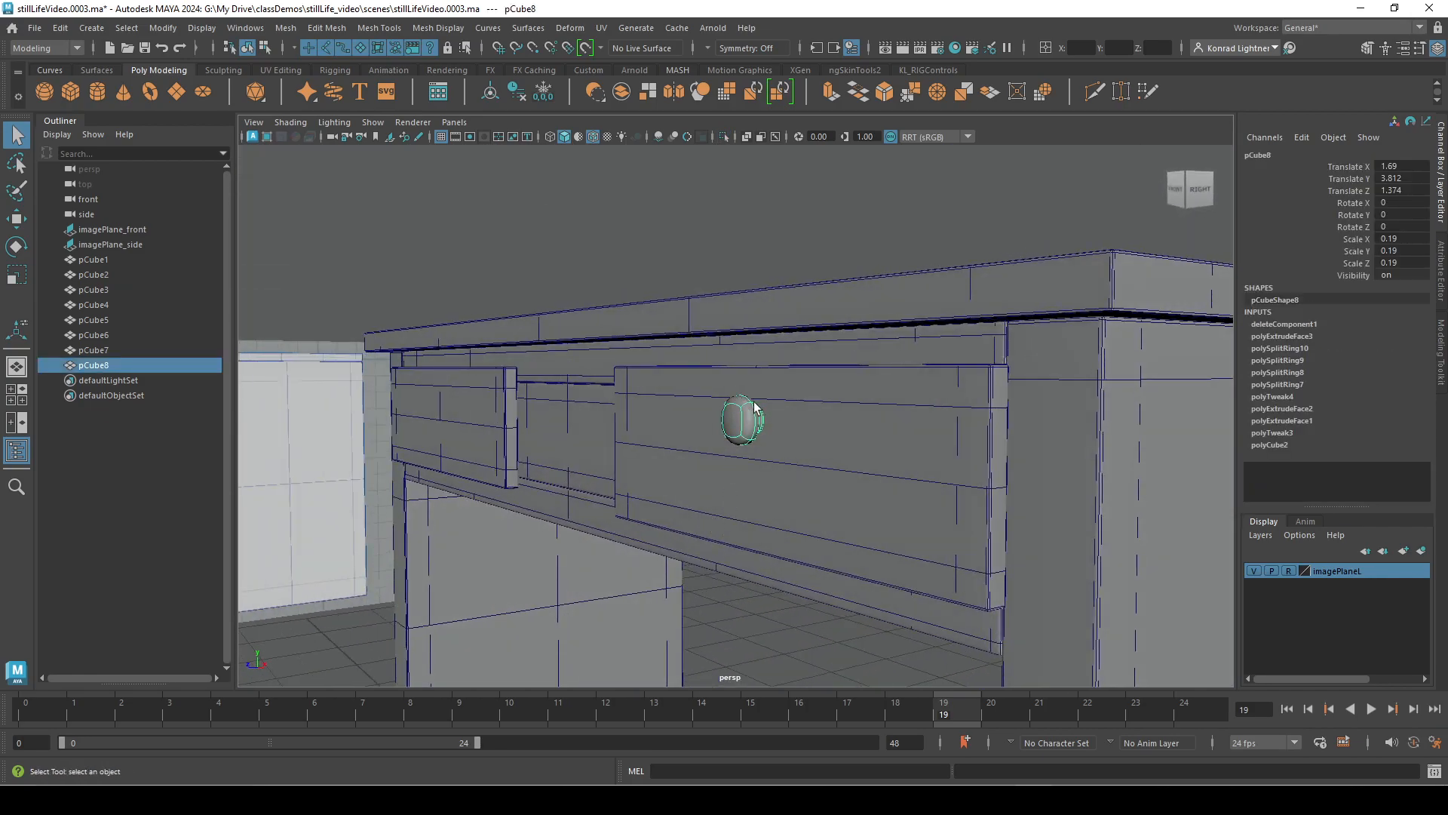
pyautogui.keyDown('alt'); pyautogui.moveTo(675, 281); pyautogui.dragTo(691, 496, button='right'); pyautogui.keyUp('alt')
pyautogui.keyDown('alt'); pyautogui.moveTo(691, 496); pyautogui.dragTo(406, 443); pyautogui.keyUp('alt')
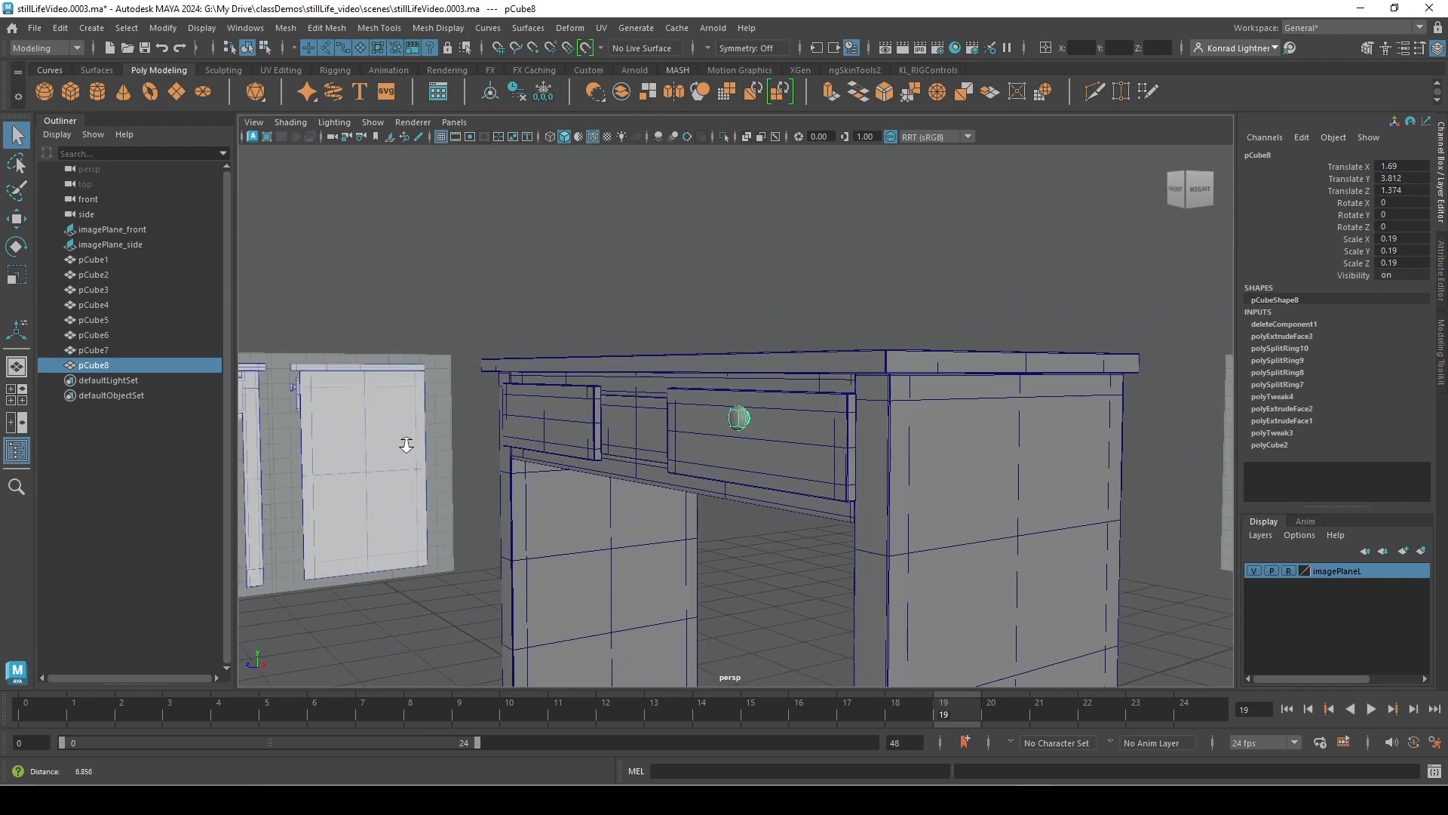